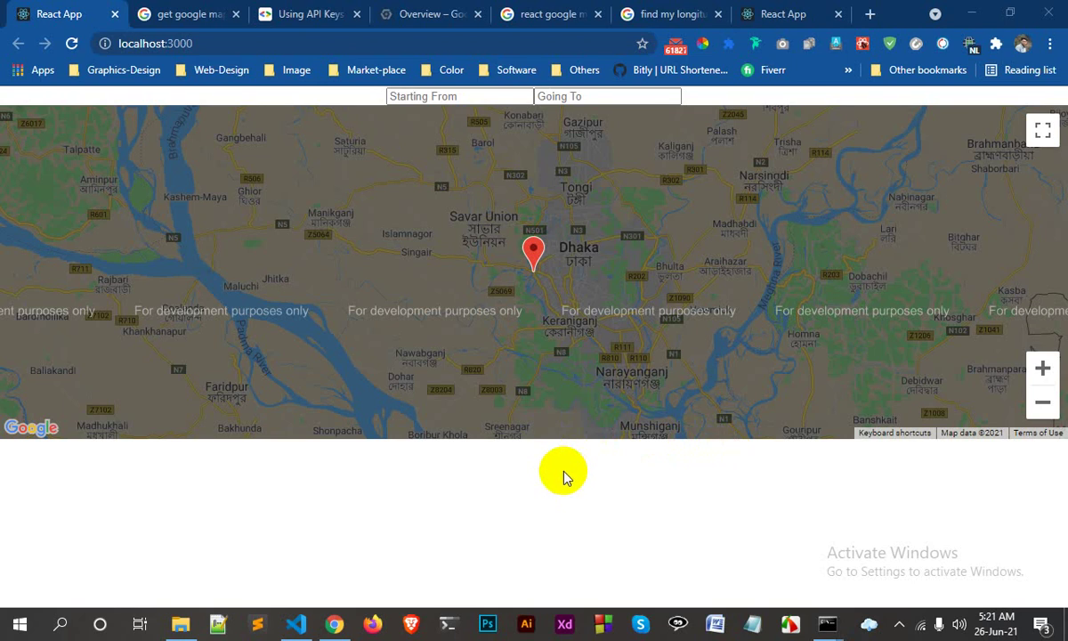
From the Google Map API key search results, open the Maps JavaScript API 'Using API Keys' guide.
left_click(162, 25)
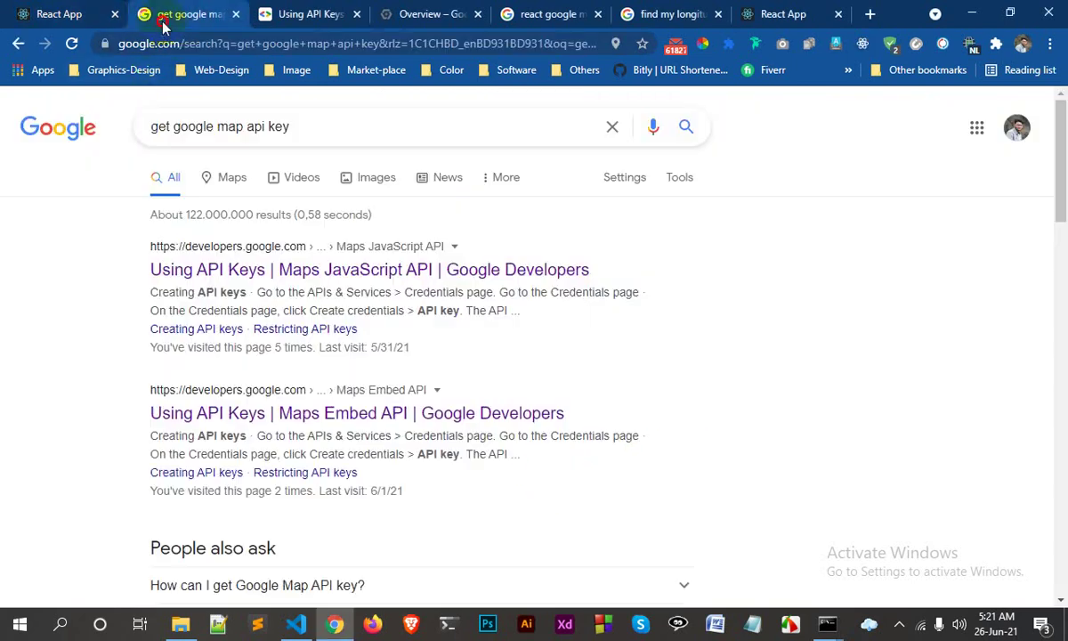
left_click_drag(313, 126, 149, 128)
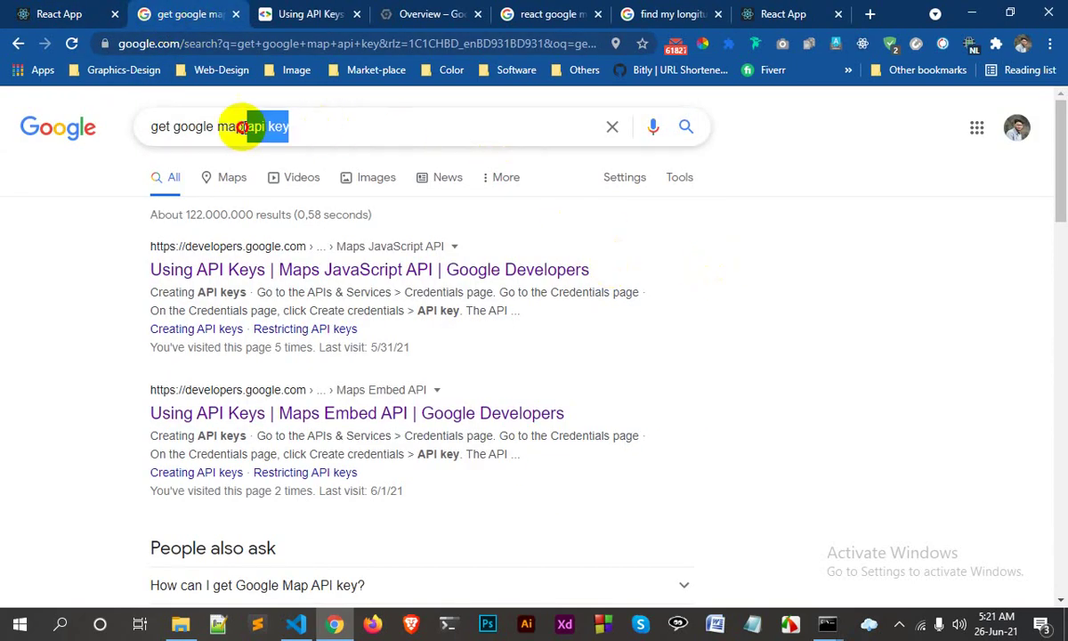
left_click(343, 129)
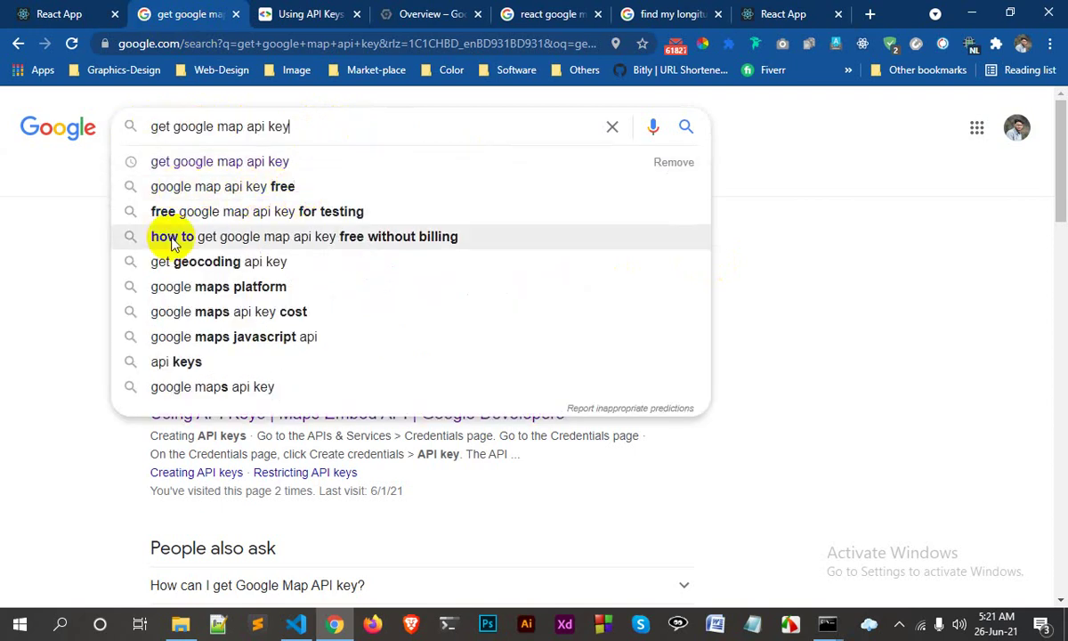
left_click(80, 265)
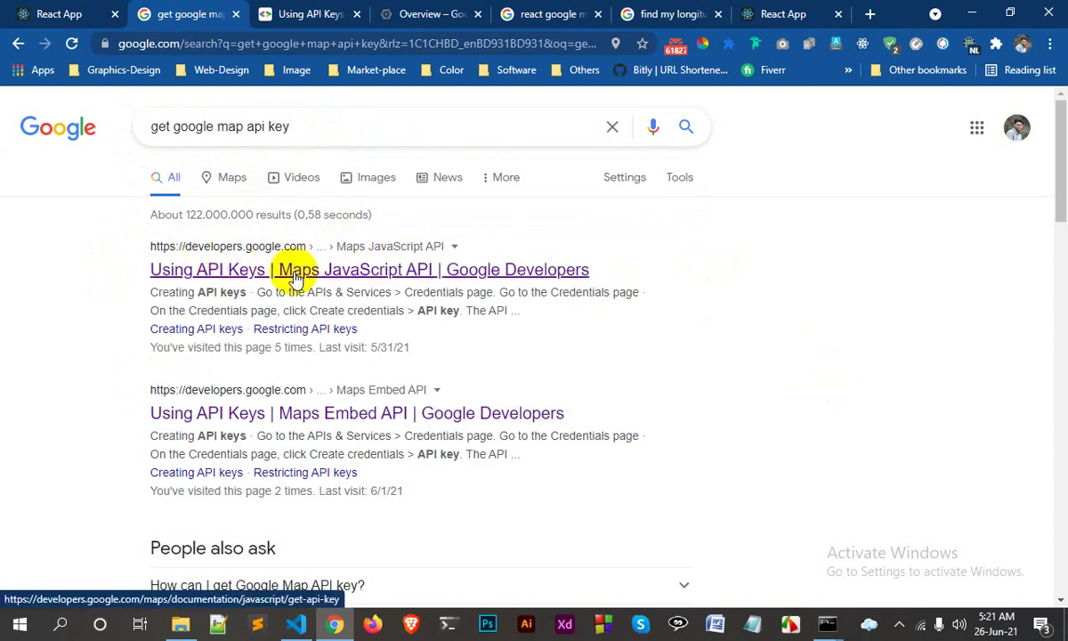
left_click(283, 14)
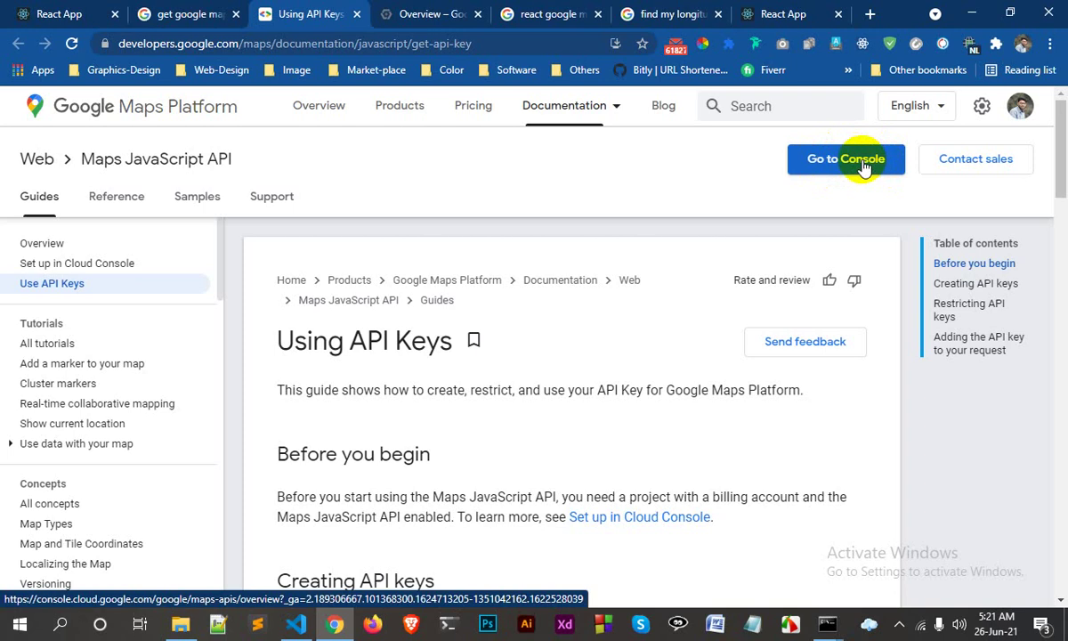
Choose Bangladesh as the country in the Cloud Console welcome dialog.
left_click(396, 15)
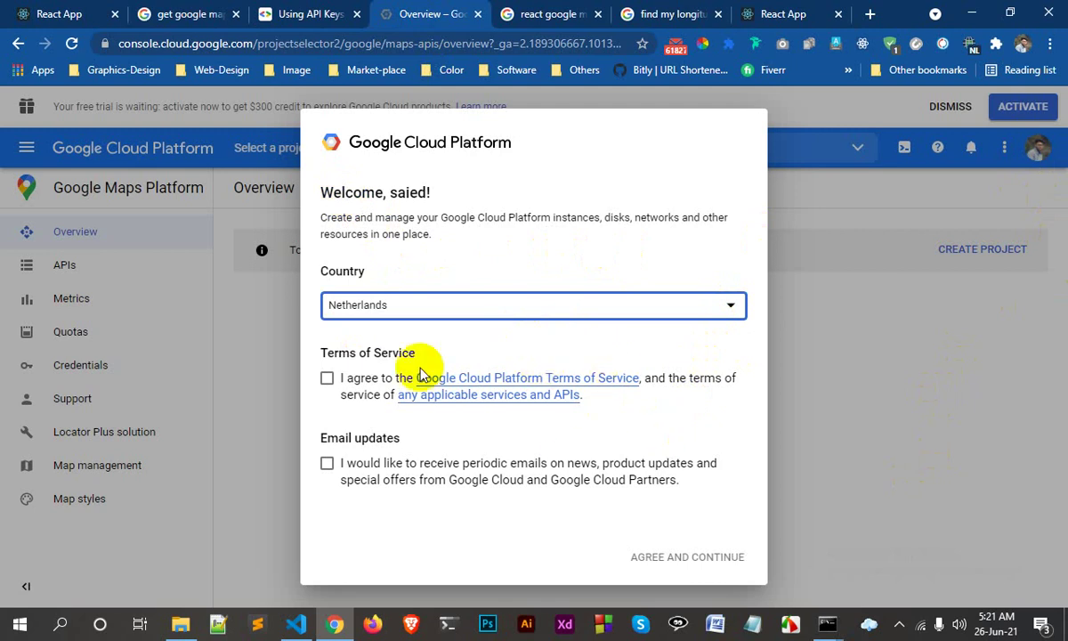
left_click(499, 316)
scroll(537, 424, "up", 1)
scroll(537, 424, "up", 8)
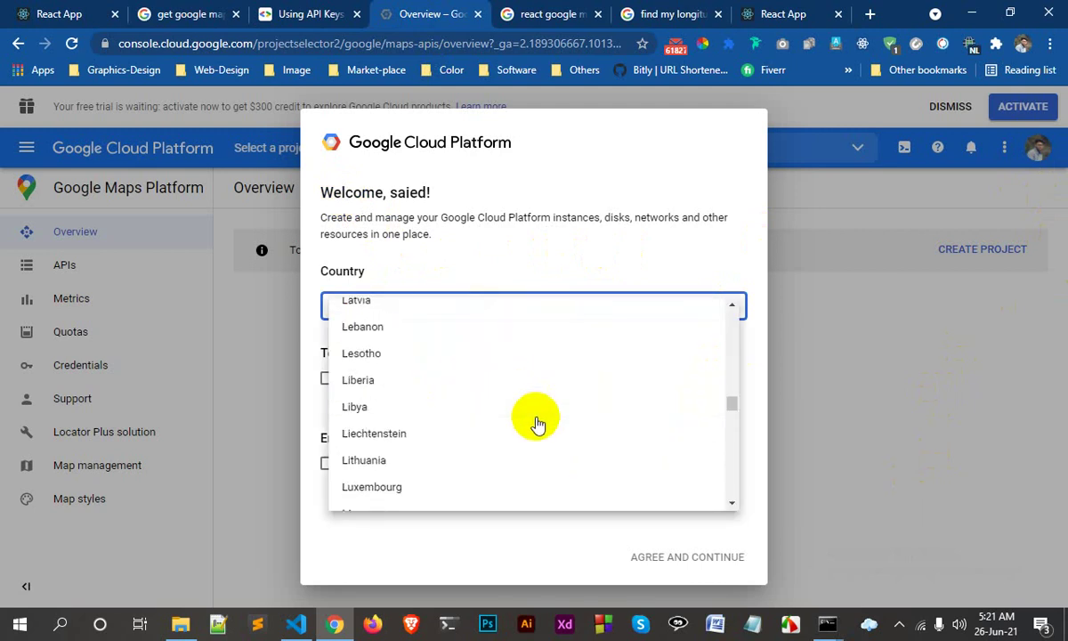
scroll(537, 424, "up", 6)
scroll(536, 425, "up", 7)
scroll(537, 424, "up", 9)
scroll(537, 424, "up", 6)
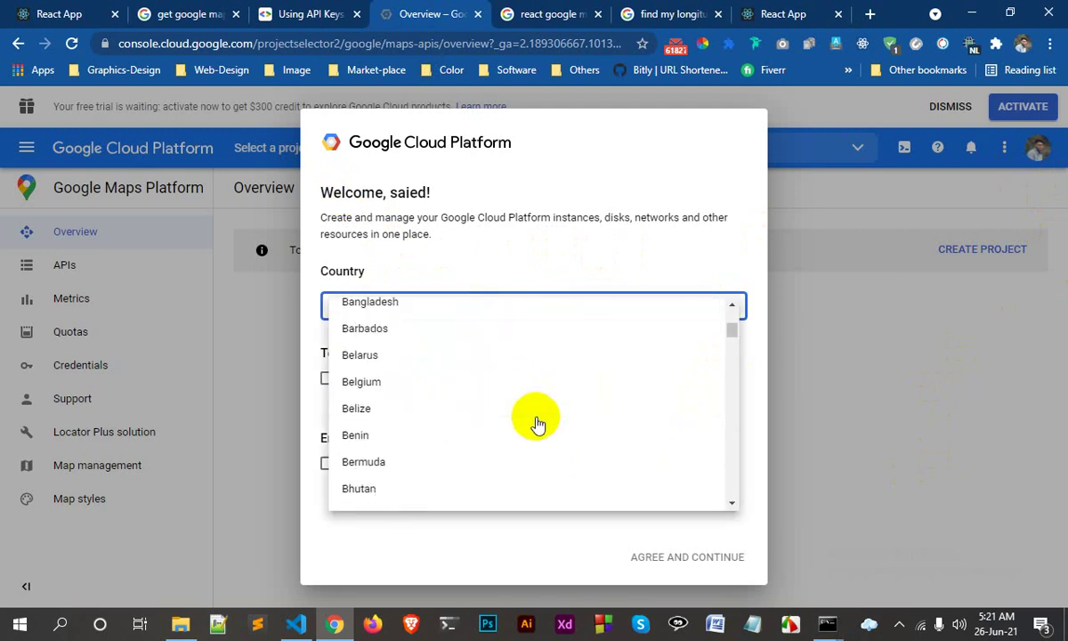
scroll(536, 424, "up", 5)
scroll(536, 424, "down", 3)
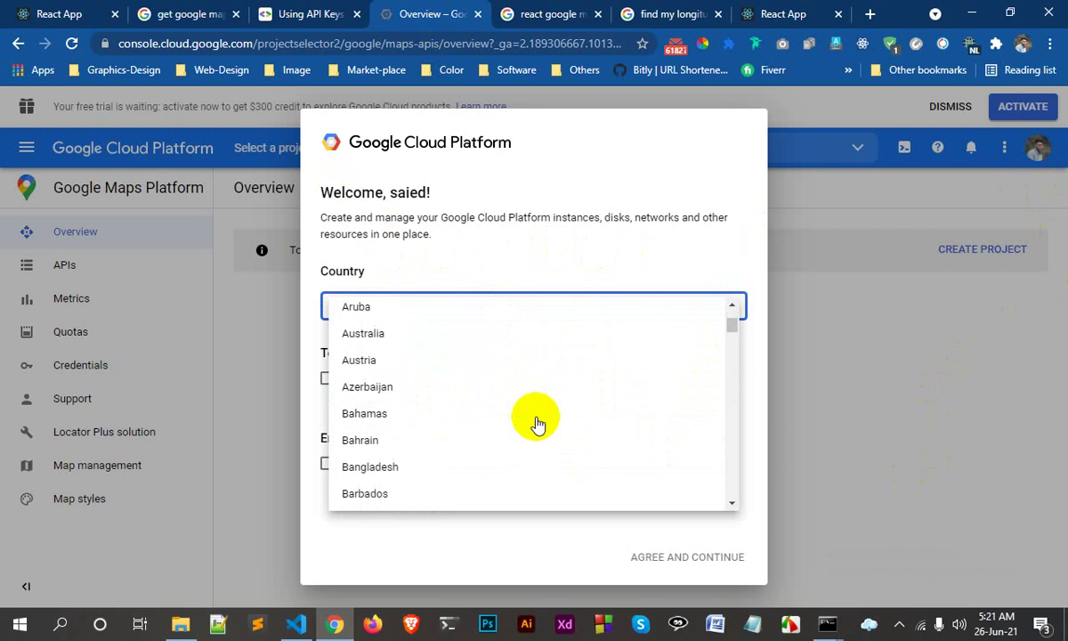
left_click(408, 464)
Accept the Terms of Service, opt in to email updates, and agree and continue.
left_click(326, 377)
left_click(326, 463)
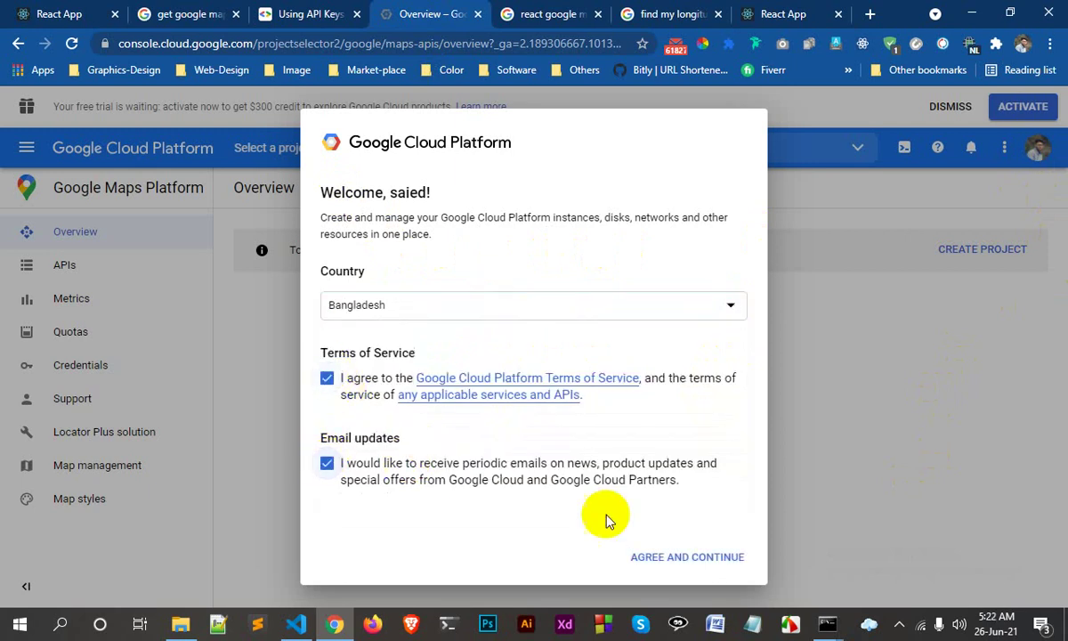
left_click(663, 560)
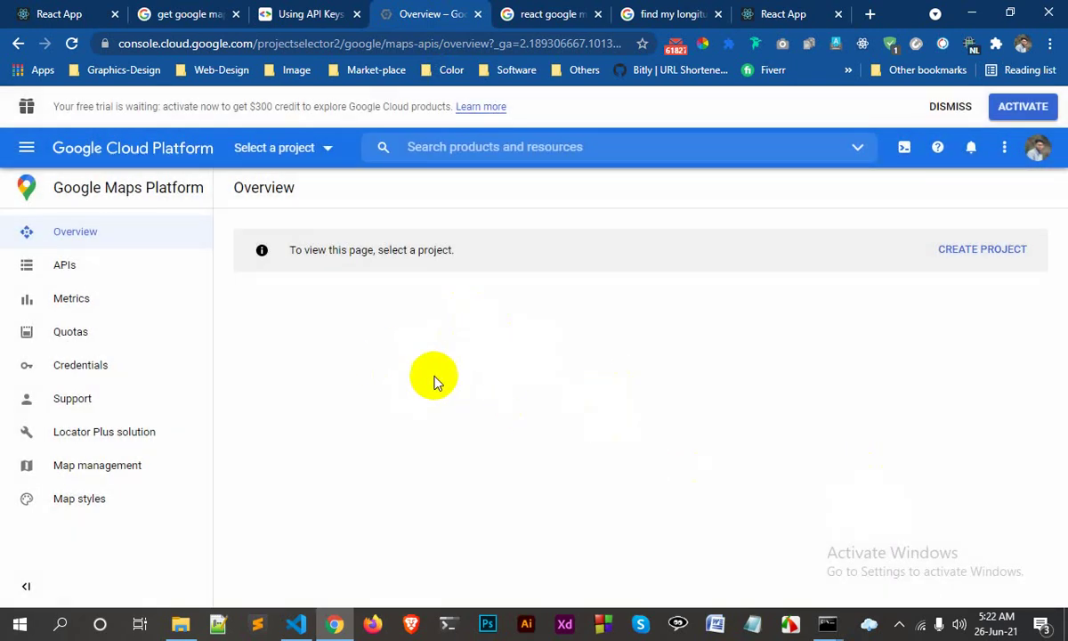
Create a new Cloud project named 'google map' from the project picker.
left_click(327, 155)
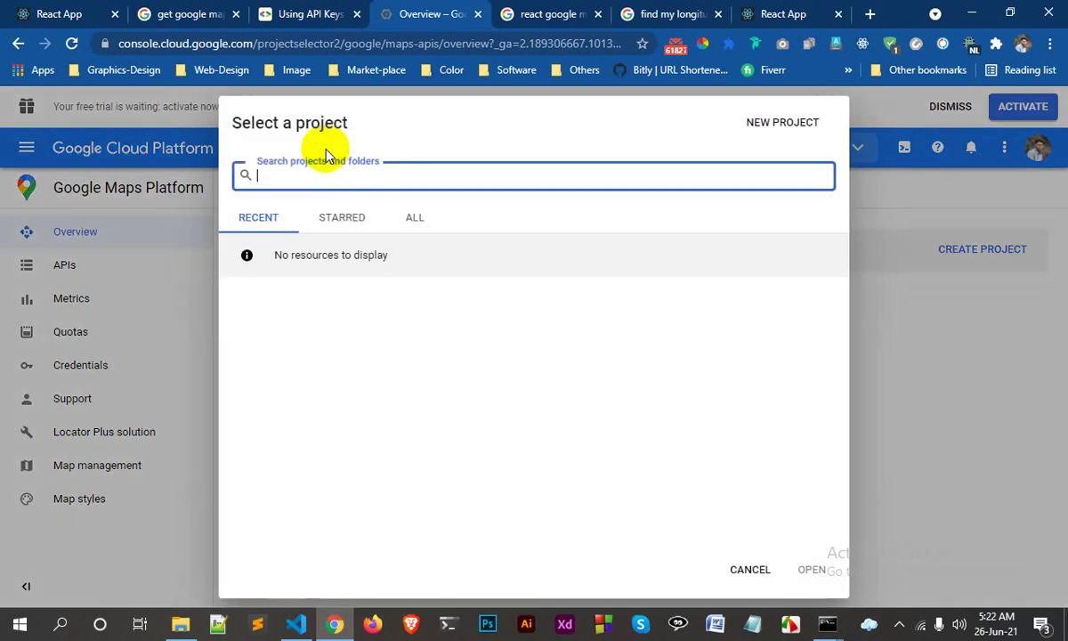
left_click(392, 214)
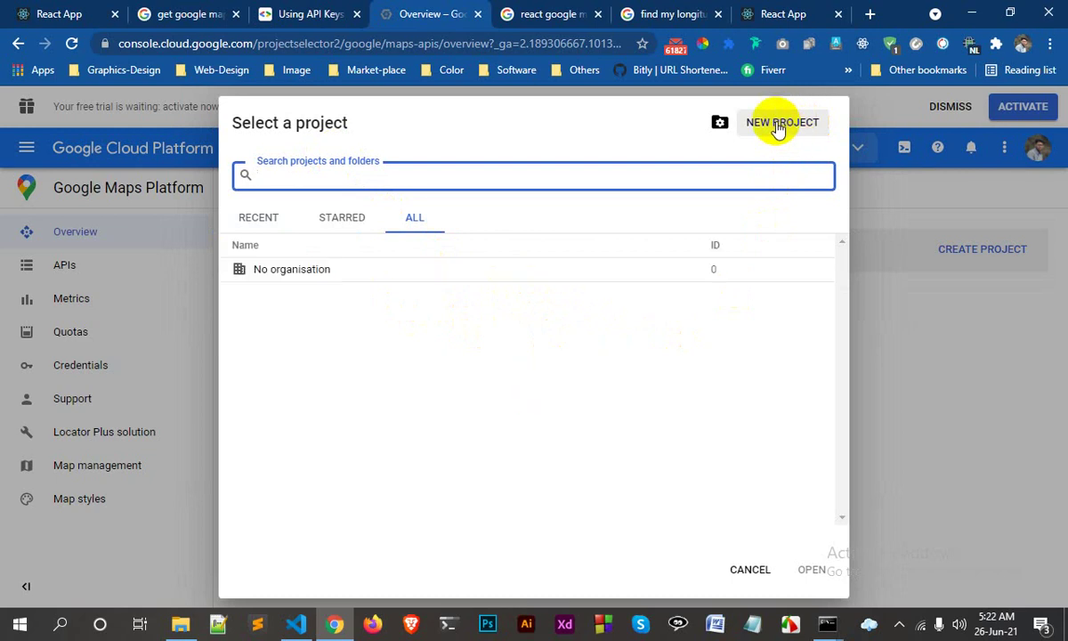
left_click(777, 127)
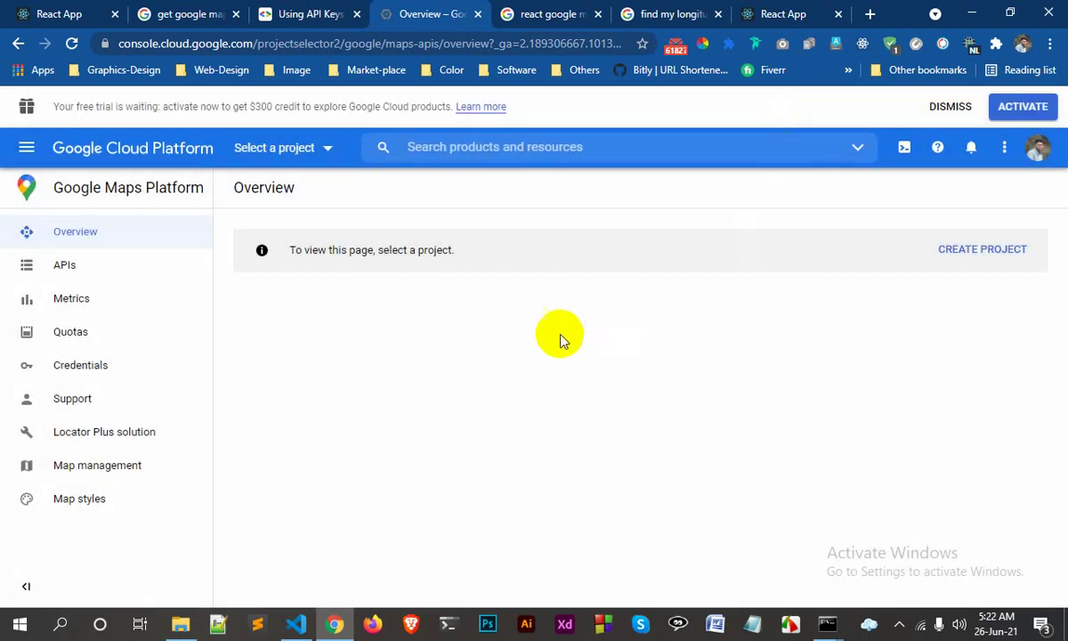
left_click(55, 289)
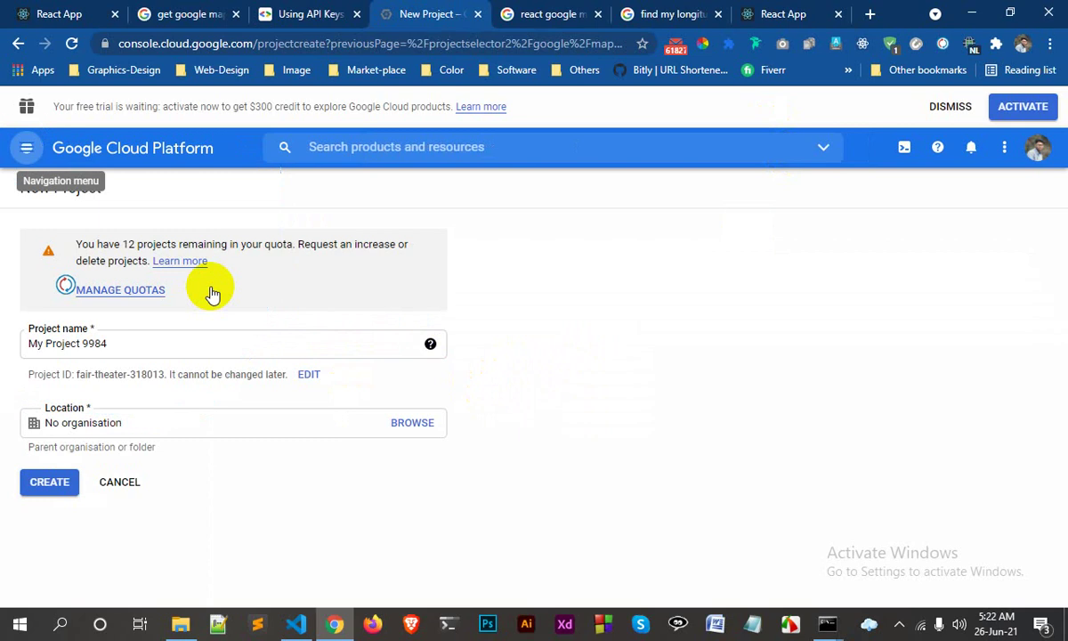
triple_click(121, 343)
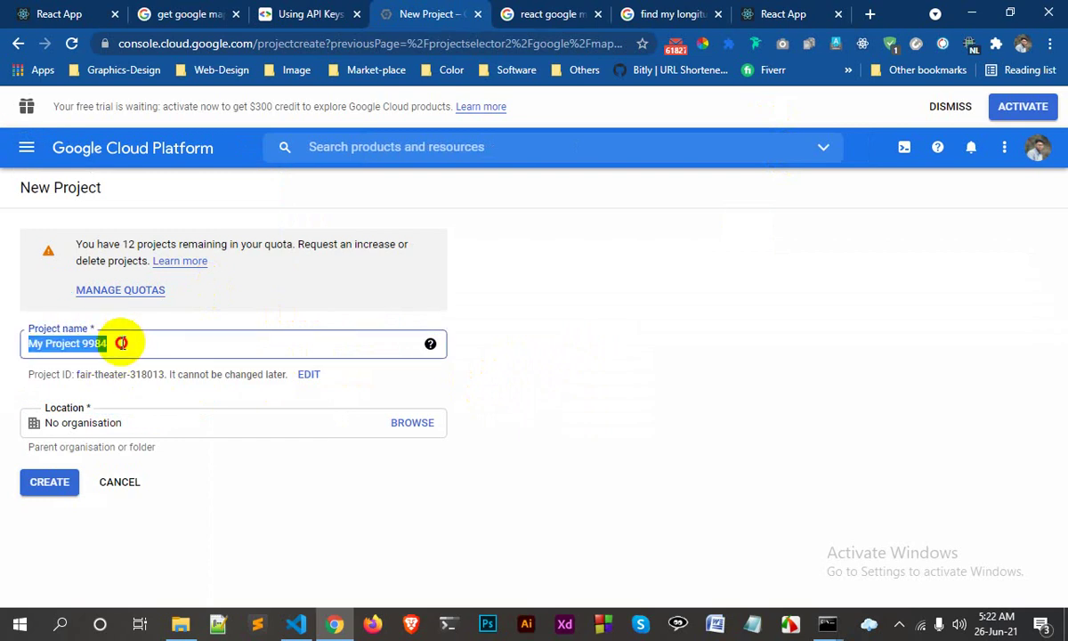
type("g")
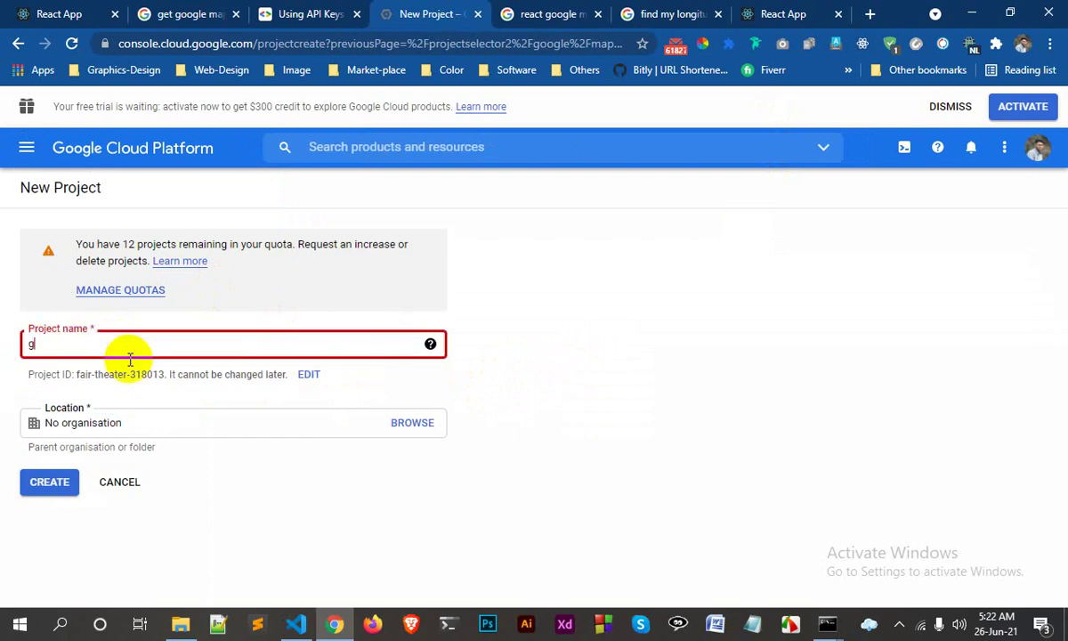
type("oogle map")
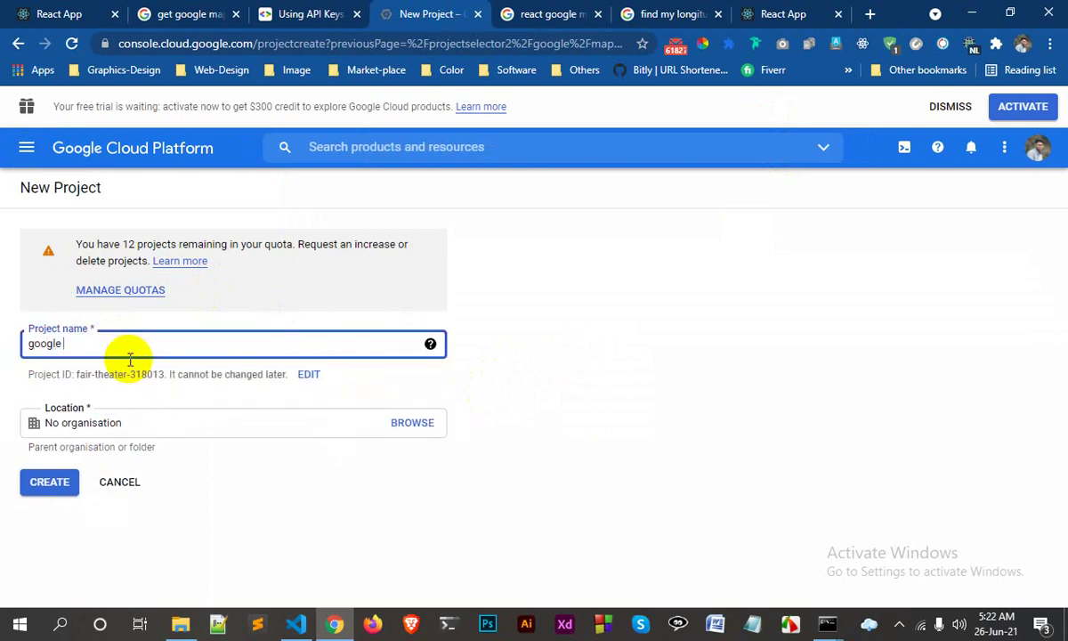
left_click(47, 485)
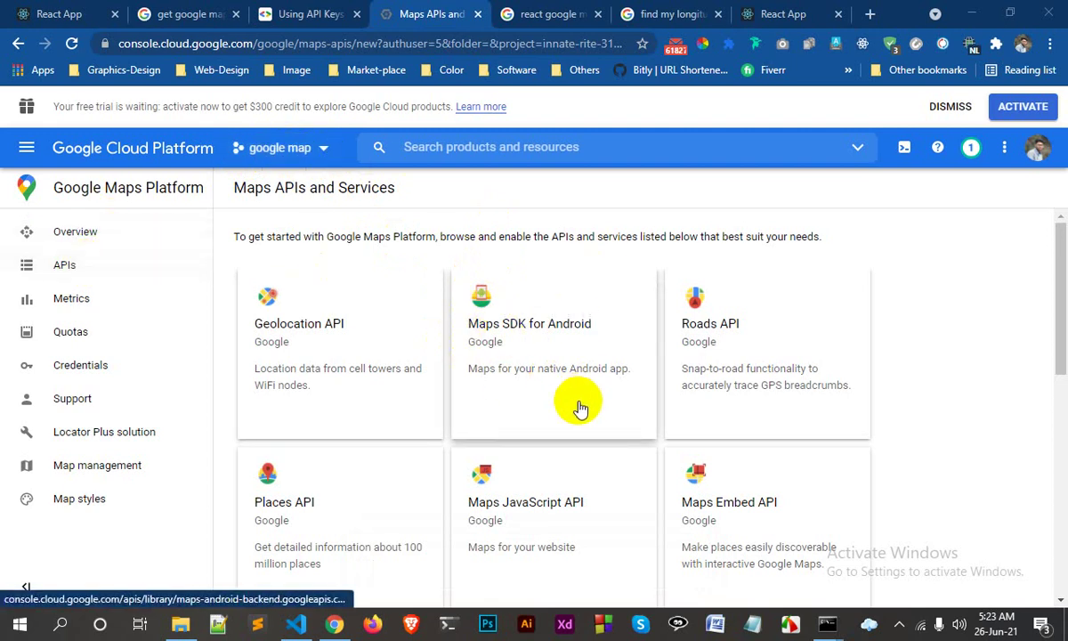
Open the Maps JavaScript API details page in a separate tab from the Maps APIs catalogue.
scroll(534, 419, "down", 1)
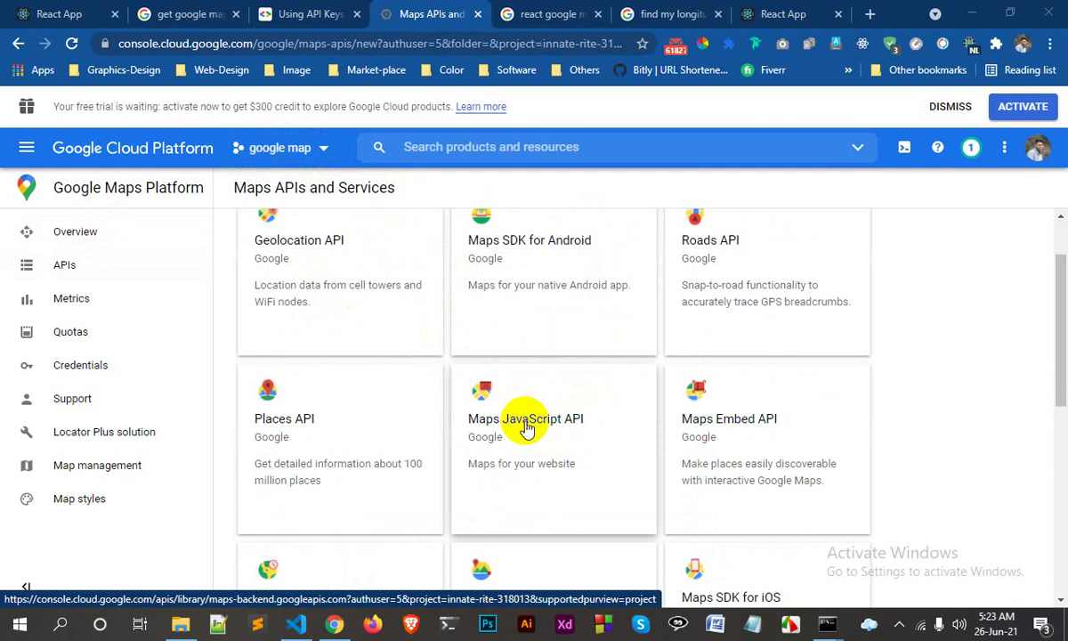
middle_click(525, 428)
left_click(453, 14)
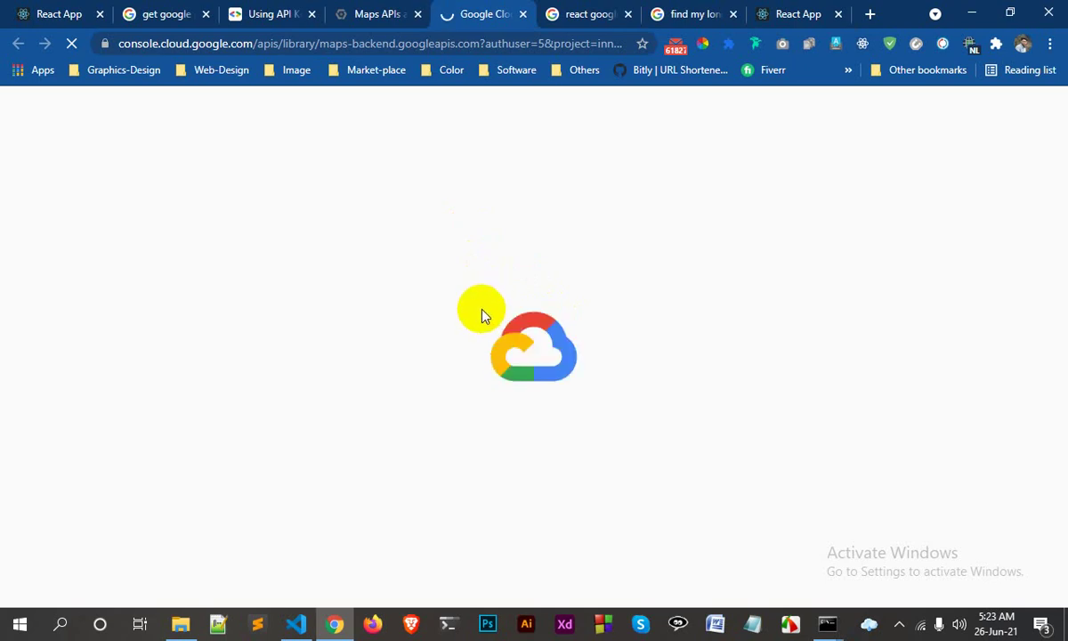
left_click(373, 14)
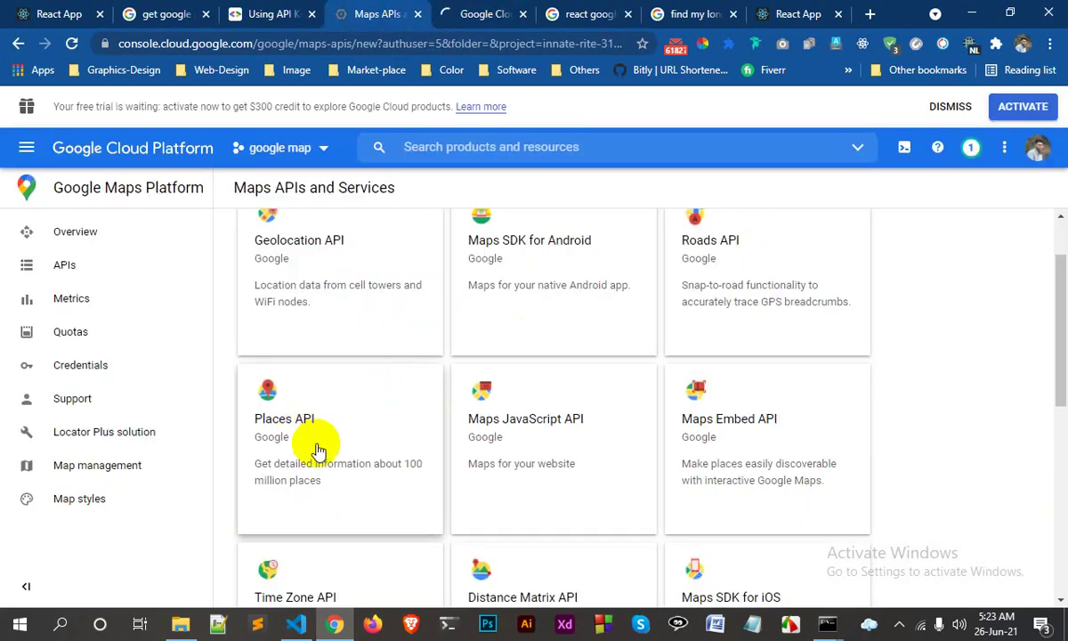
scroll(484, 460, "down", 2)
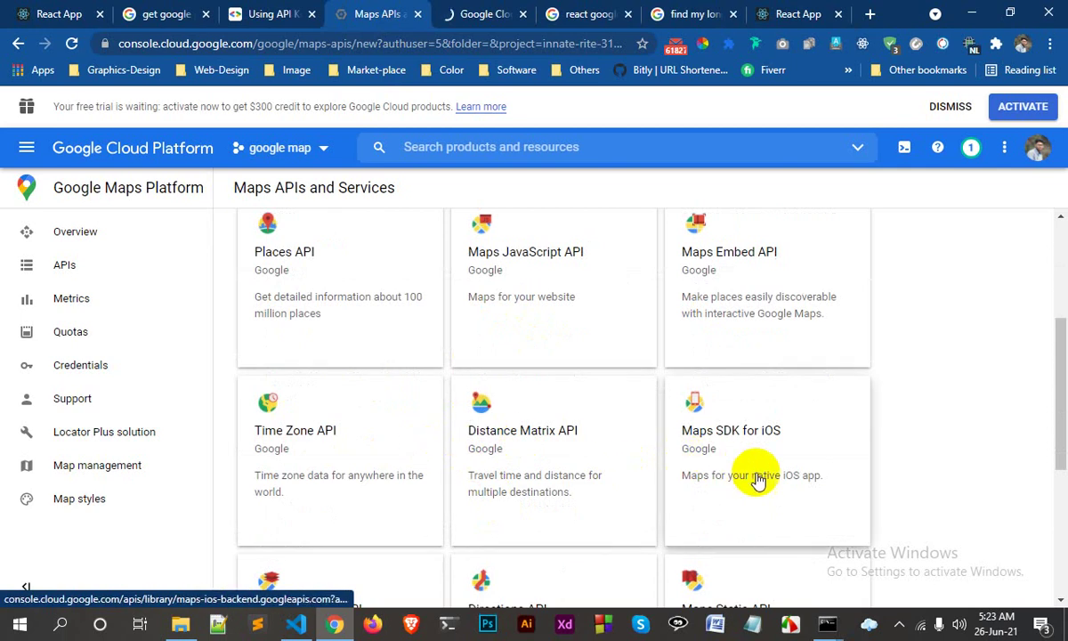
scroll(410, 453, "up", 3)
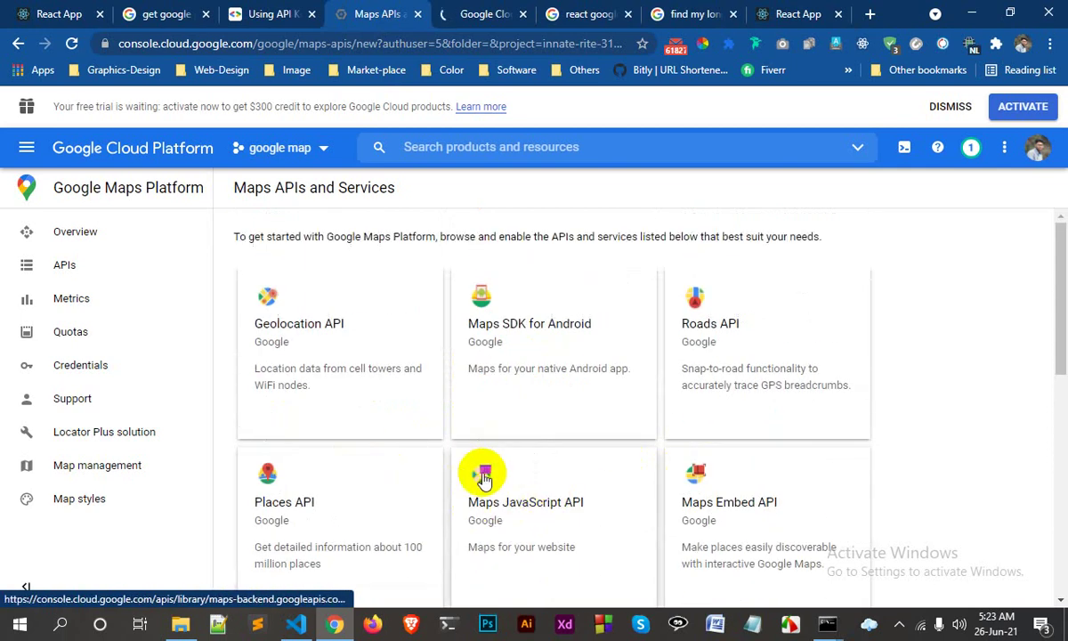
left_click(480, 9)
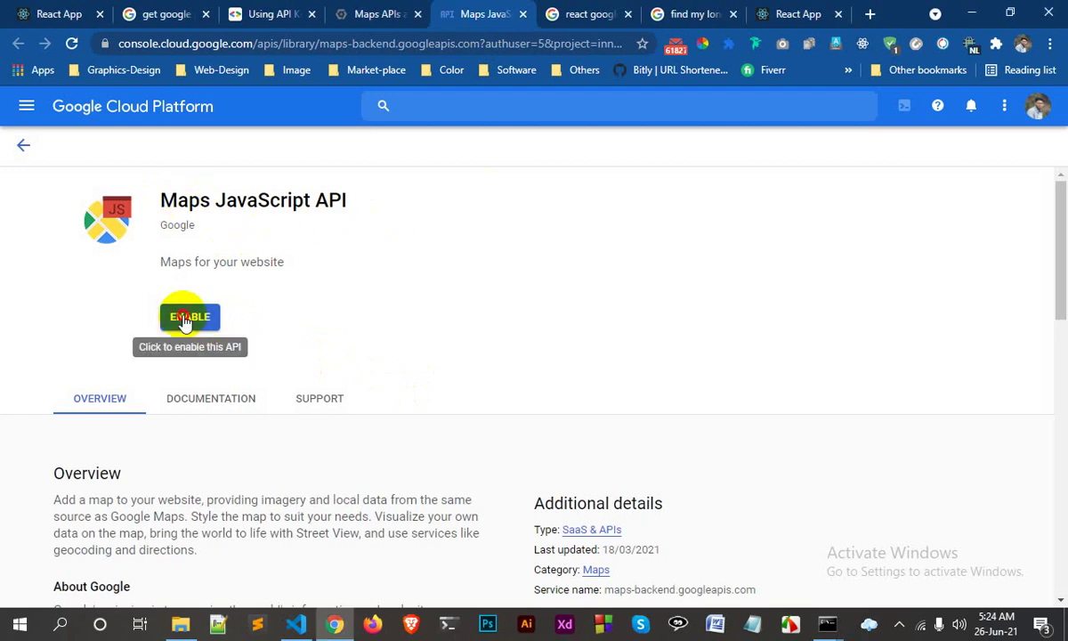
Enable the Maps JavaScript API and return to the Maps APIs and Services list.
left_click(185, 322)
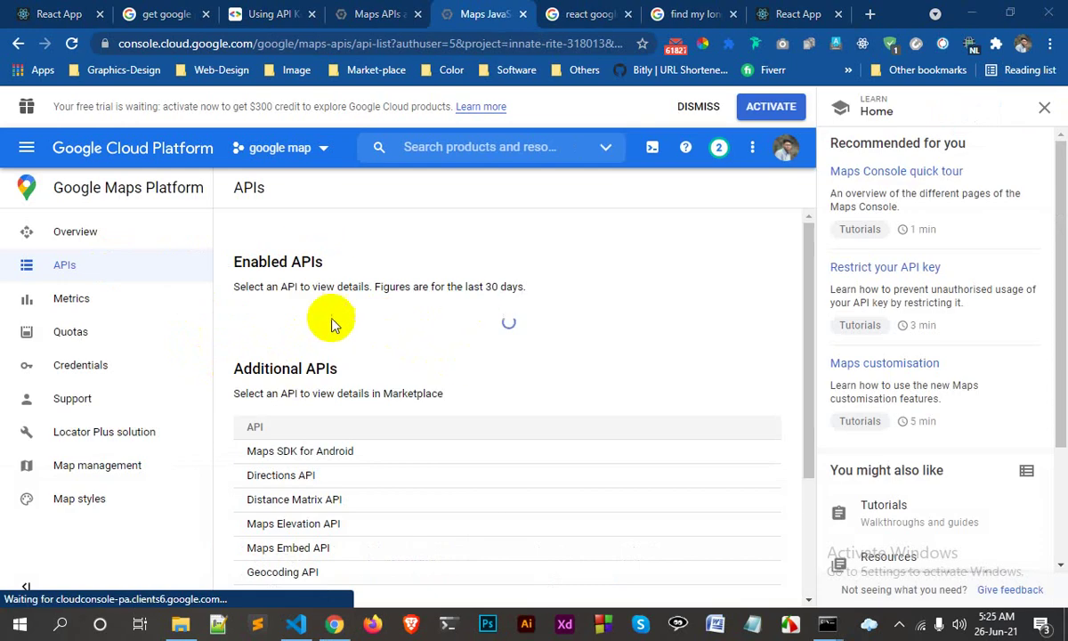
scroll(445, 391, "down", 2)
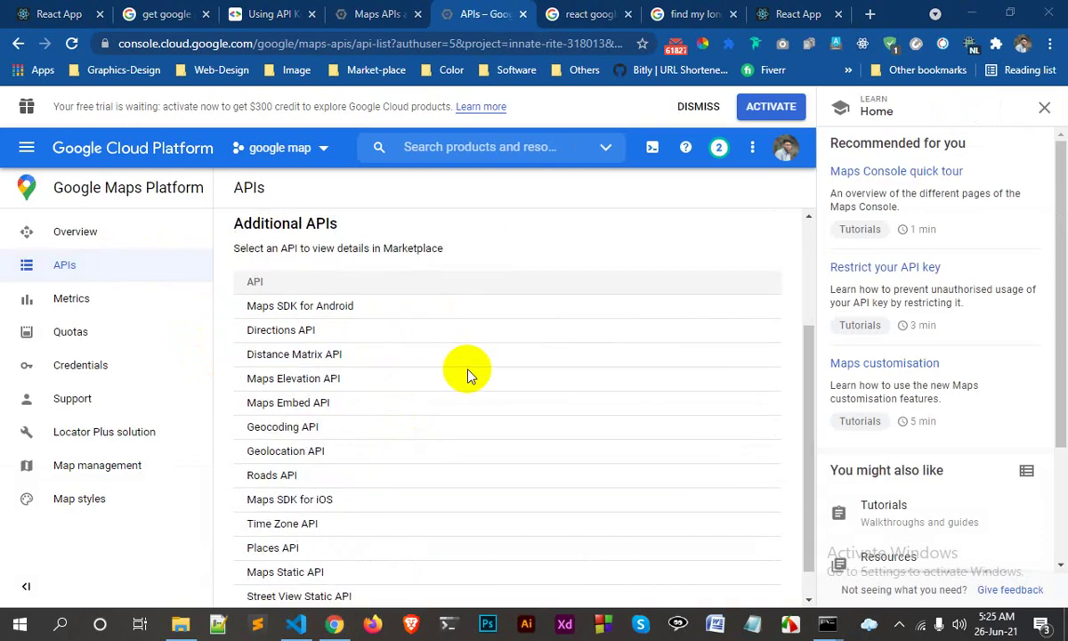
scroll(442, 422, "up", 1)
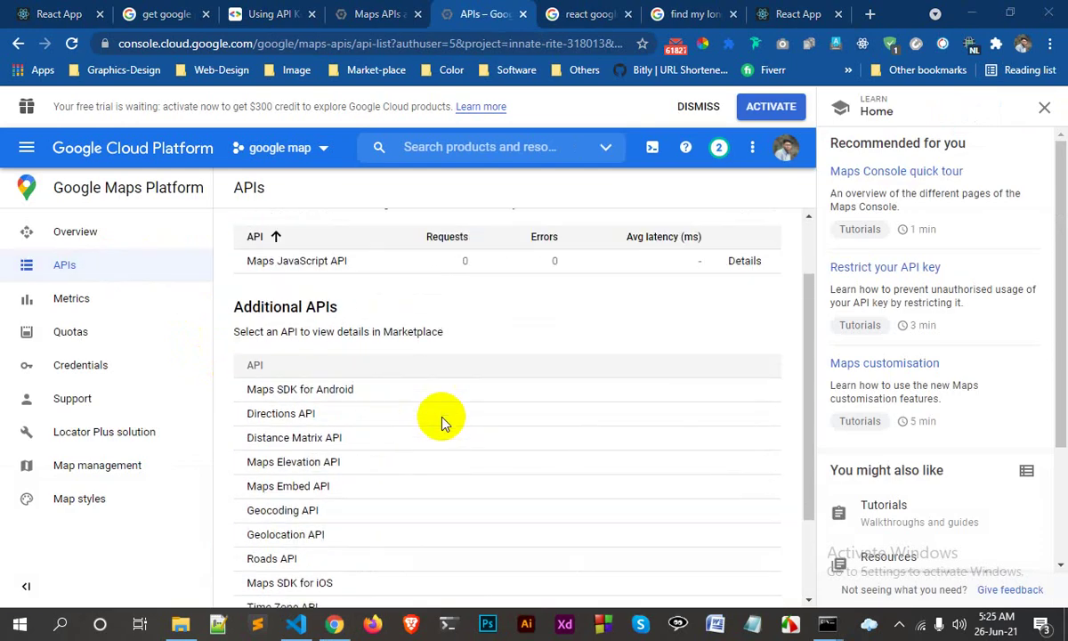
left_click(375, 15)
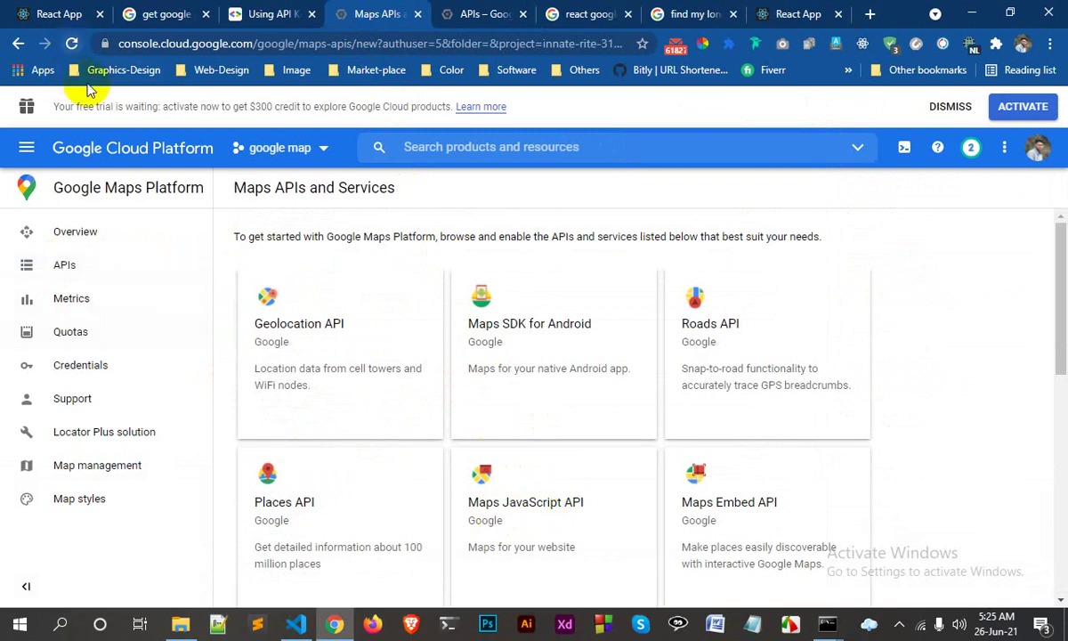
On the Maps Platform Credentials page, create a new API key.
left_click(78, 366)
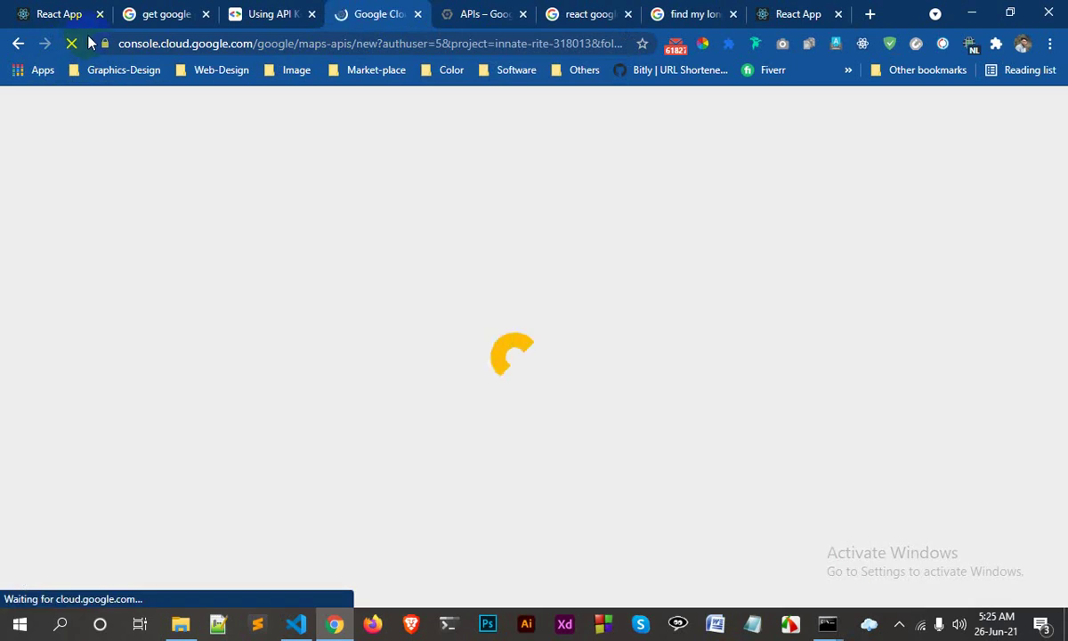
left_click(488, 14)
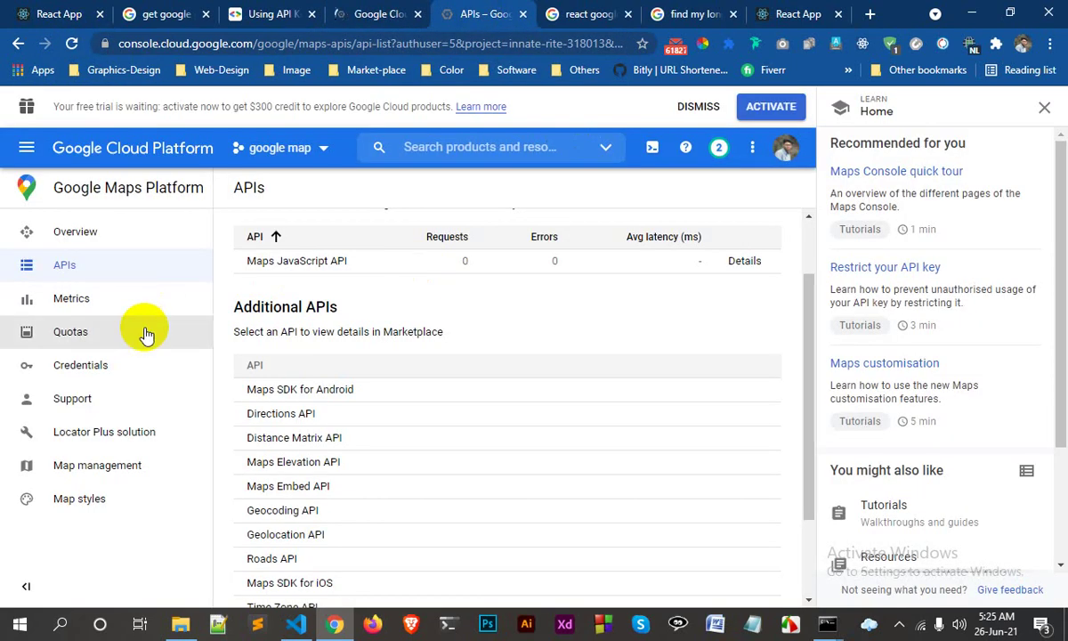
left_click(98, 372)
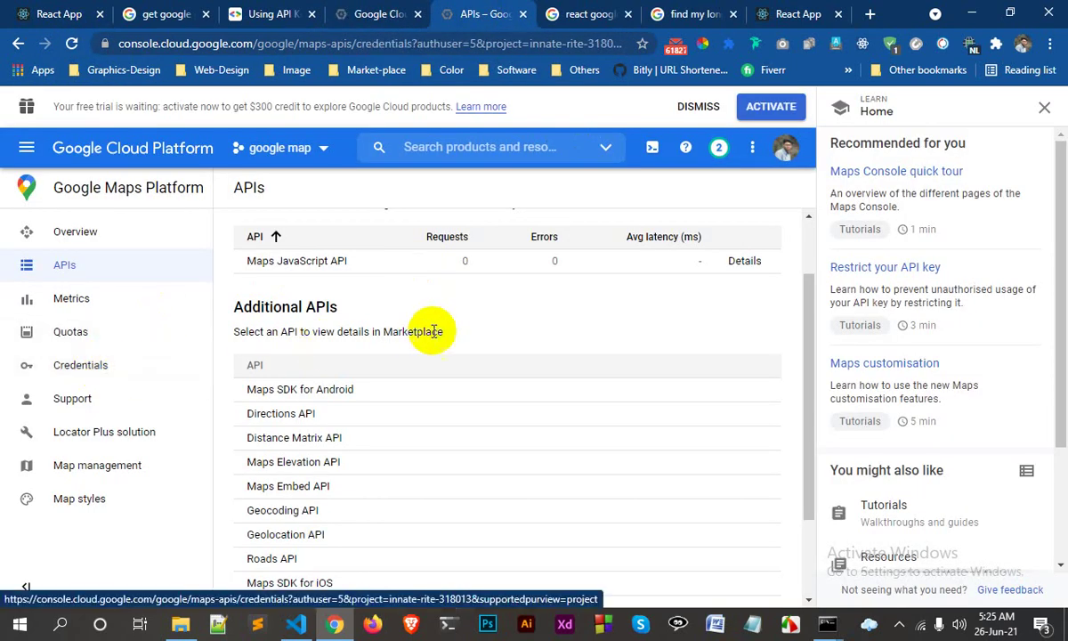
left_click(105, 378)
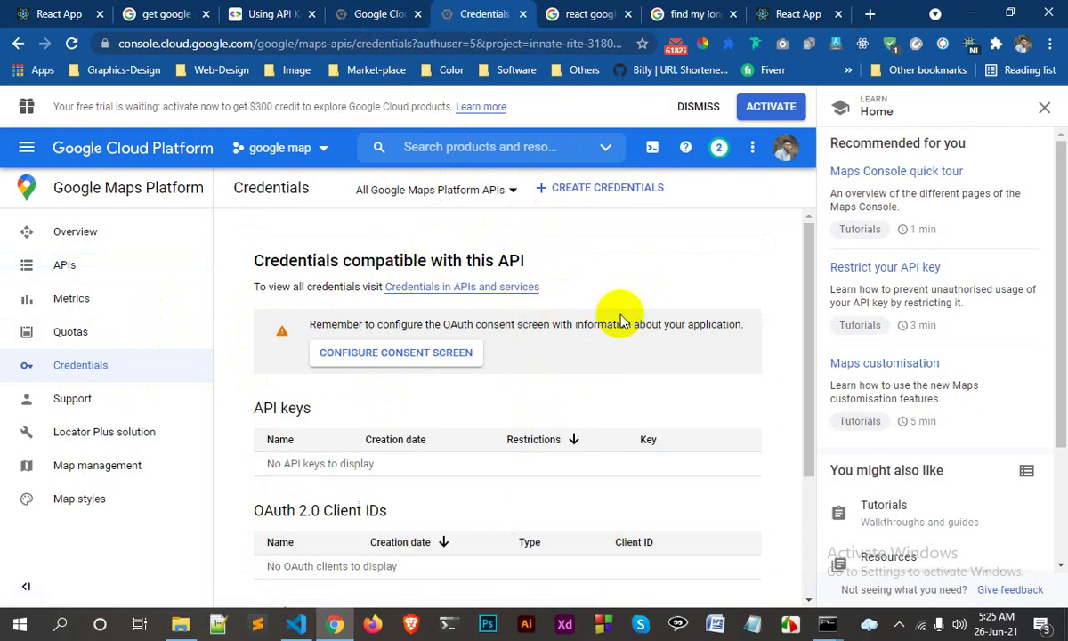
left_click(629, 197)
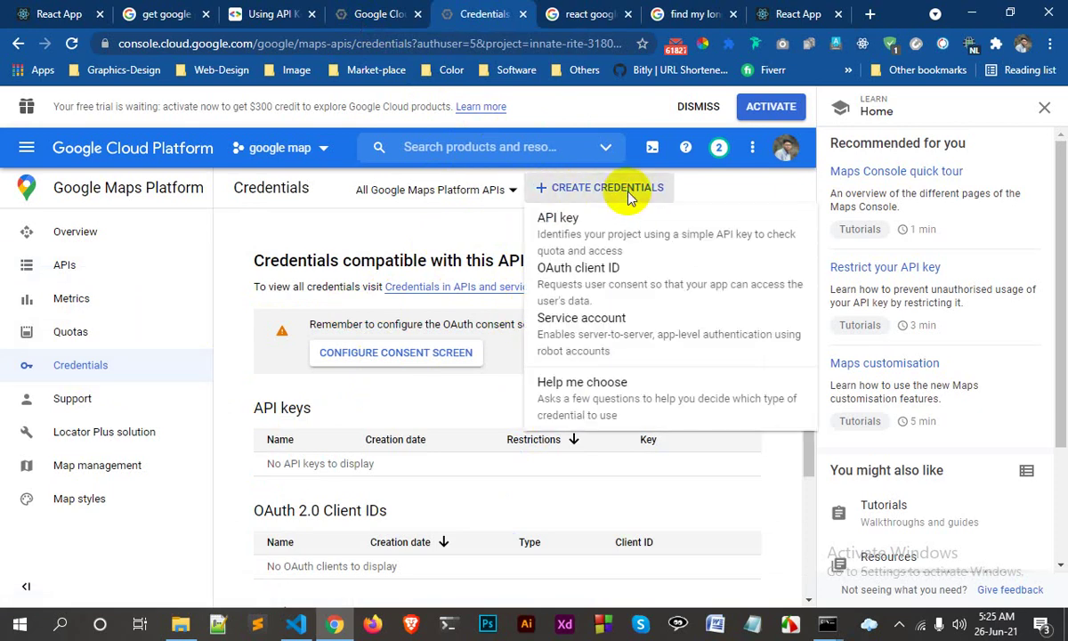
left_click(564, 224)
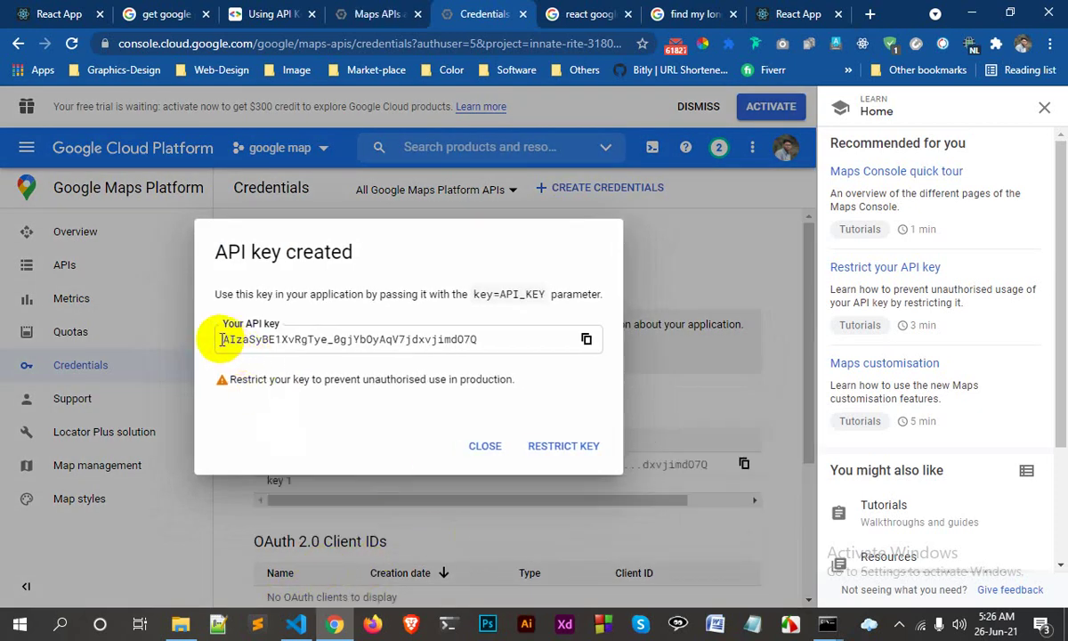
Copy the newly created API key to the clipboard.
left_click_drag(222, 339, 500, 341)
left_click(586, 339)
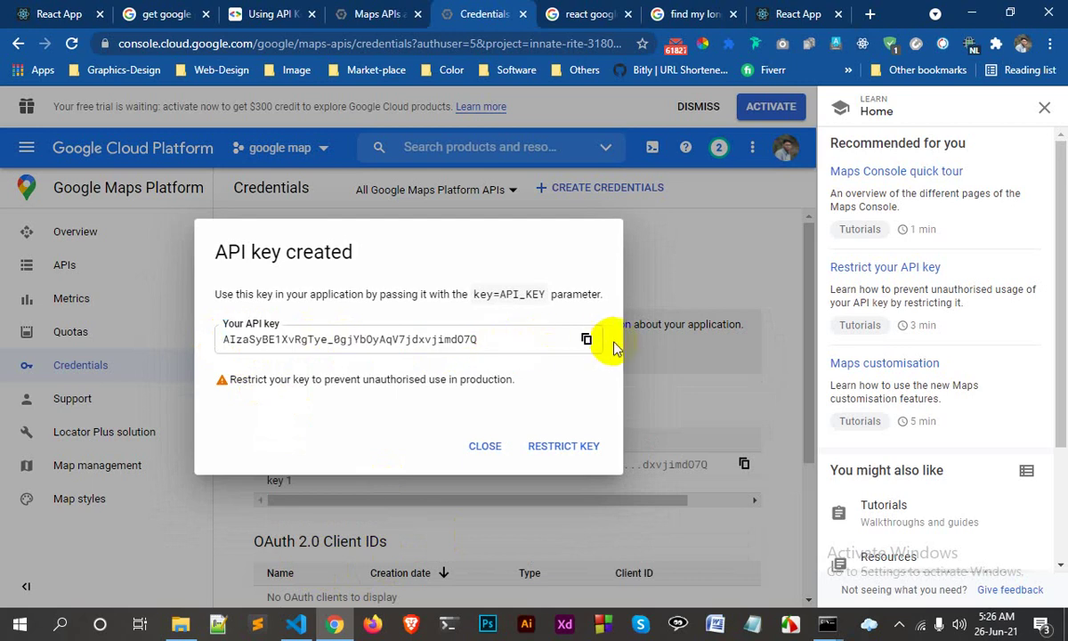
left_click(586, 340)
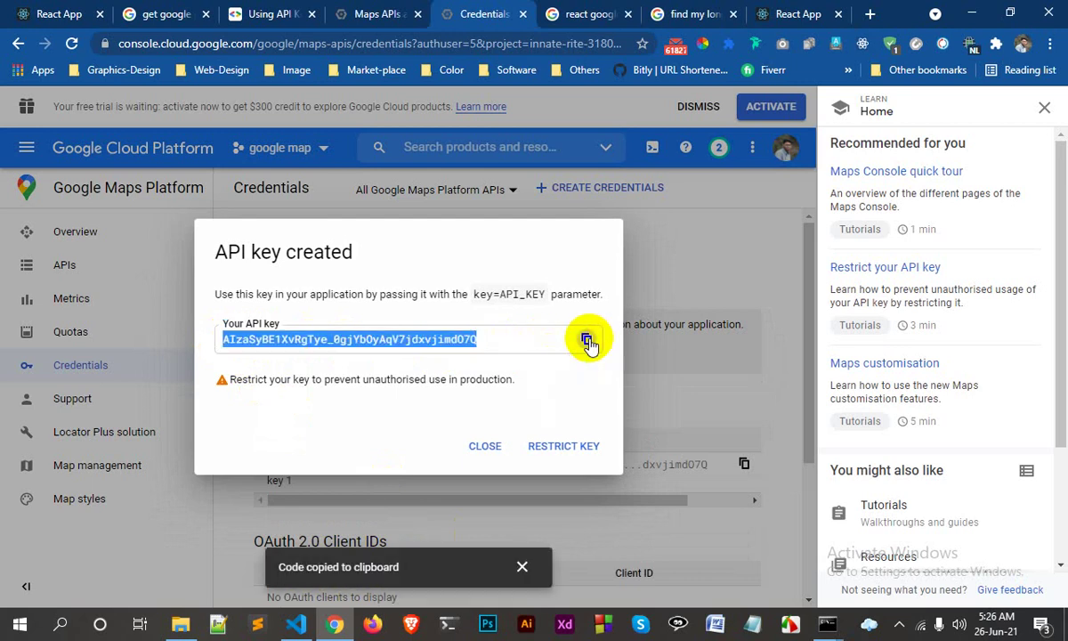
left_click(491, 343)
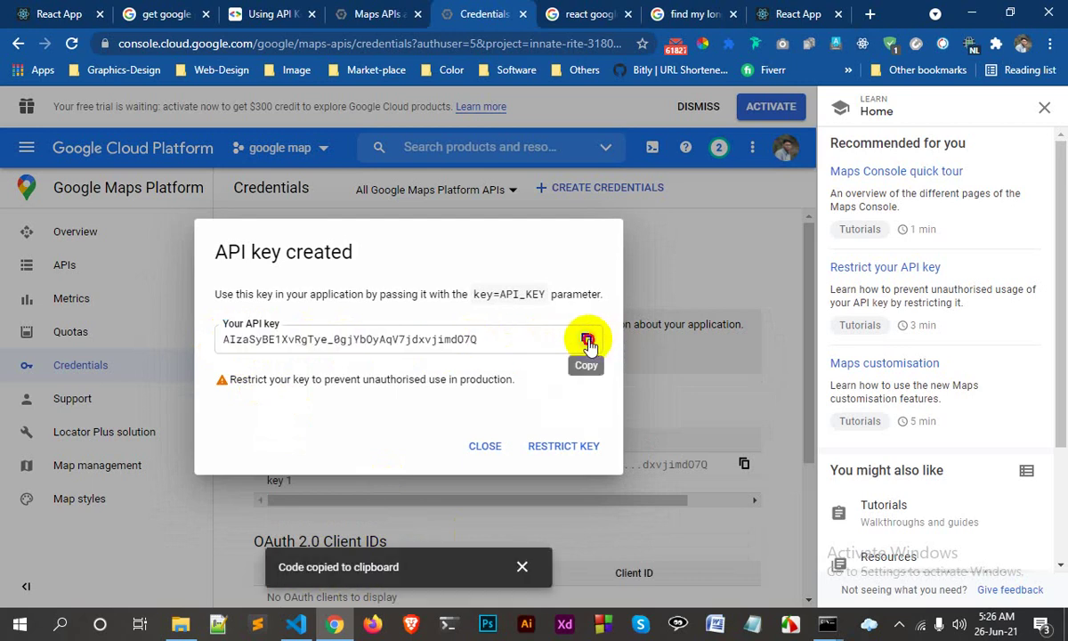
left_click(587, 342)
Paste the API key into a new Notepad note, then switch to Visual Studio Code.
left_click(755, 627)
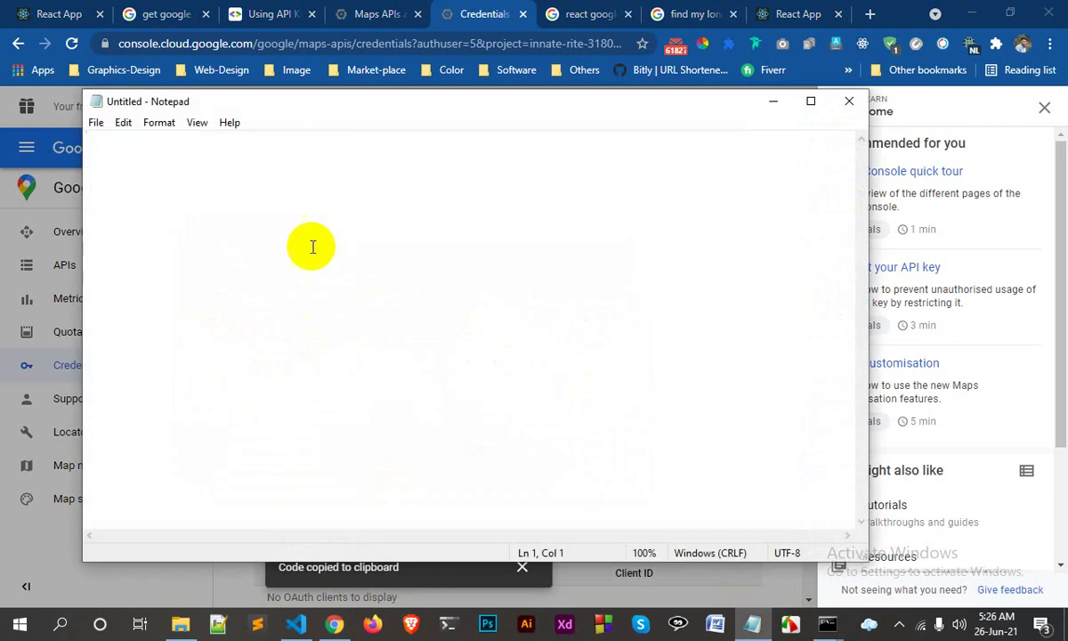
key("ctrl+v")
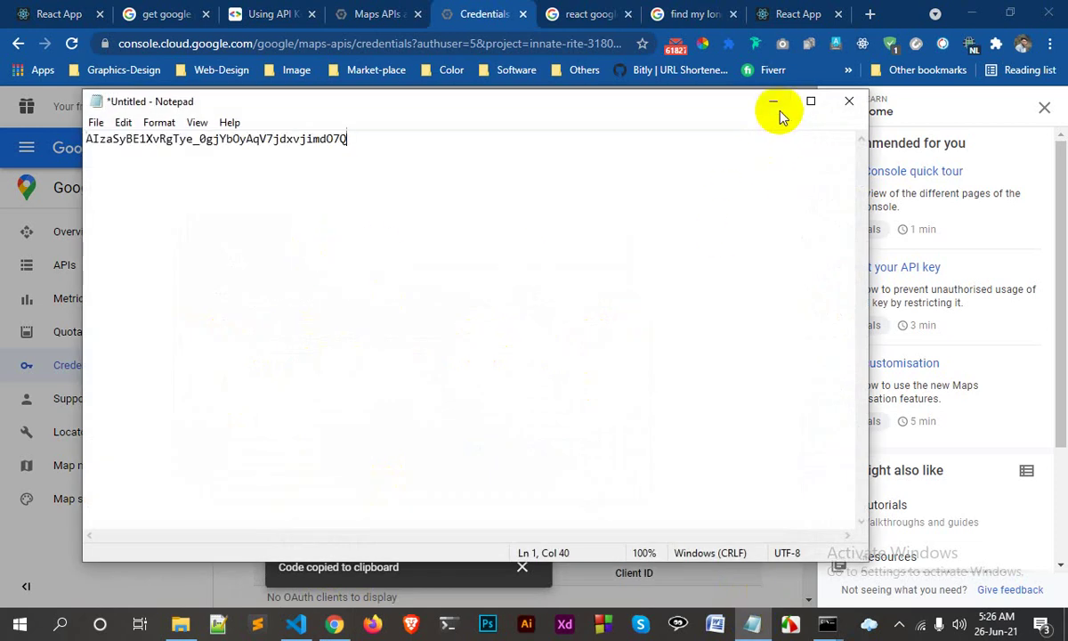
left_click(773, 102)
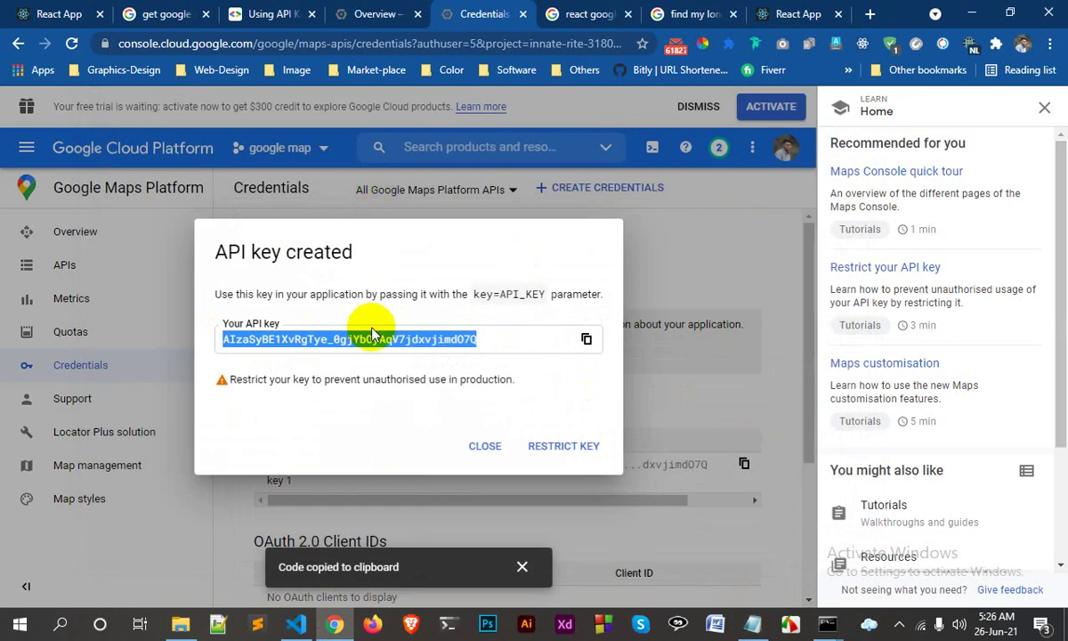
left_click(296, 623)
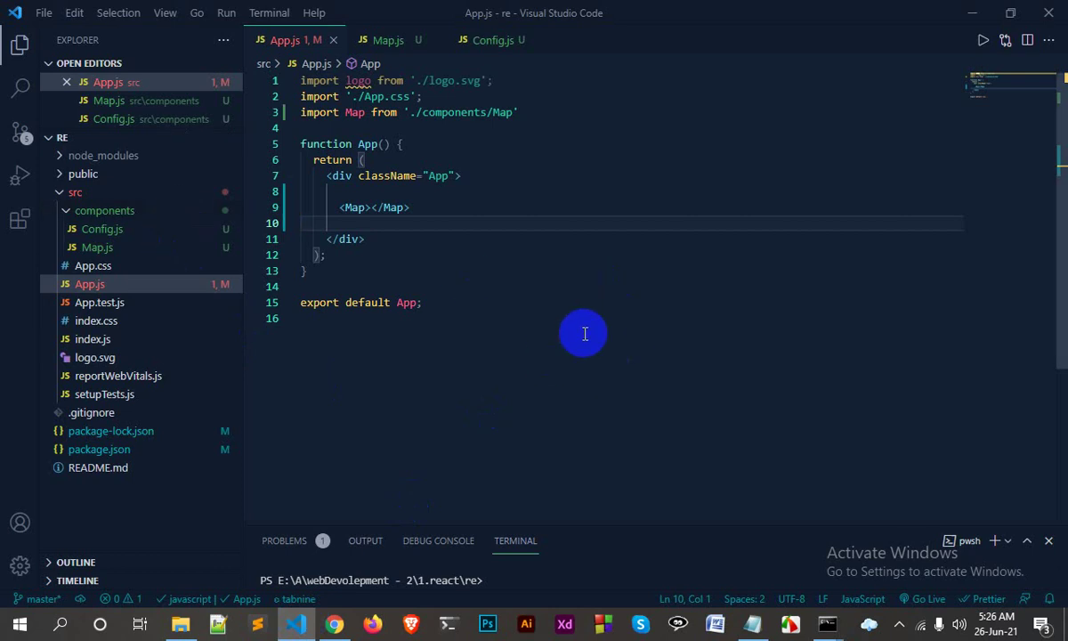
Expand src/components and look over Map.js and the empty Config.js.
left_click(69, 218)
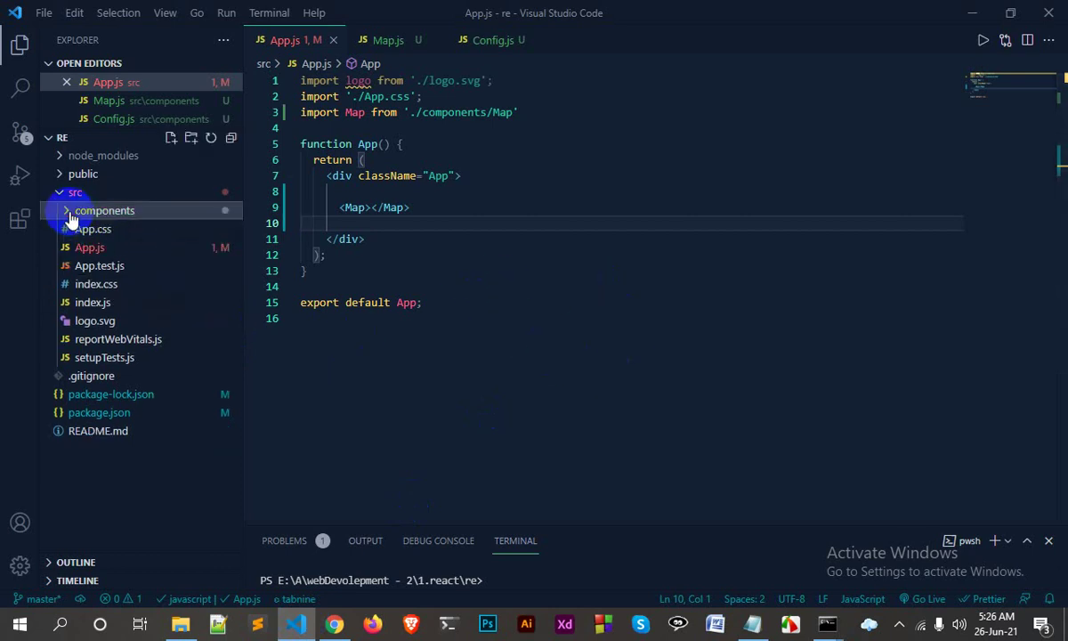
left_click(53, 215)
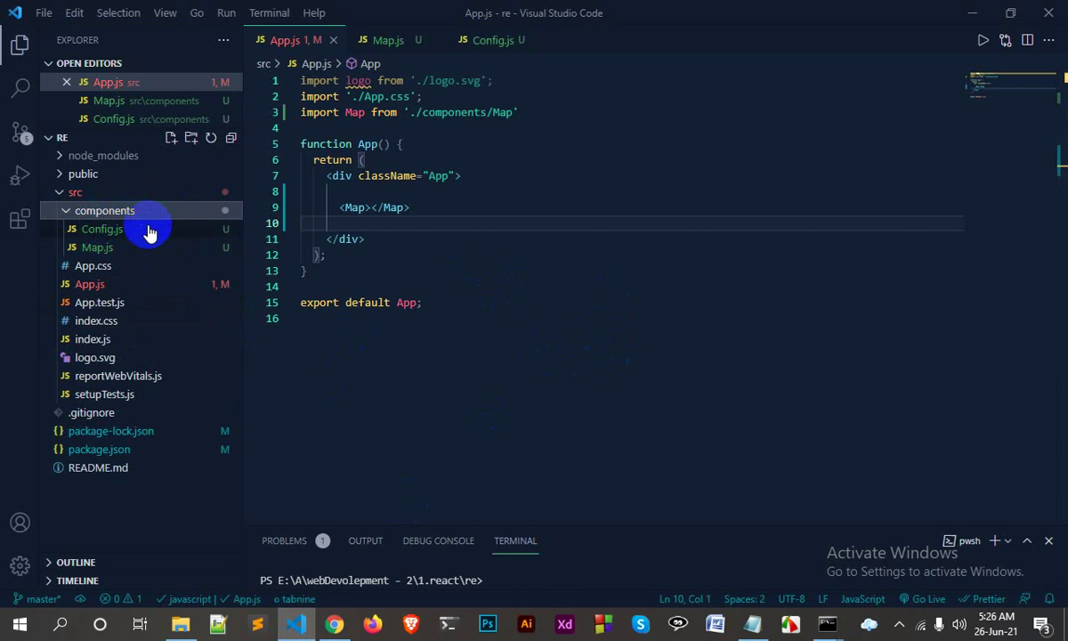
left_click(98, 247)
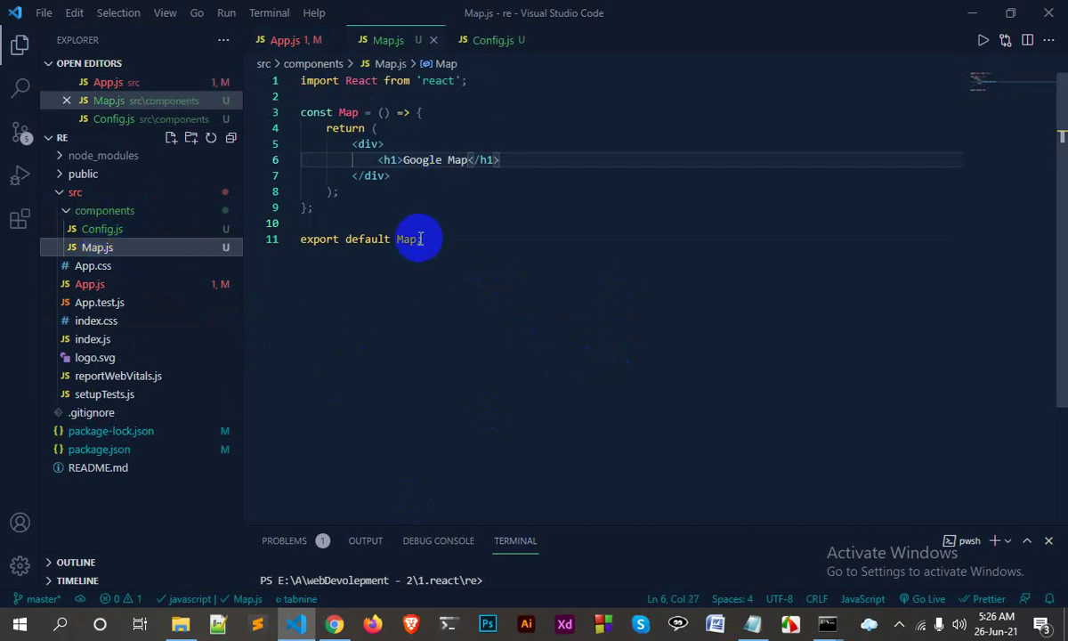
mouse_move(427, 239)
left_mouse_down()
mouse_move(381, 205)
mouse_move(285, 73)
left_mouse_up()
left_click(445, 220)
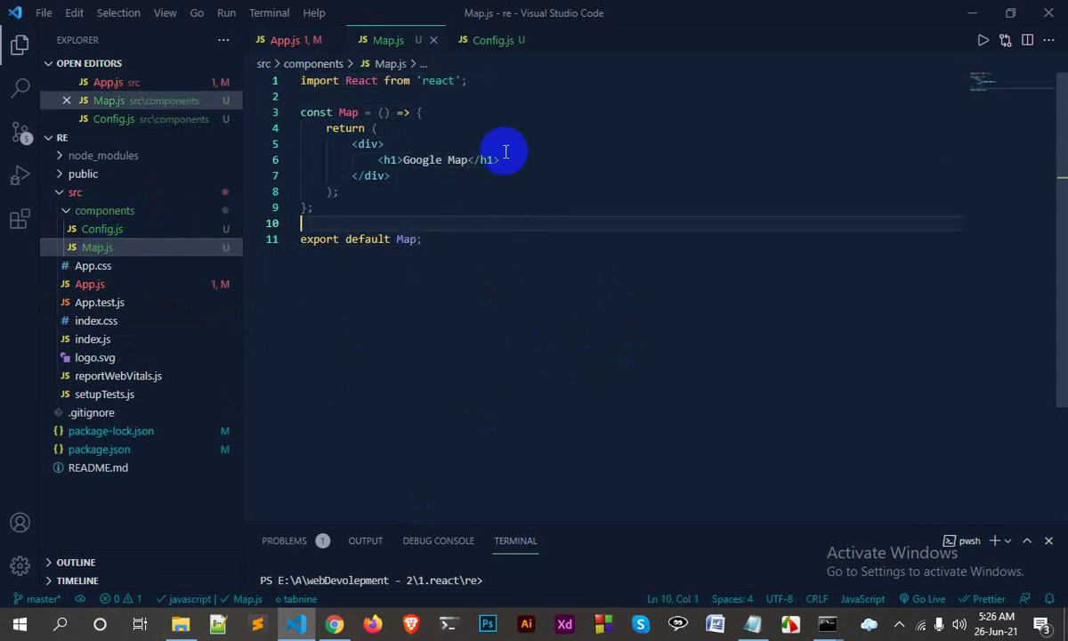
left_click(492, 42)
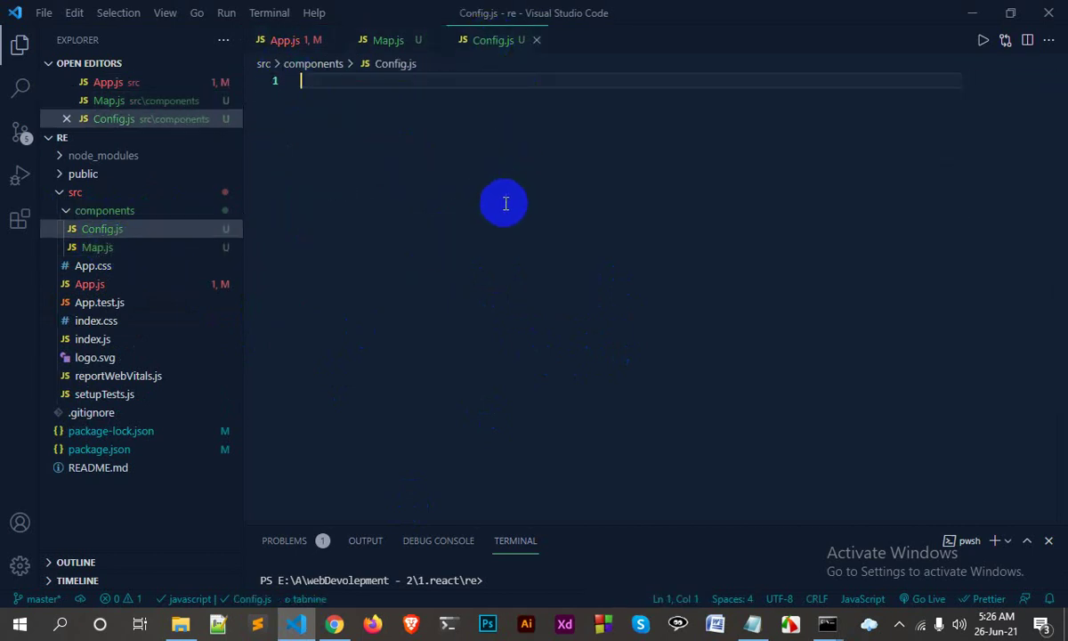
left_click(384, 40)
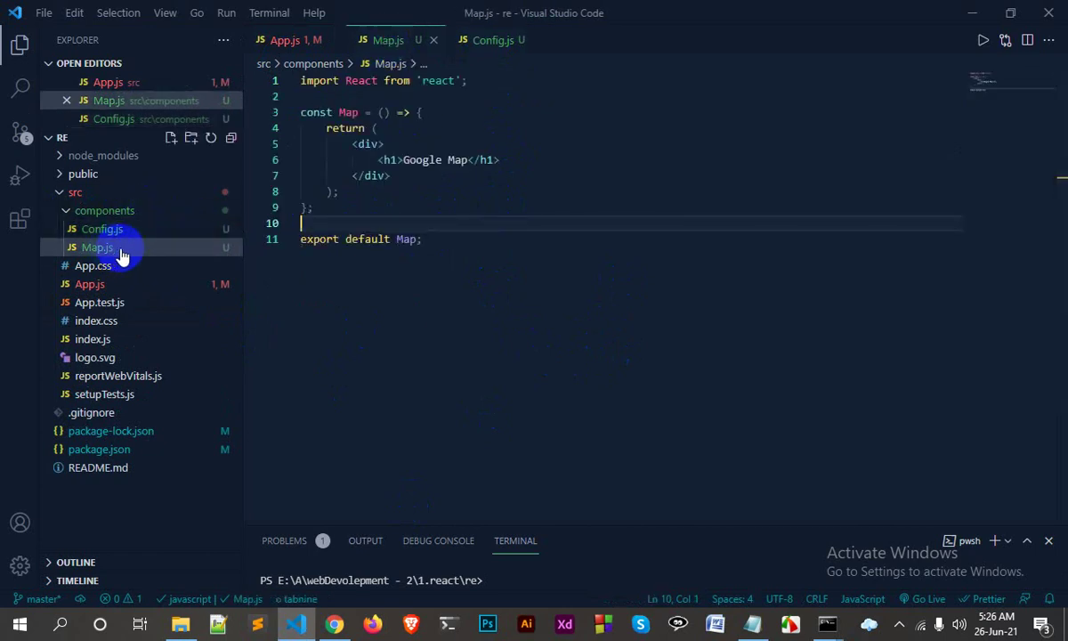
left_click(95, 231)
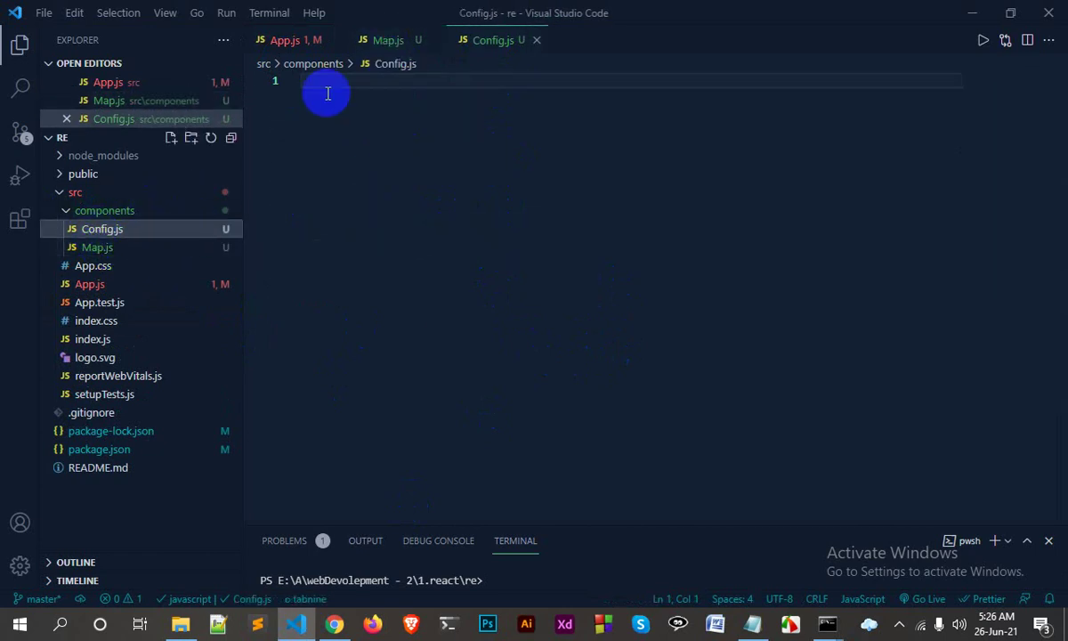
Check App.js's Map import and Map element, review Map.js again, then return to the browser.
left_click(283, 40)
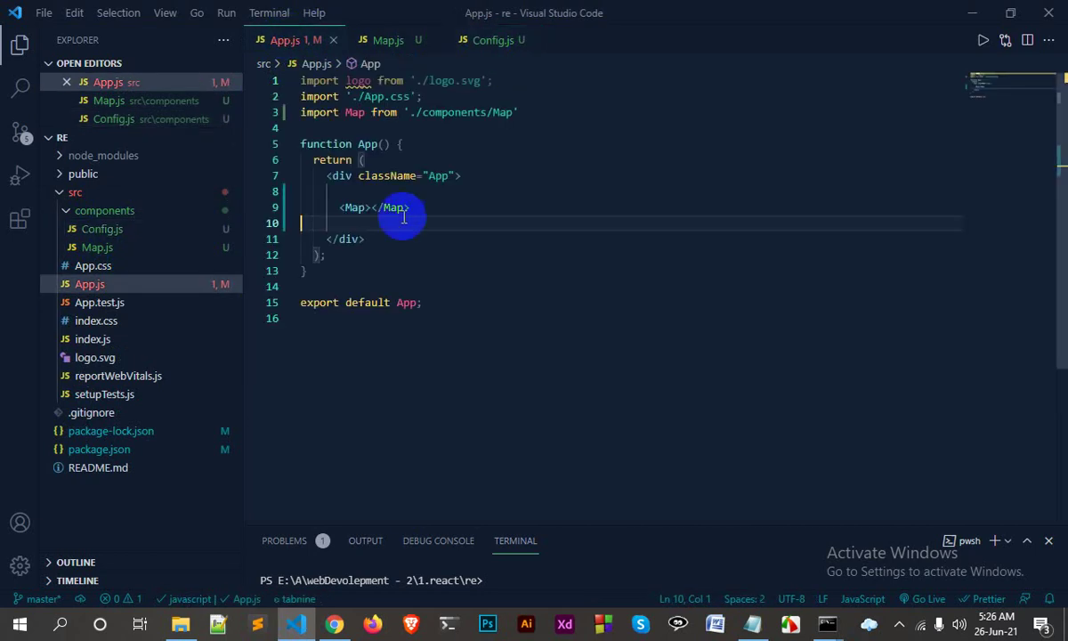
left_click_drag(519, 112, 296, 113)
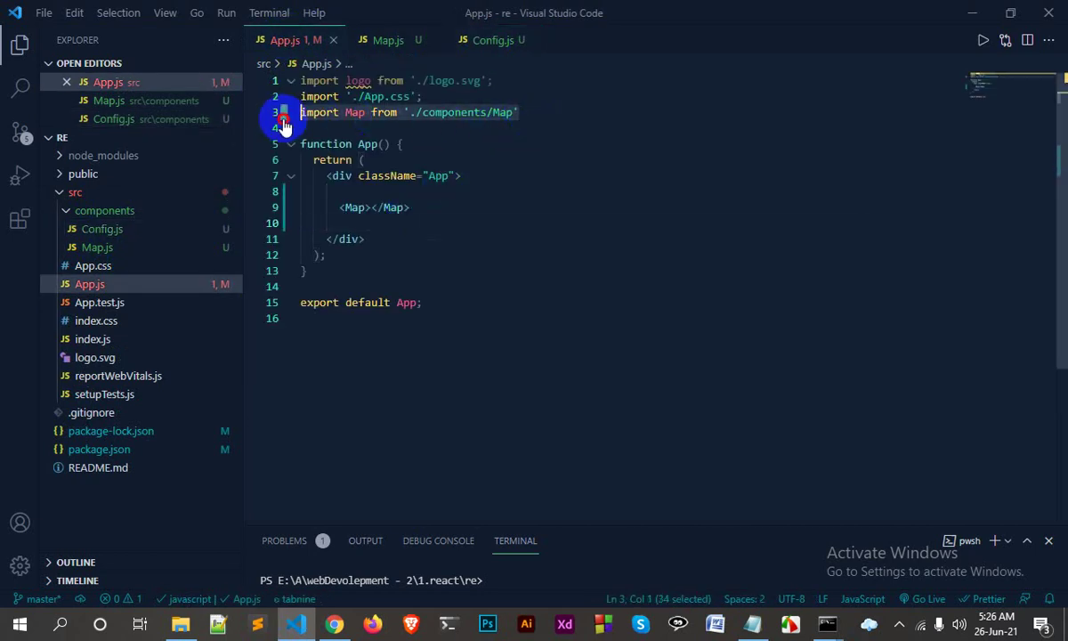
left_click_drag(411, 208, 350, 206)
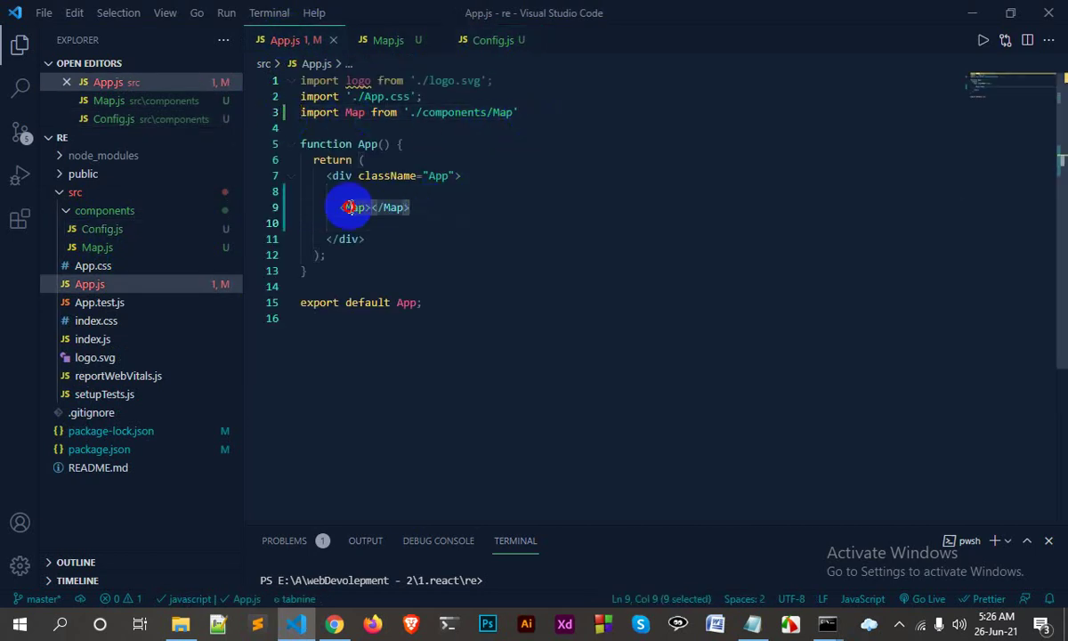
left_click(384, 41)
left_click(489, 41)
left_click(384, 40)
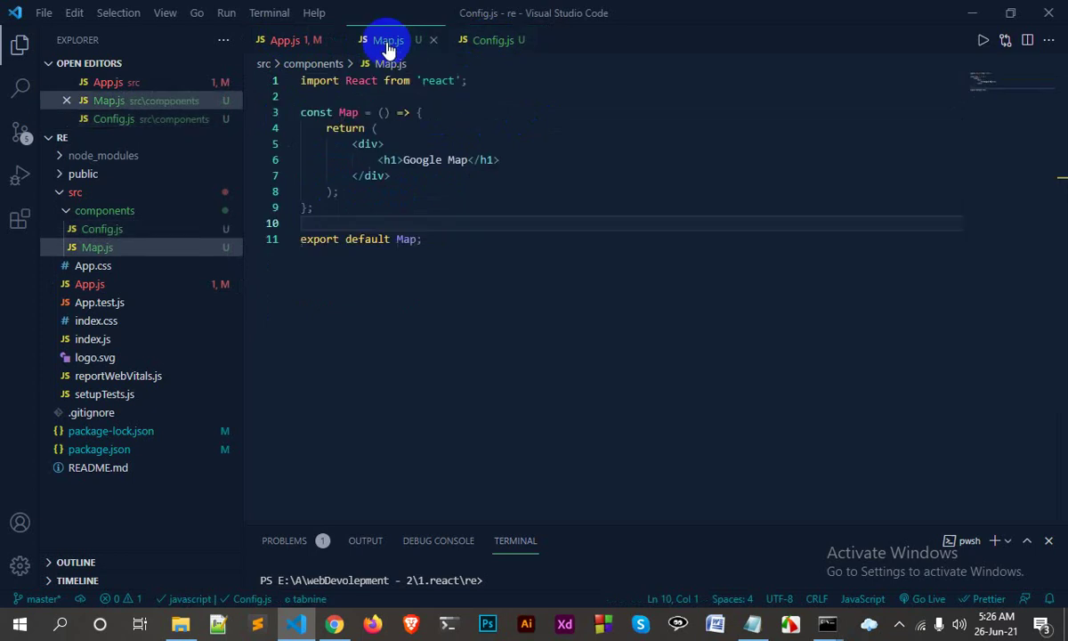
left_click_drag(434, 240, 297, 83)
left_click(474, 322)
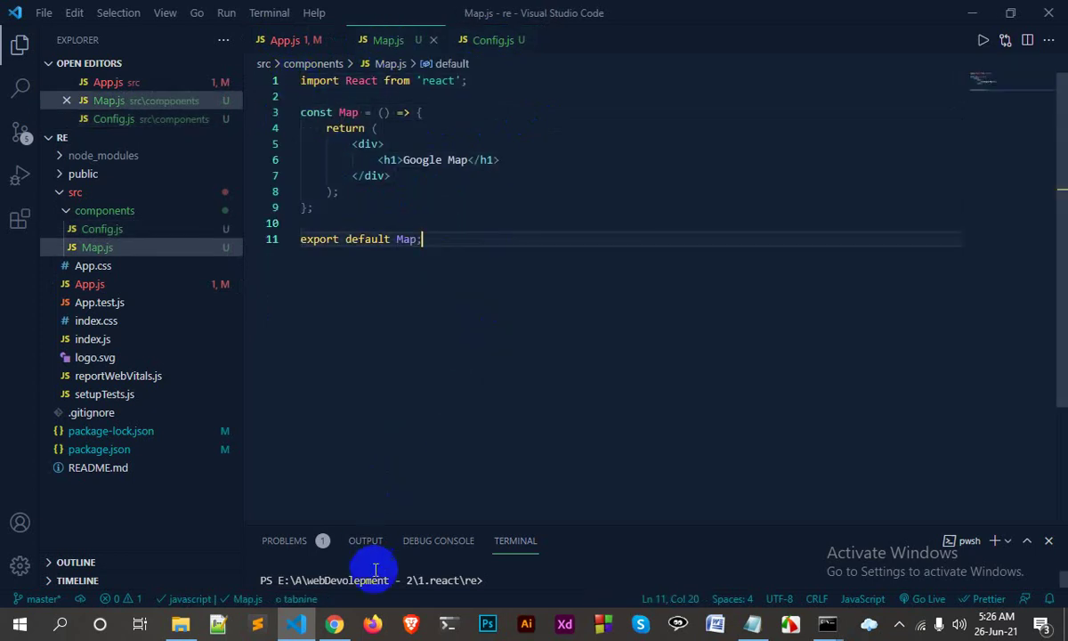
left_click(334, 623)
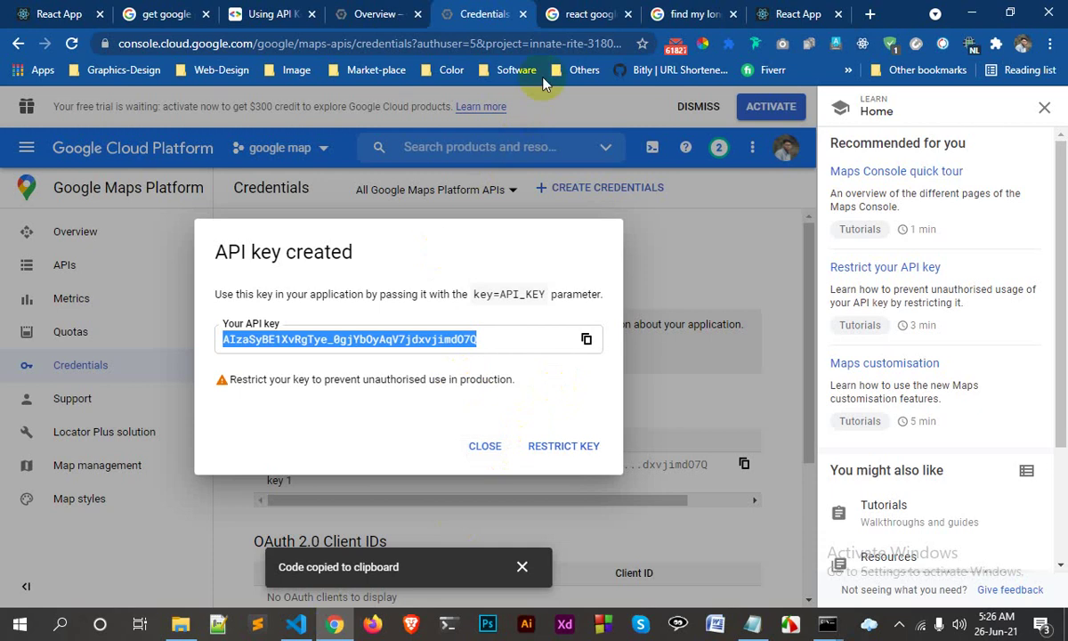
left_click(568, 16)
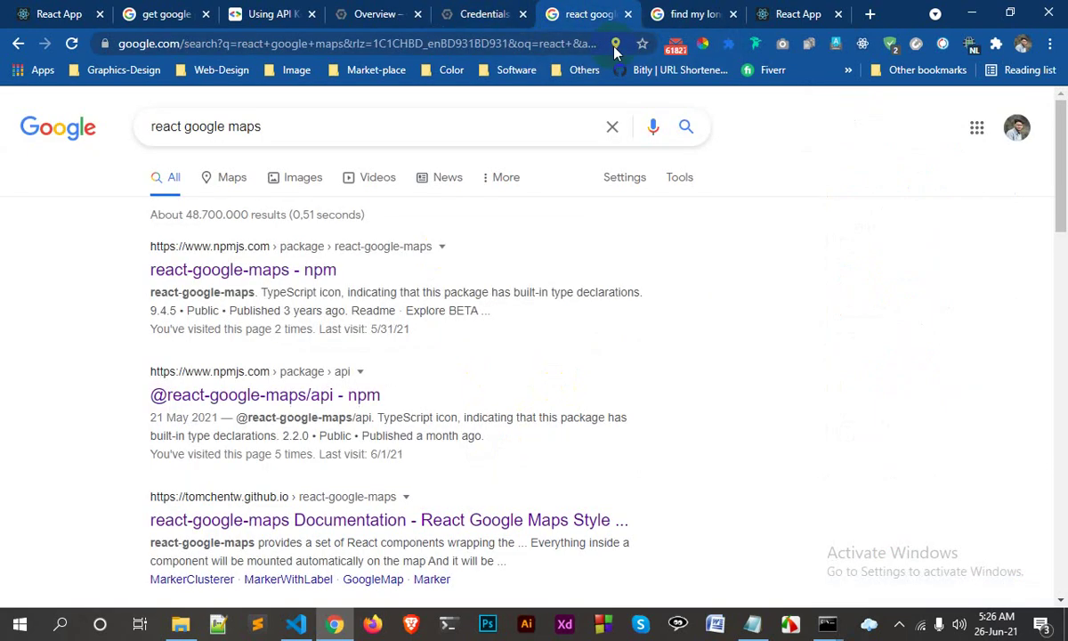
left_click_drag(259, 122, 145, 126)
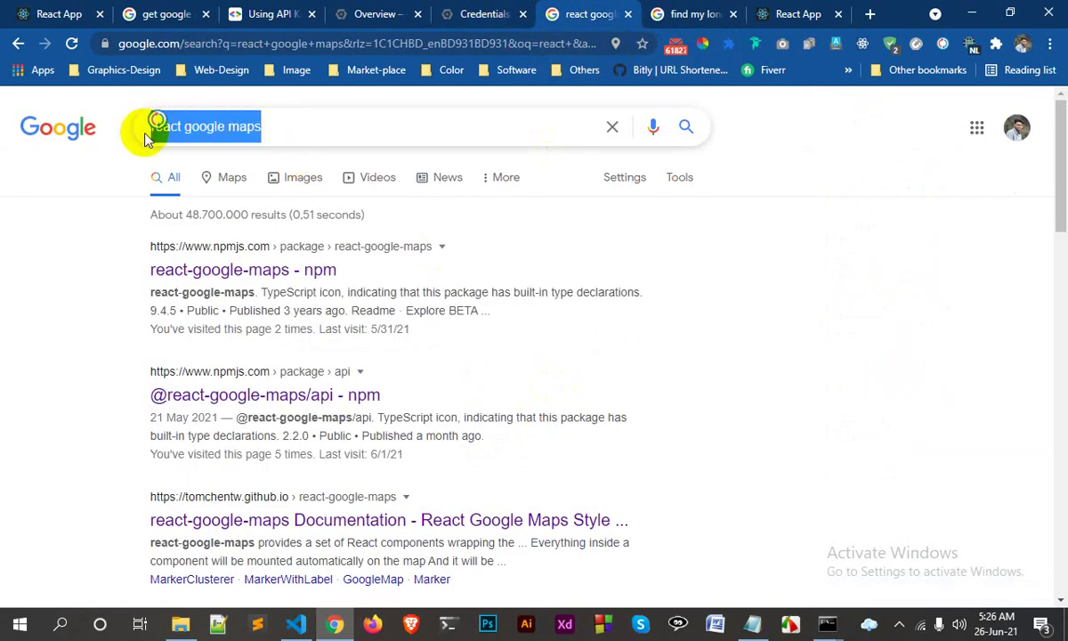
left_click(52, 292)
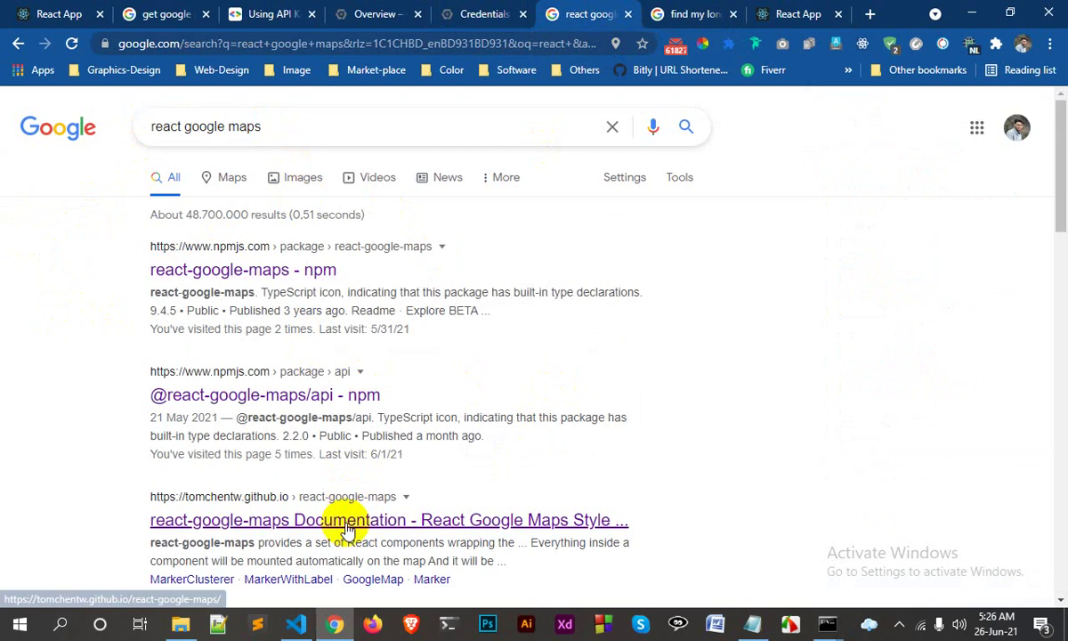
middle_click(278, 396)
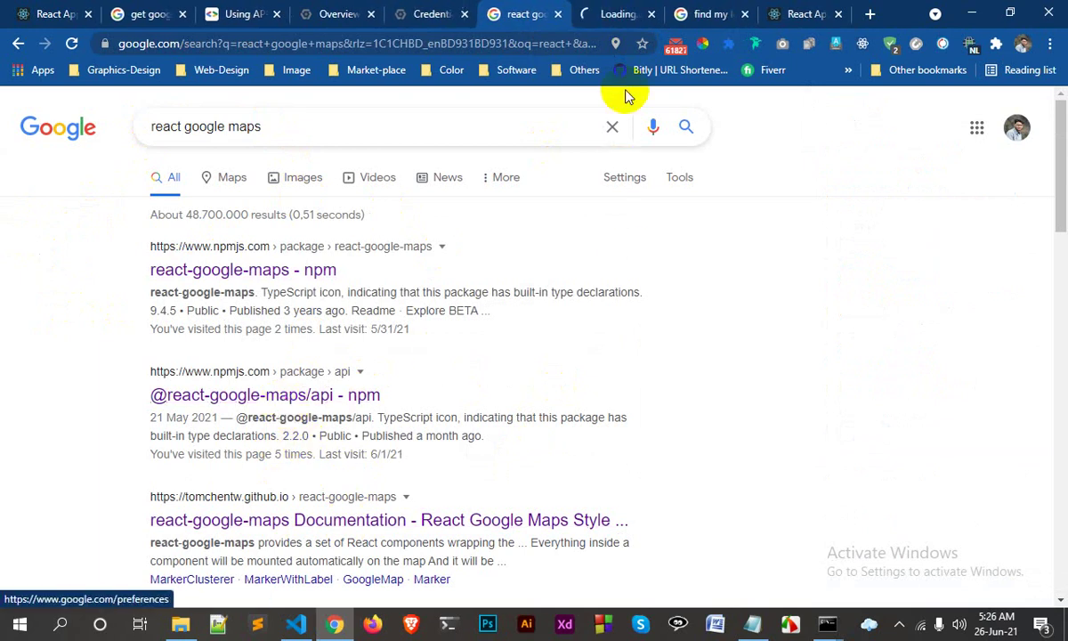
left_click(615, 13)
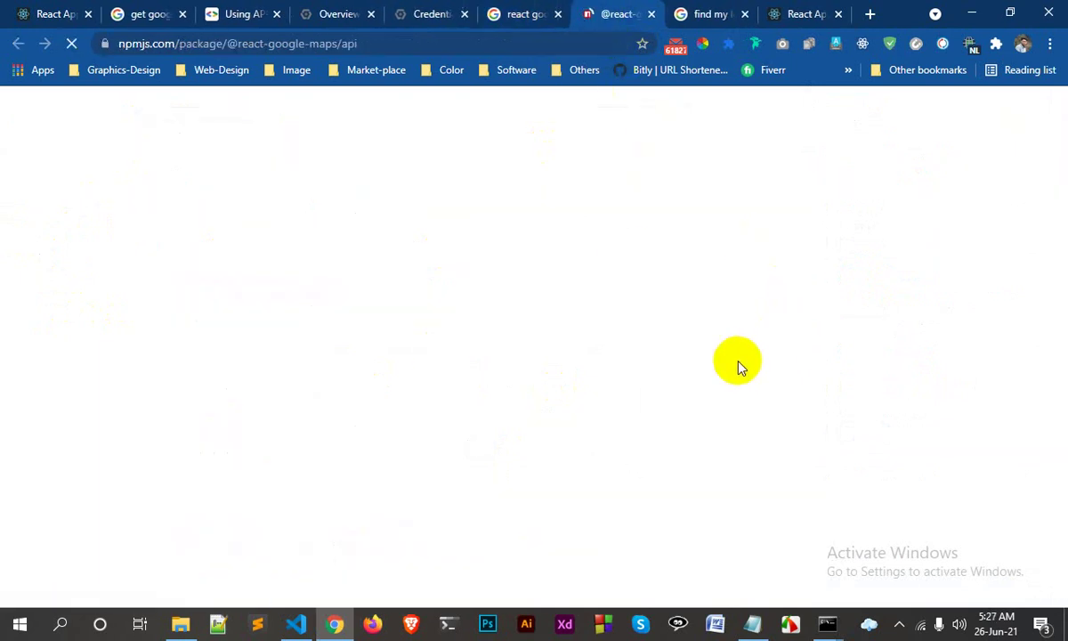
Follow the npm page's Homepage link to react-google-maps-api-docs.netlify.app.
scroll(534, 348, "down", 1)
scroll(536, 349, "down", 5)
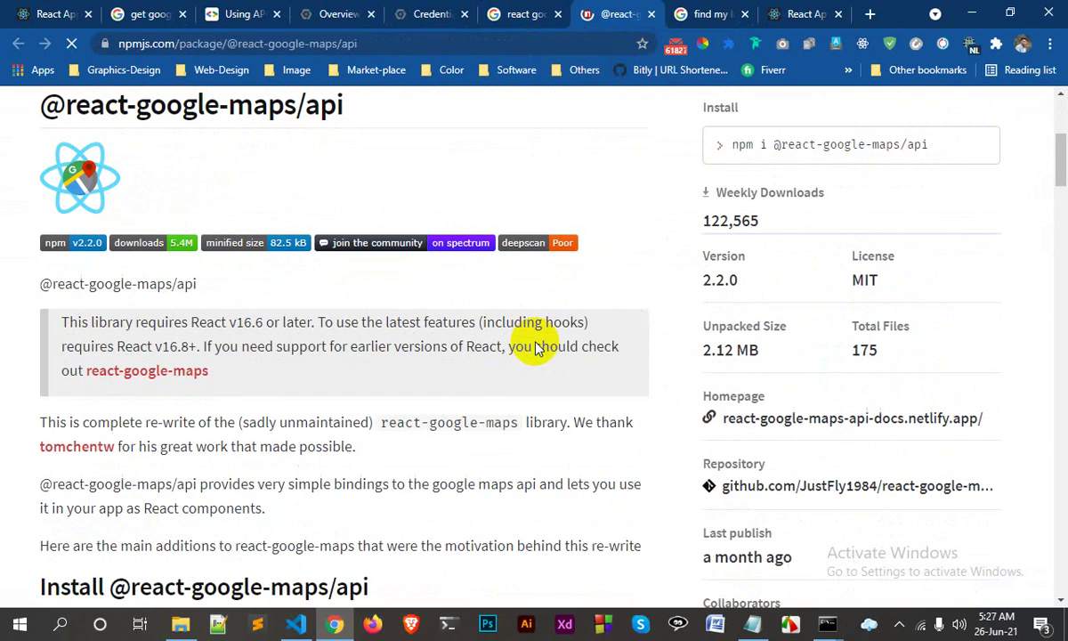
scroll(536, 349, "down", 3)
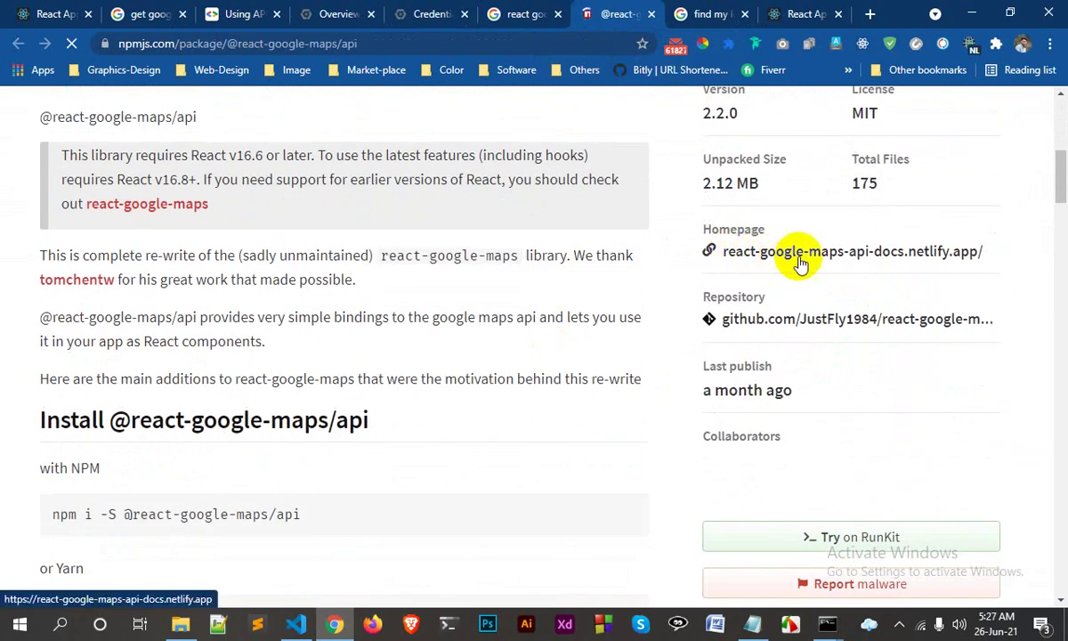
left_click(933, 258)
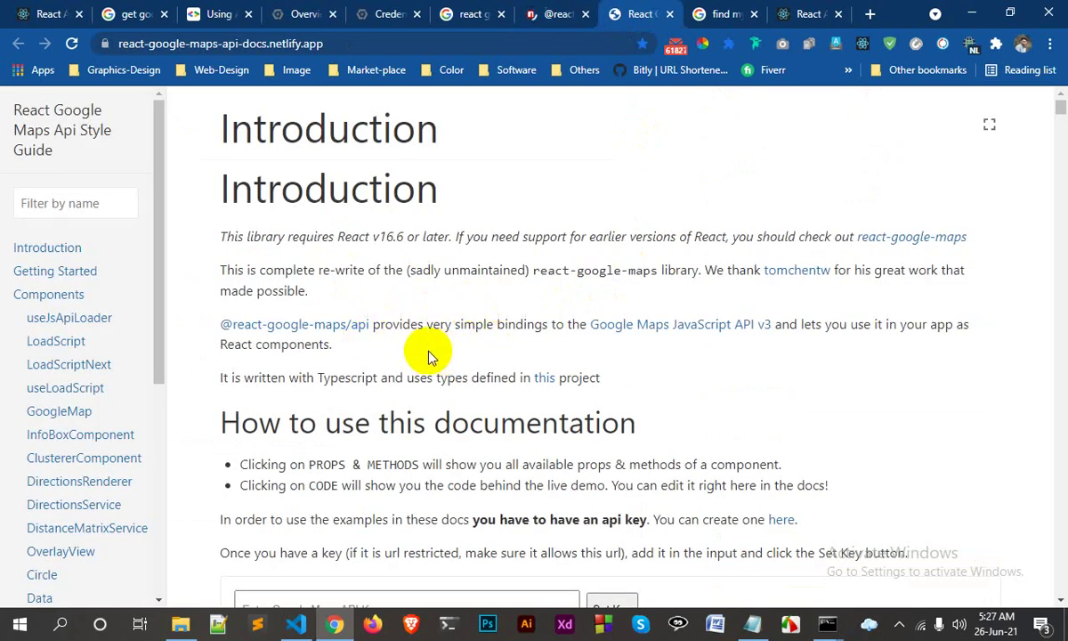
scroll(426, 354, "down", 1)
scroll(428, 354, "down", 2)
scroll(428, 348, "down", 3)
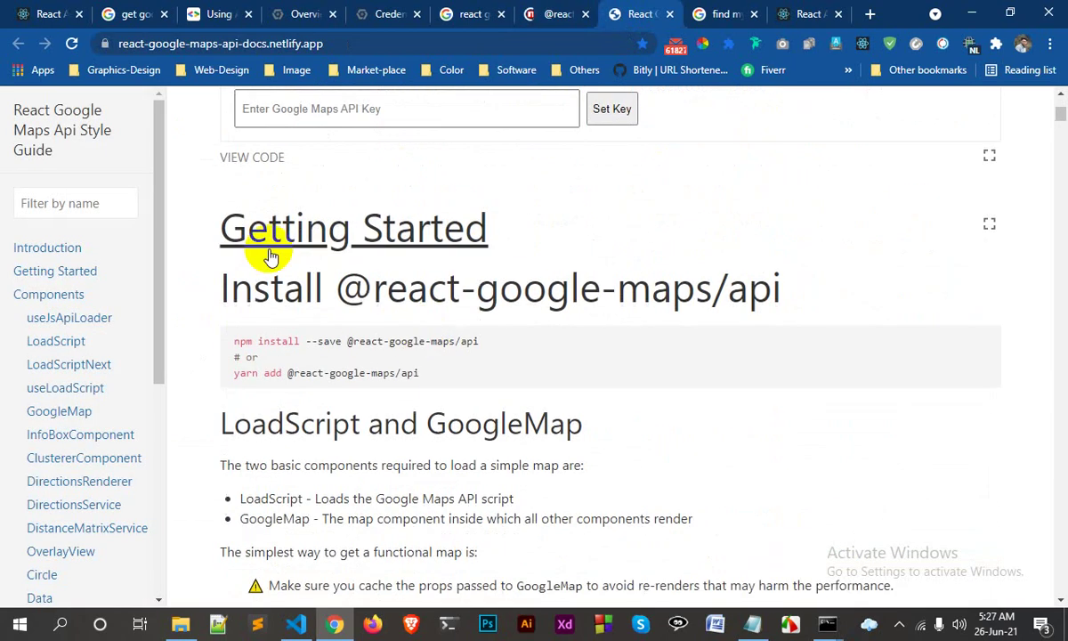
left_click_drag(233, 230, 218, 251)
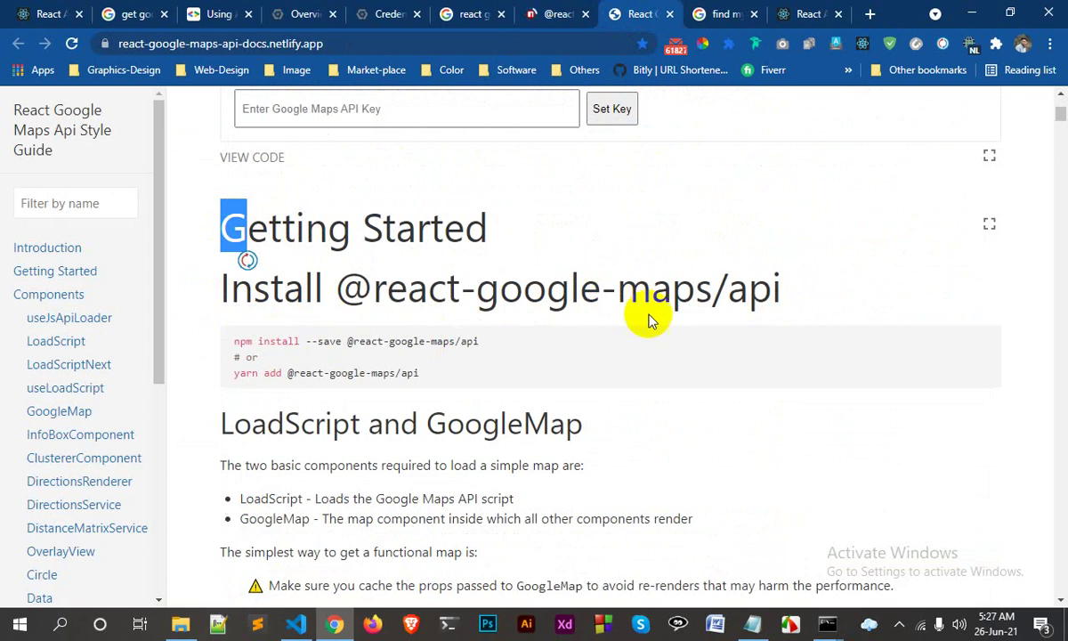
left_click(764, 283)
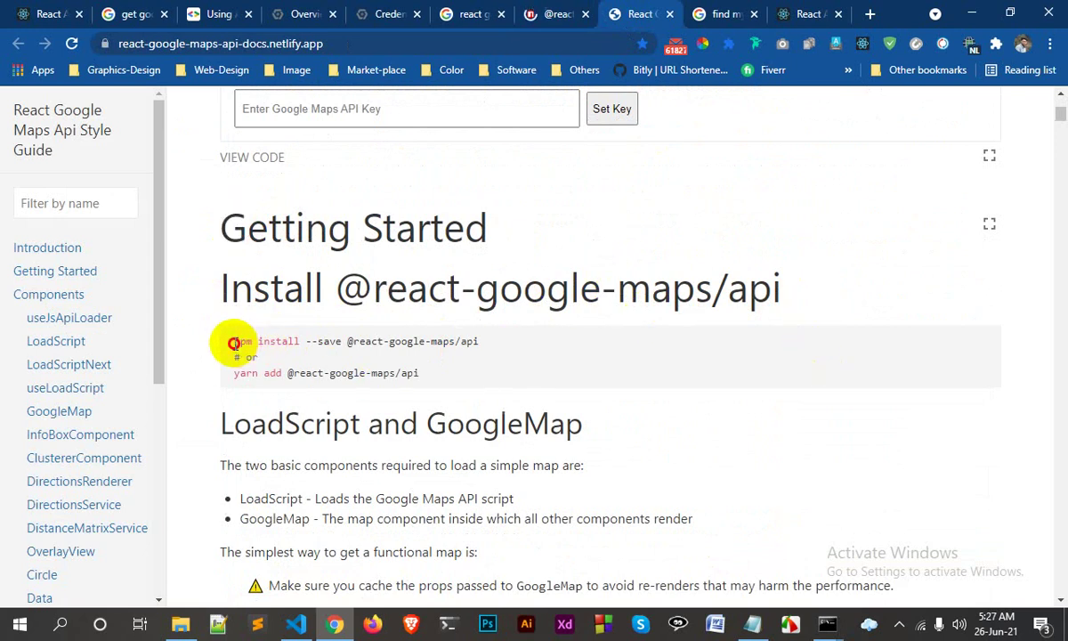
left_click_drag(234, 343, 476, 342)
key("ctrl+c")
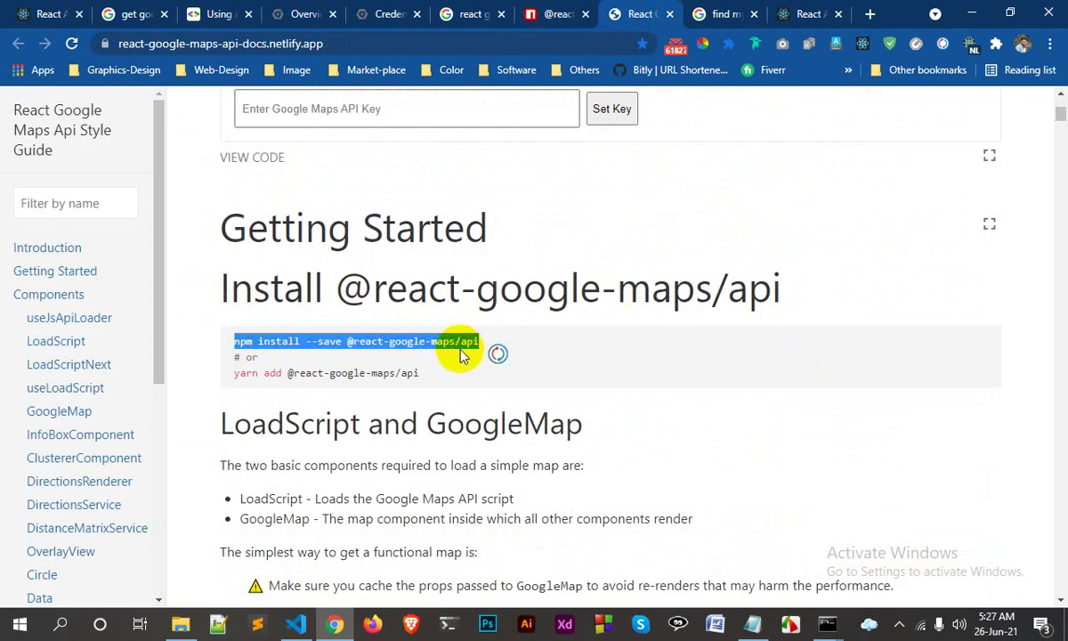
left_click(296, 626)
left_click(269, 12)
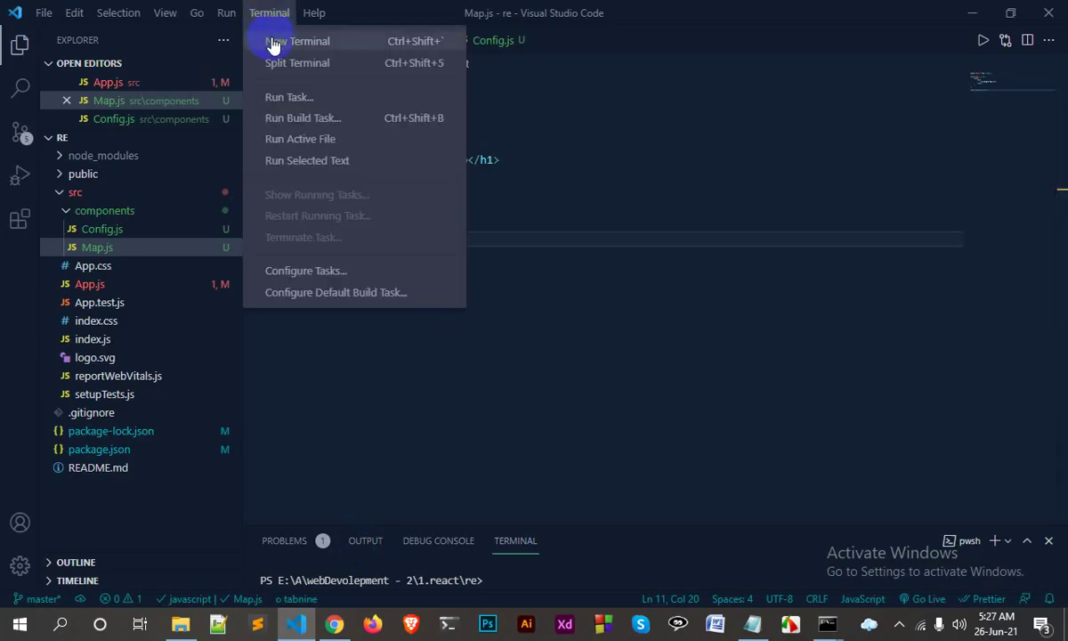
left_click(273, 41)
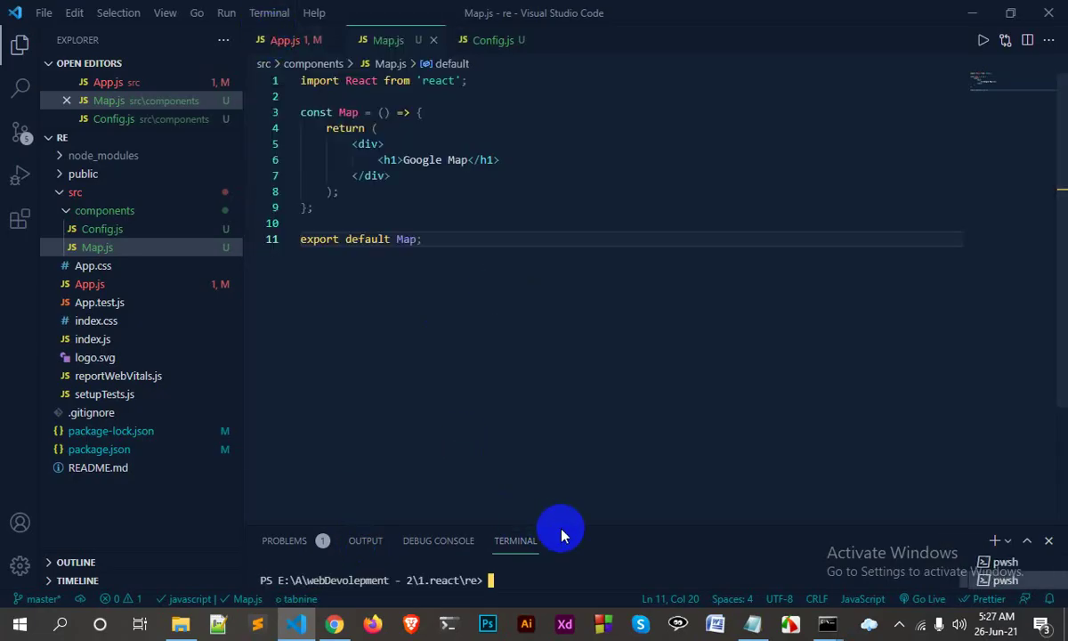
left_click_drag(561, 527, 556, 336)
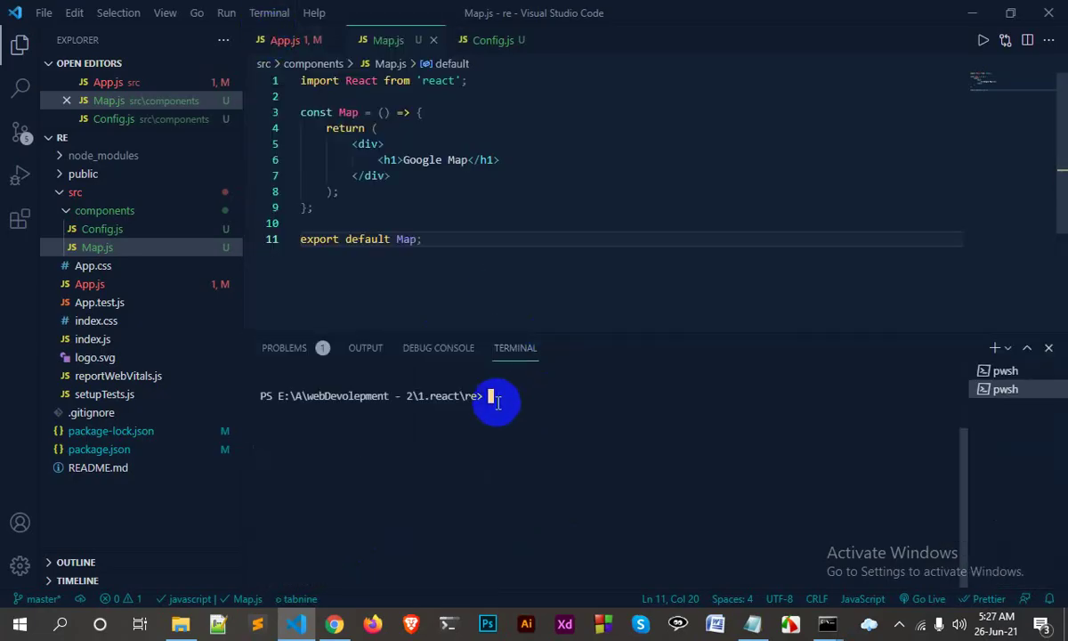
key("ctrl+v")
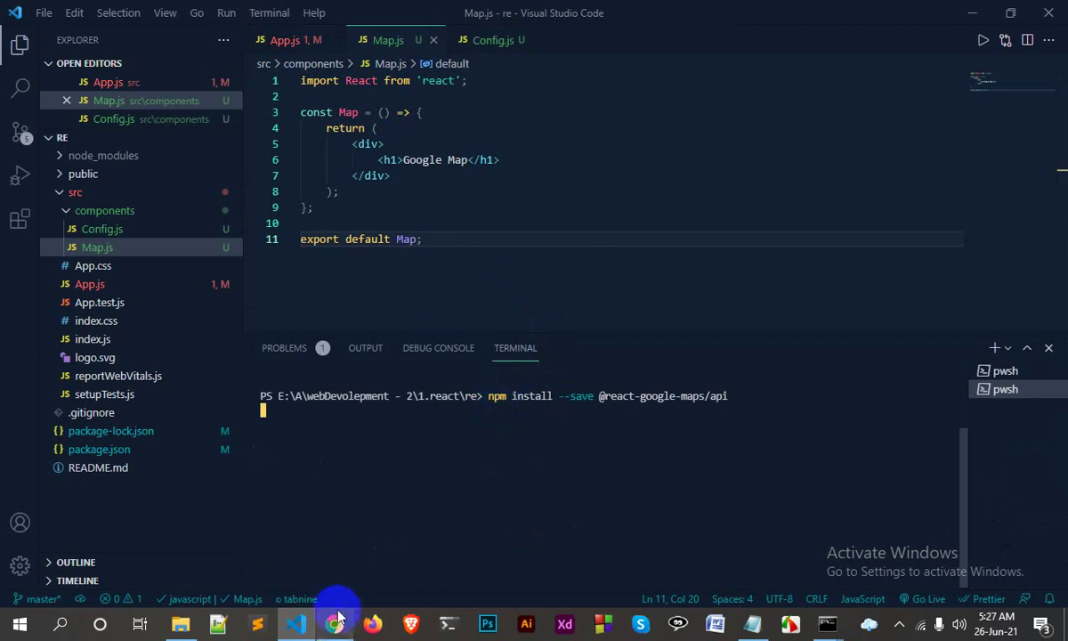
left_click(335, 626)
Scroll through the LoadScript and GoogleMap docs to find the functional component example.
scroll(542, 399, "down", 3)
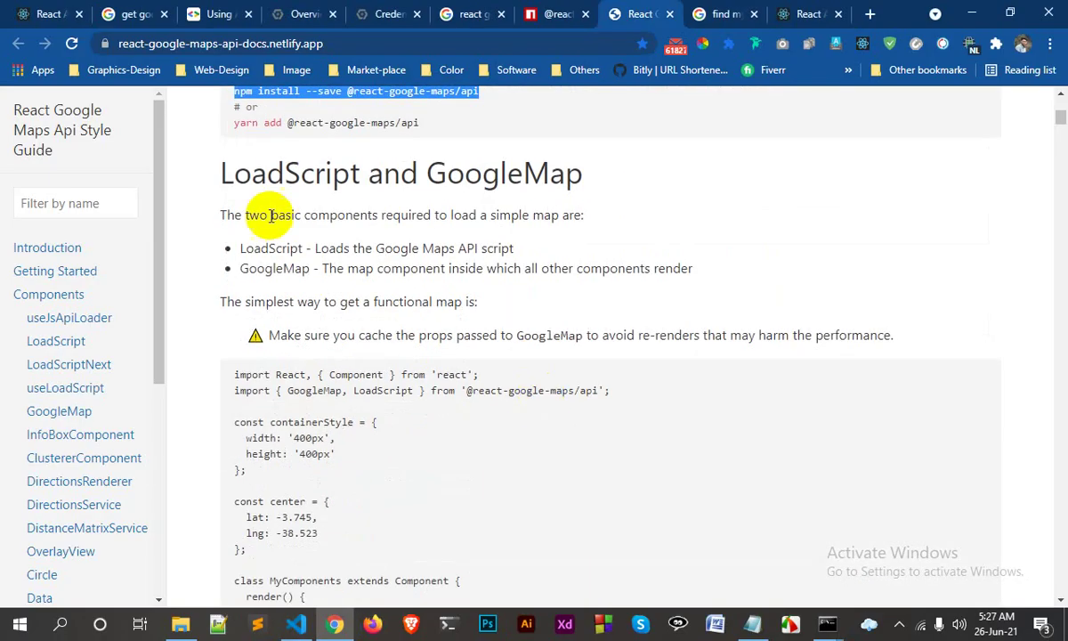
left_click_drag(217, 174, 575, 180)
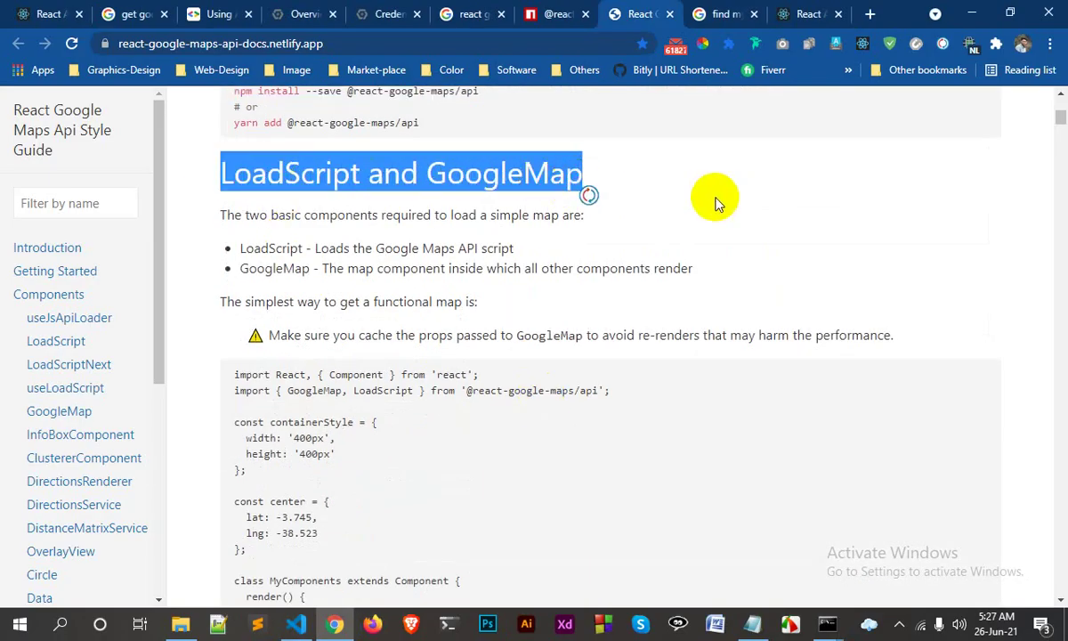
scroll(685, 231, "down", 2)
mouse_move(222, 208)
left_mouse_down()
mouse_move(355, 414)
mouse_move(440, 500)
left_mouse_up()
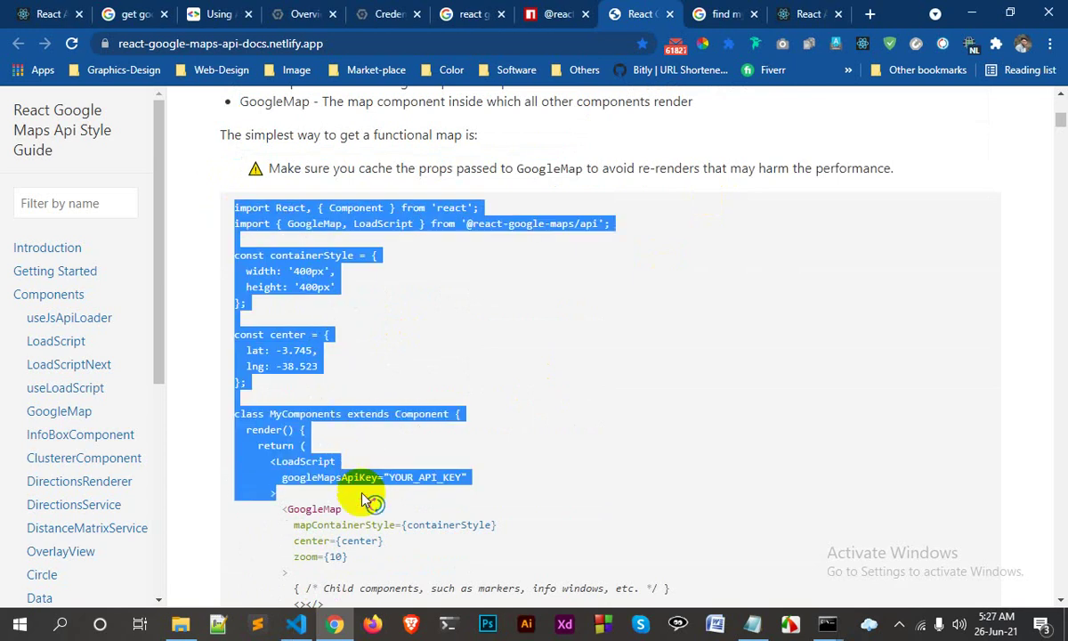
scroll(572, 441, "down", 2)
left_click(583, 327)
left_click_drag(237, 256, 328, 262)
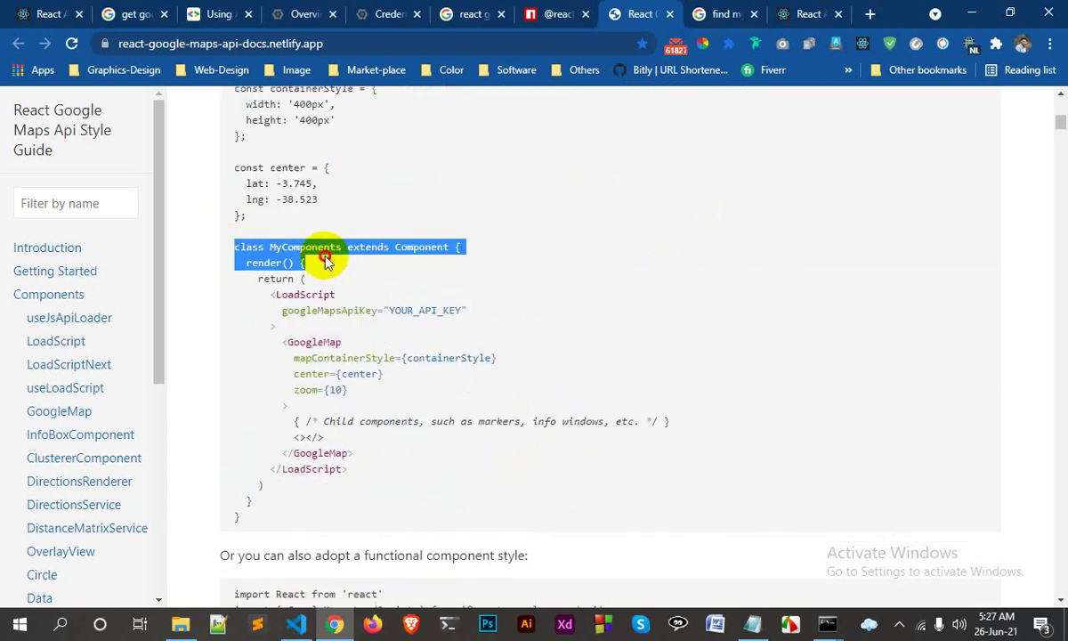
scroll(427, 314, "down", 4)
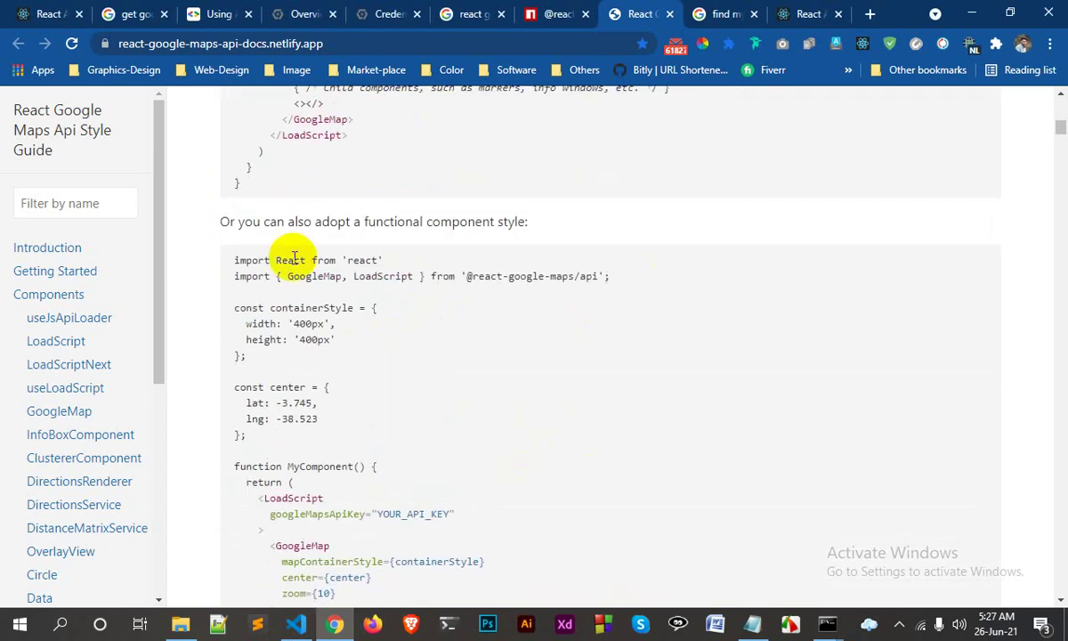
left_click_drag(222, 222, 485, 253)
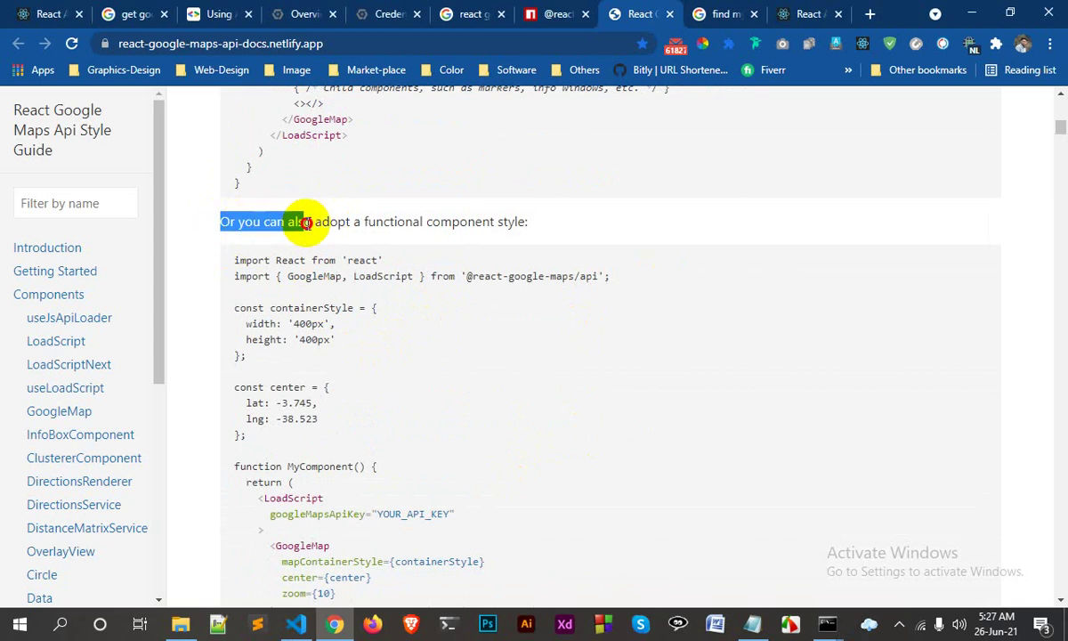
left_click(562, 232)
Select and copy the whole functional component GoogleMap example code.
scroll(561, 232, "down", 1)
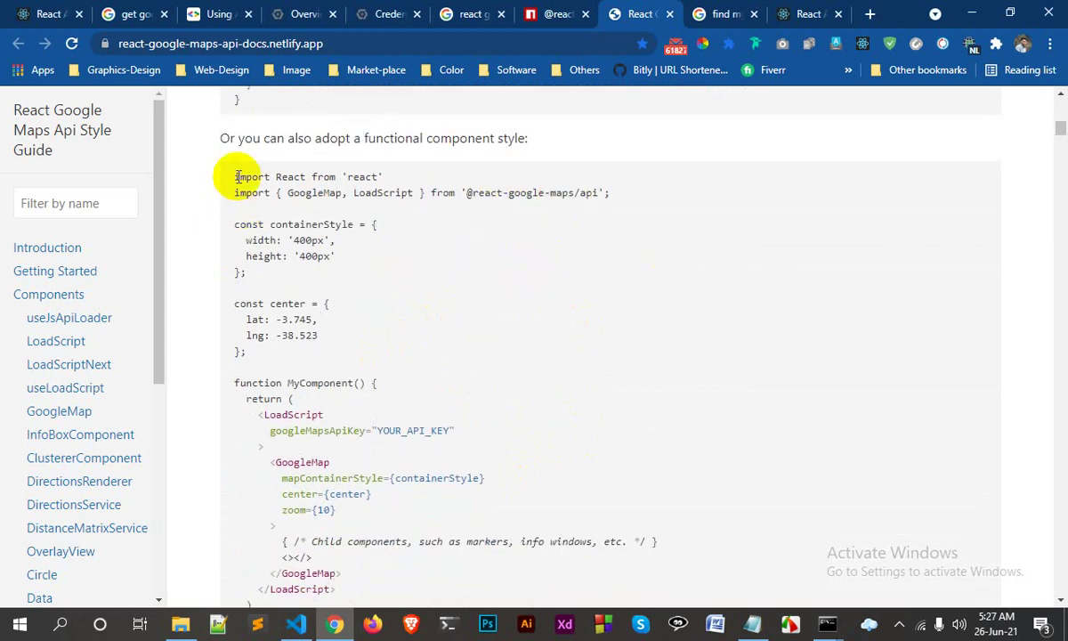
mouse_move(237, 176)
left_mouse_down()
mouse_move(372, 327)
mouse_move(488, 251)
left_mouse_up()
scroll(487, 251, "up", 4)
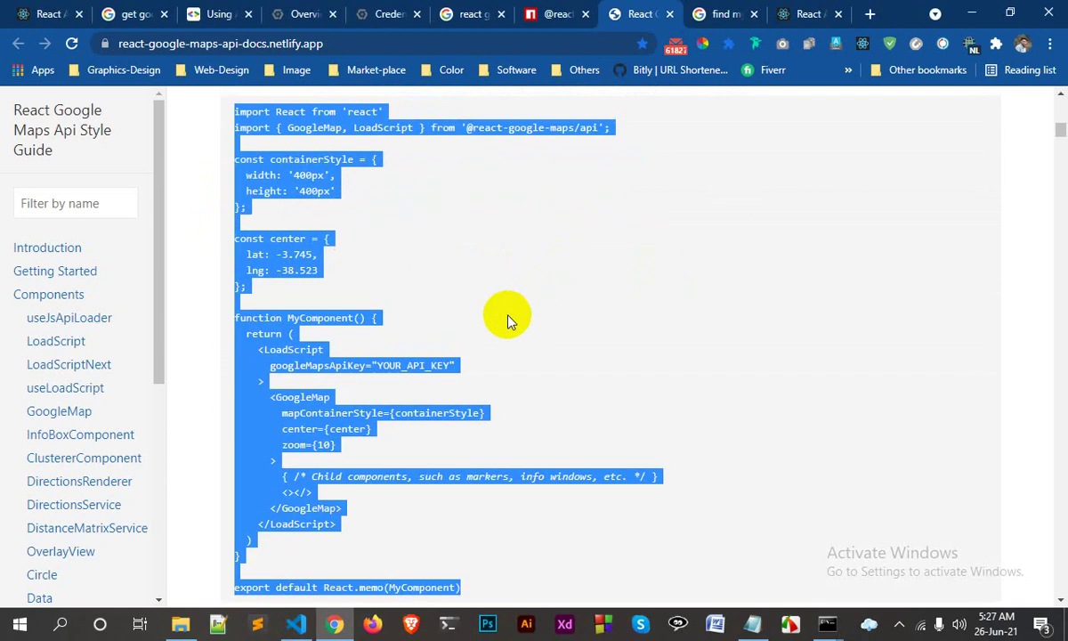
right_click(286, 189)
left_click(307, 186)
left_click(298, 624)
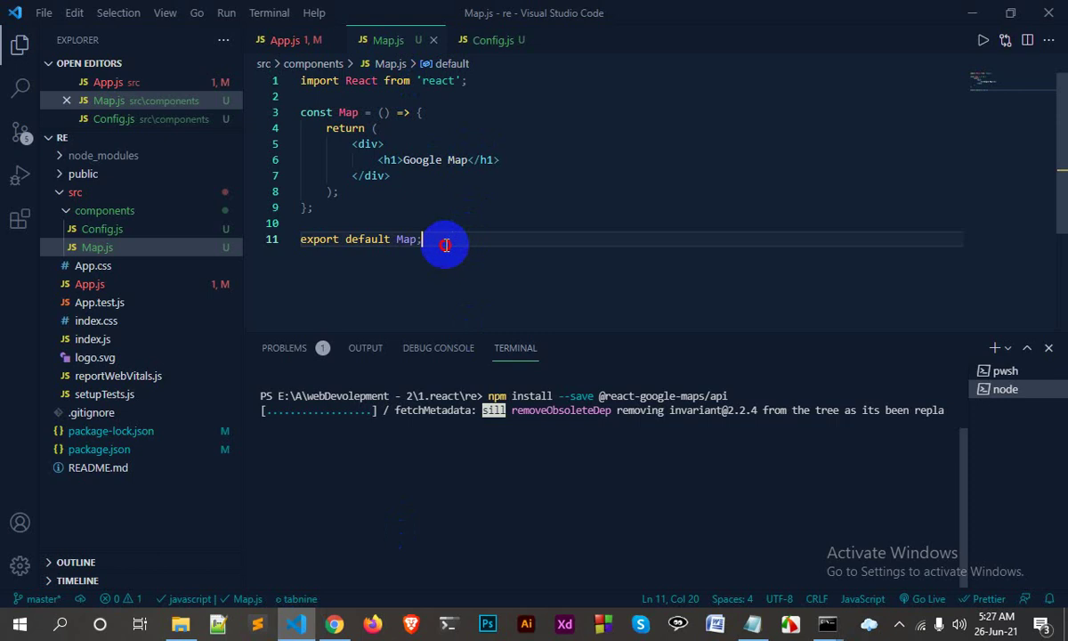
Replace all of Map.js with the copied GoogleMap example code.
key("ctrl+a")
key("ctrl+v")
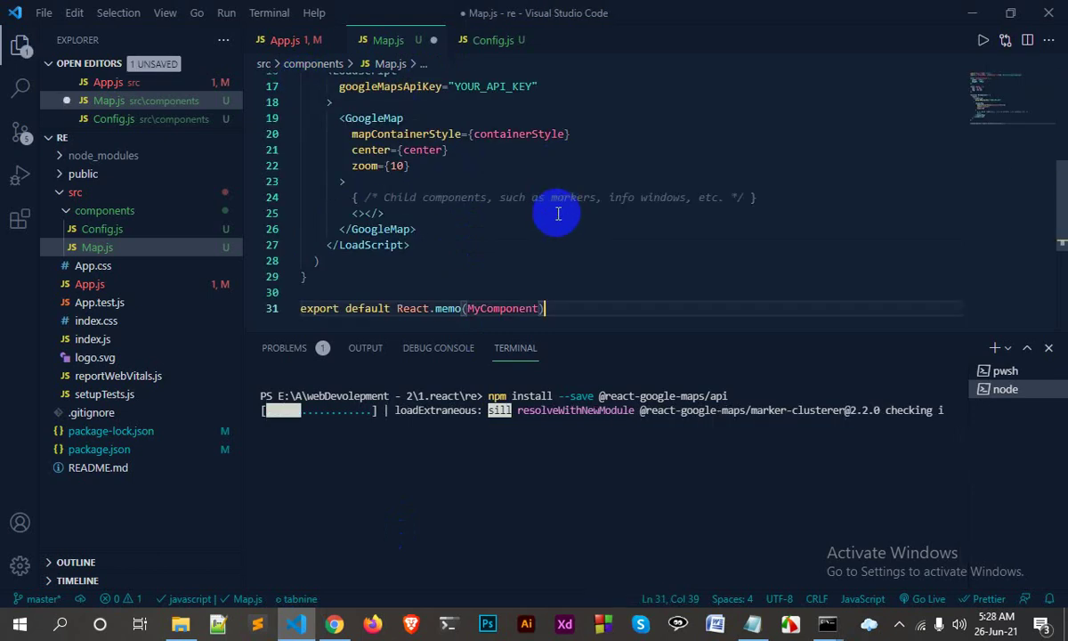
scroll(569, 221, "up", 5)
left_click(287, 43)
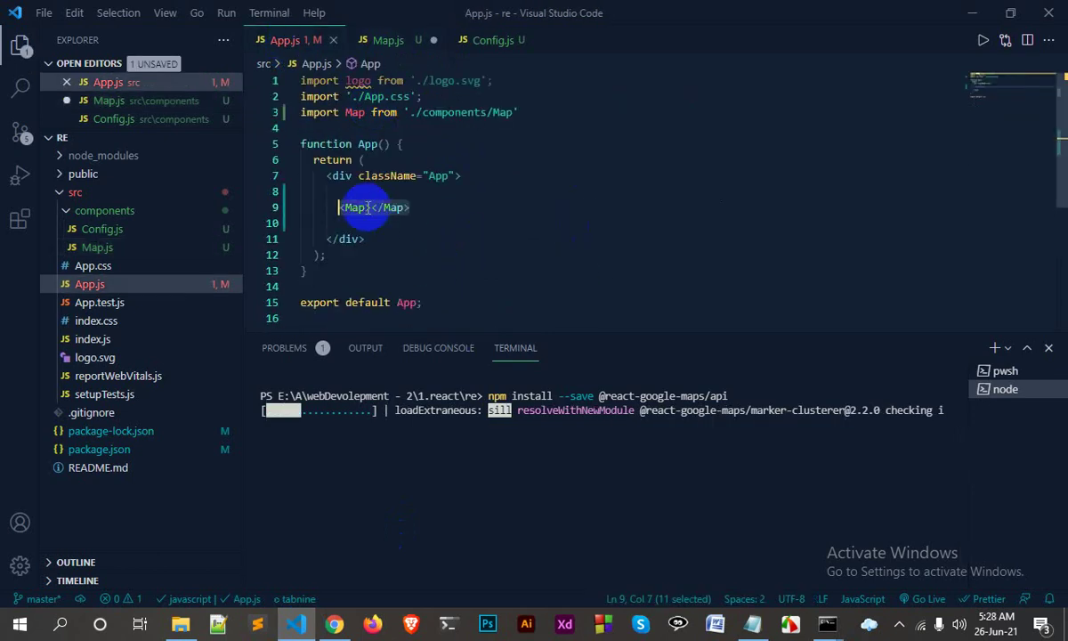
left_click(378, 40)
scroll(598, 225, "down", 2)
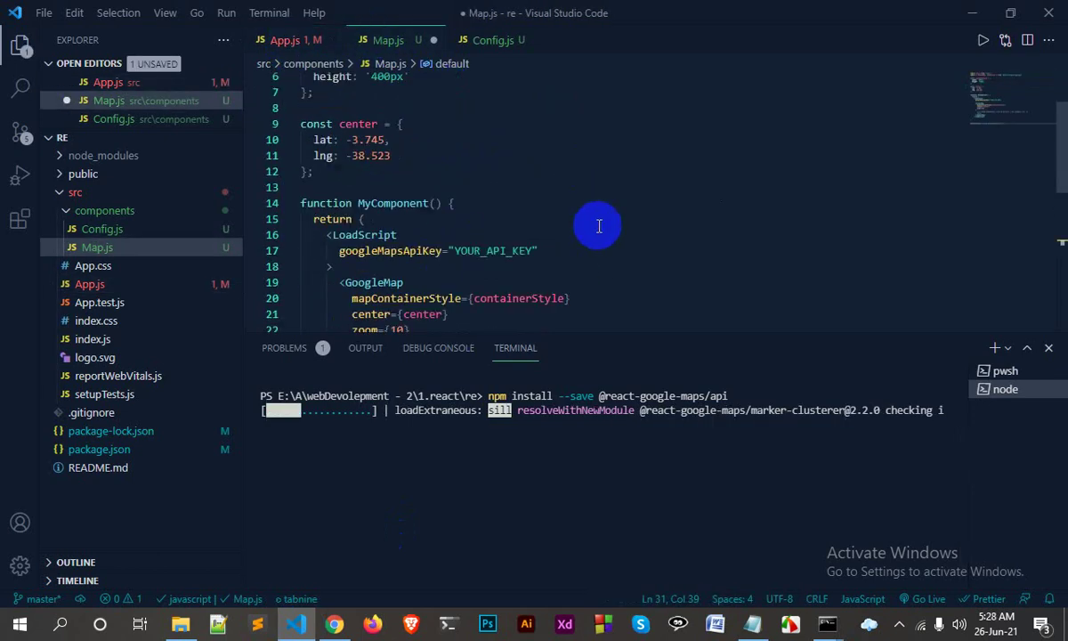
left_click(628, 329)
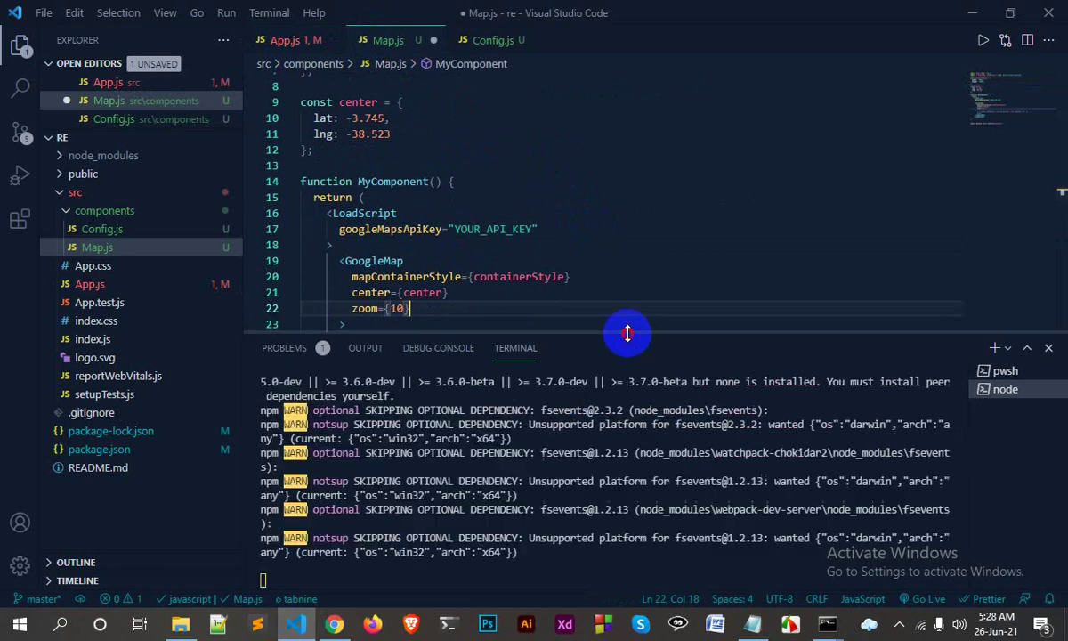
left_click_drag(625, 335, 638, 496)
scroll(655, 396, "up", 2)
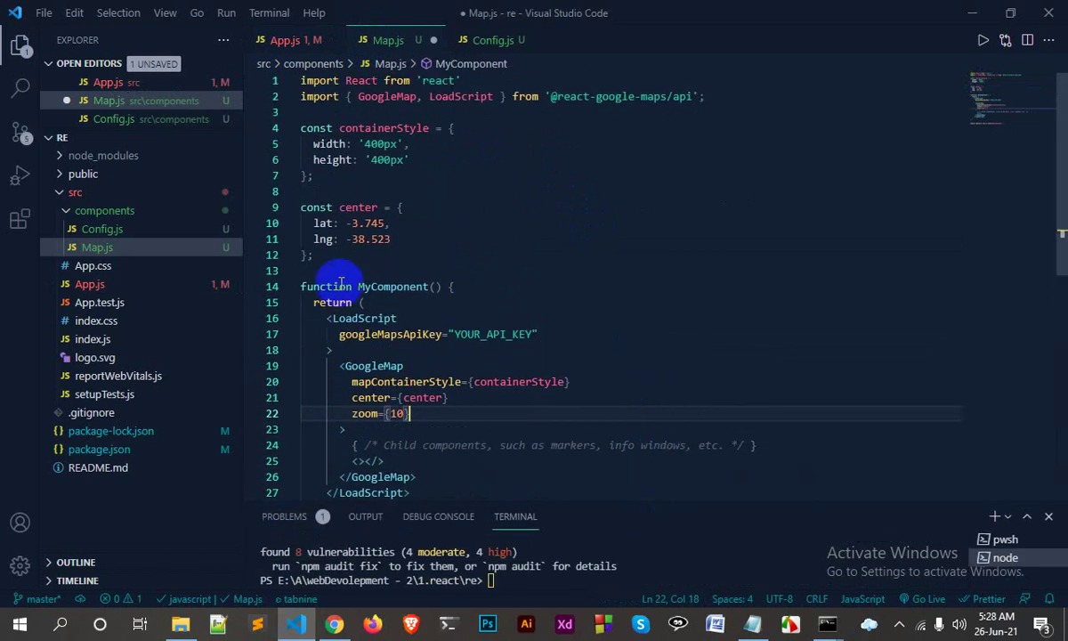
Rename MyComponent to Map in the function declaration and the React.memo export.
double_click(392, 286)
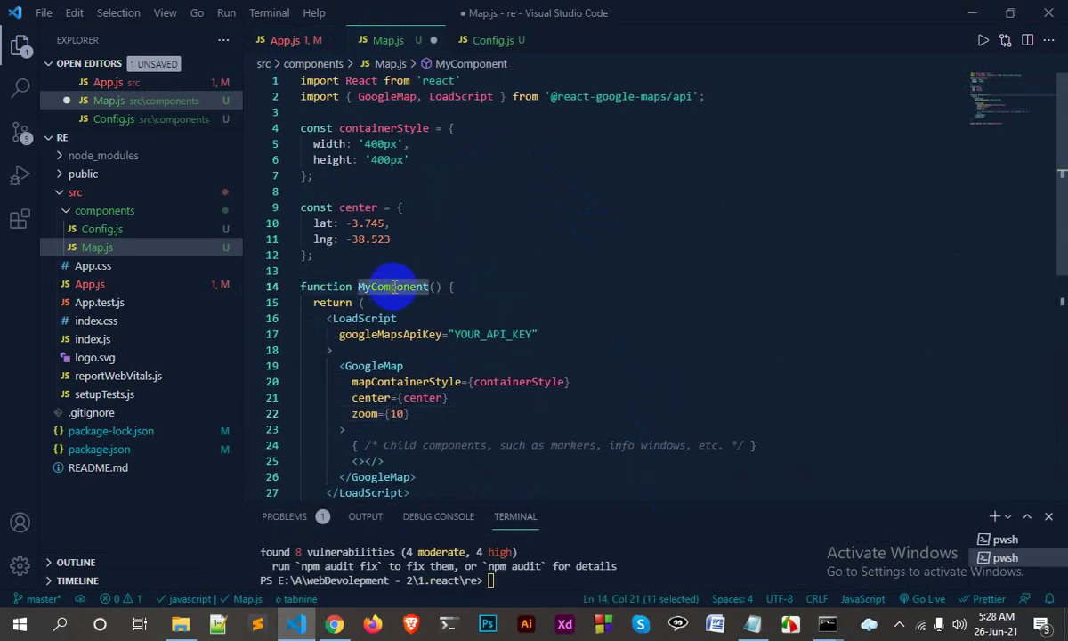
type("Map")
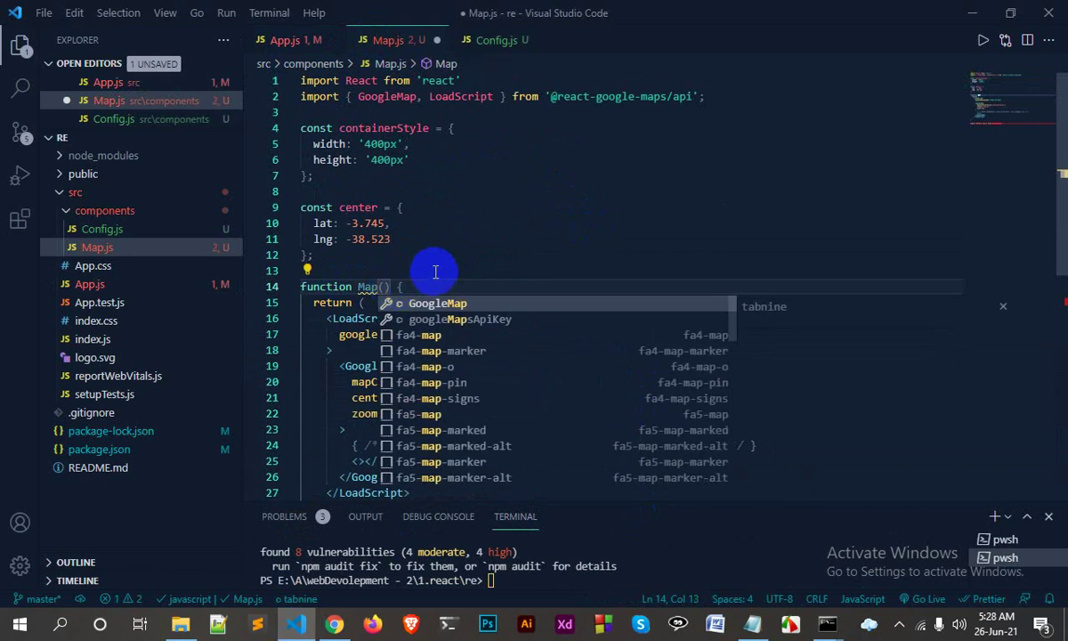
scroll(603, 342, "down", 2)
left_click(514, 485)
scroll(546, 320, "down", 5)
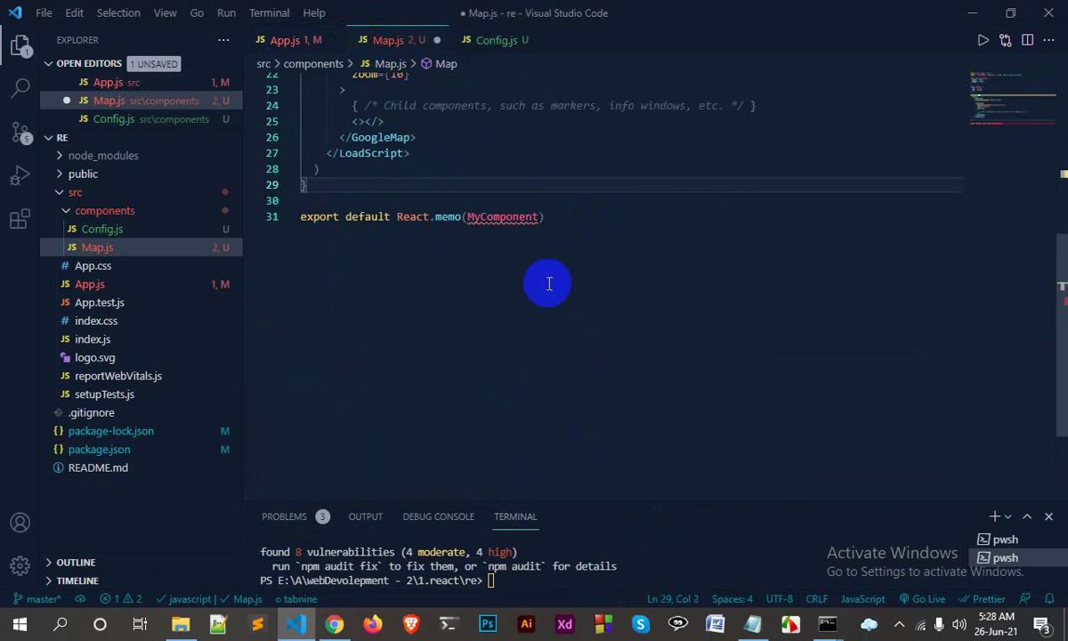
double_click(502, 216)
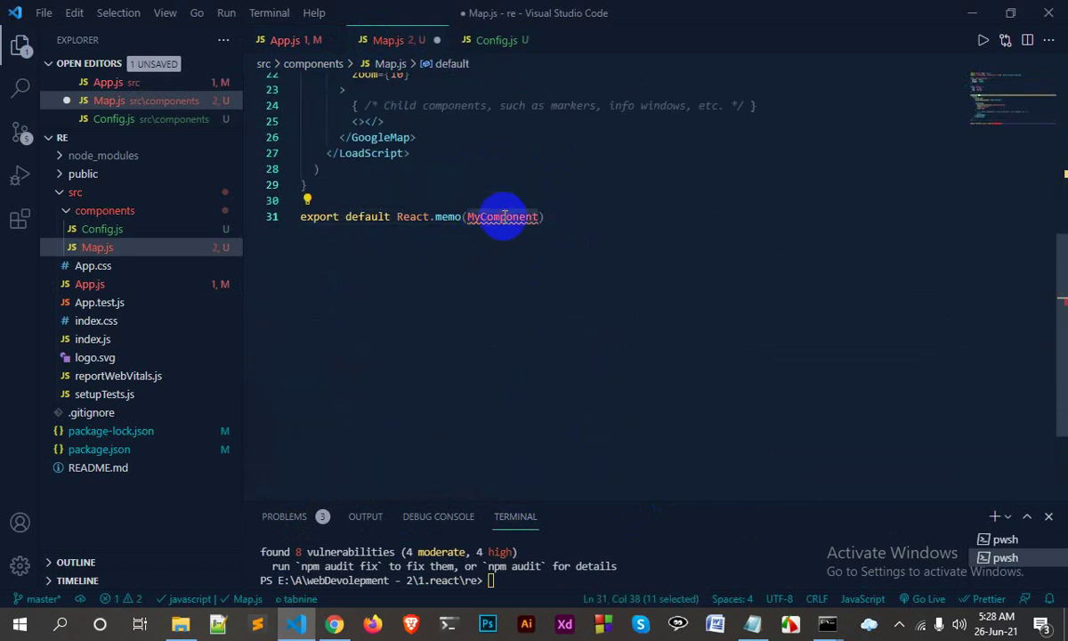
key("BackSpace")
type("Map")
scroll(472, 239, "up", 3)
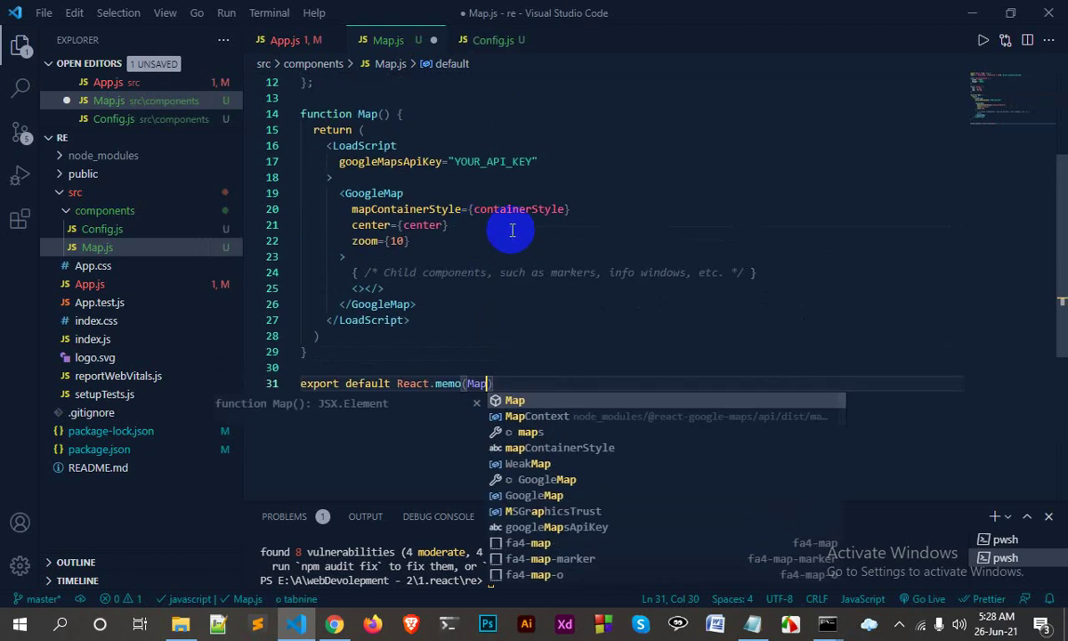
scroll(508, 225, "up", 3)
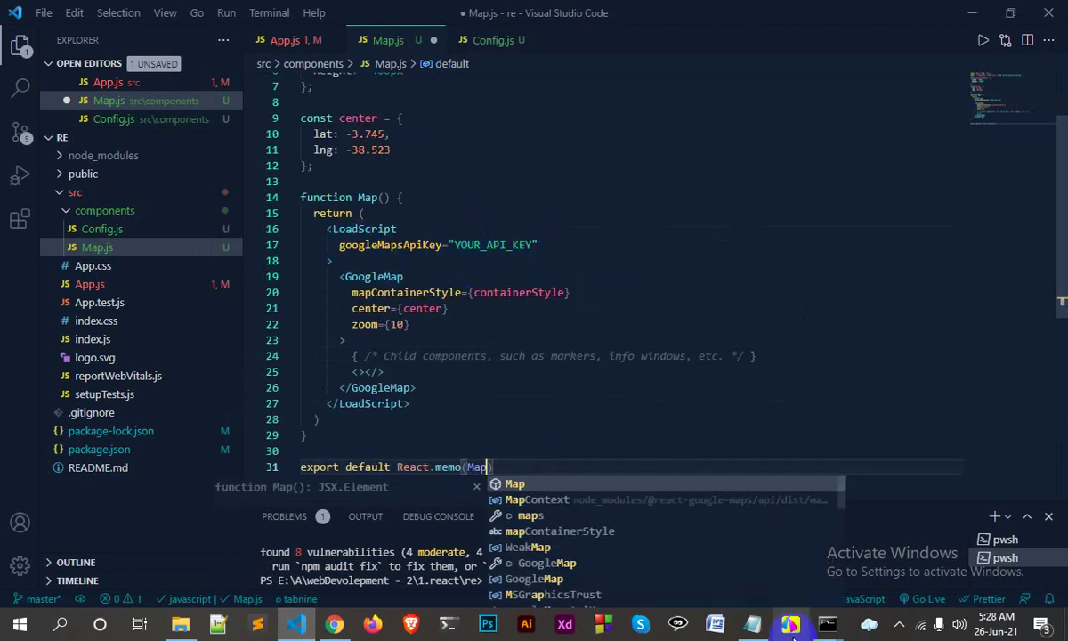
Copy the API key from Notepad and paste it over YOUR_API_KEY in Map.js.
left_click(752, 623)
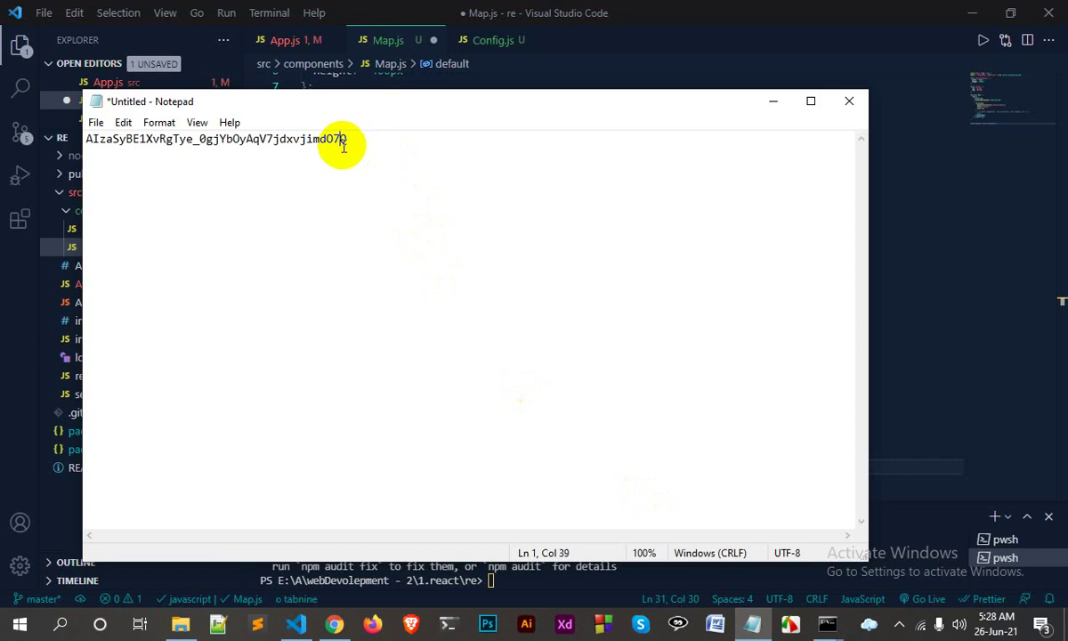
double_click(344, 140)
left_click(298, 622)
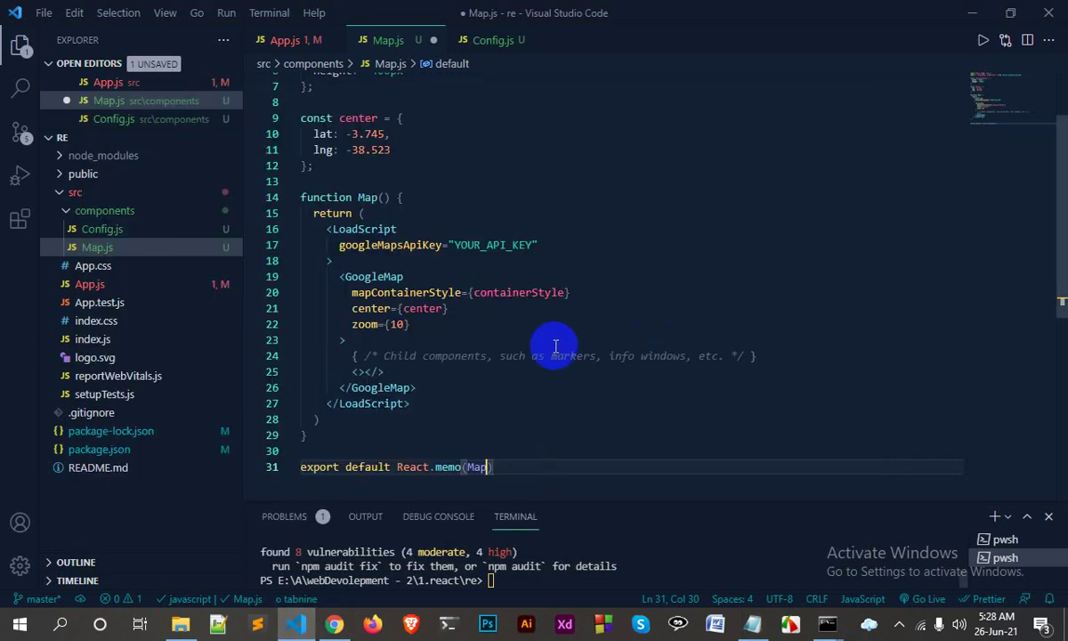
left_click_drag(457, 245, 519, 247)
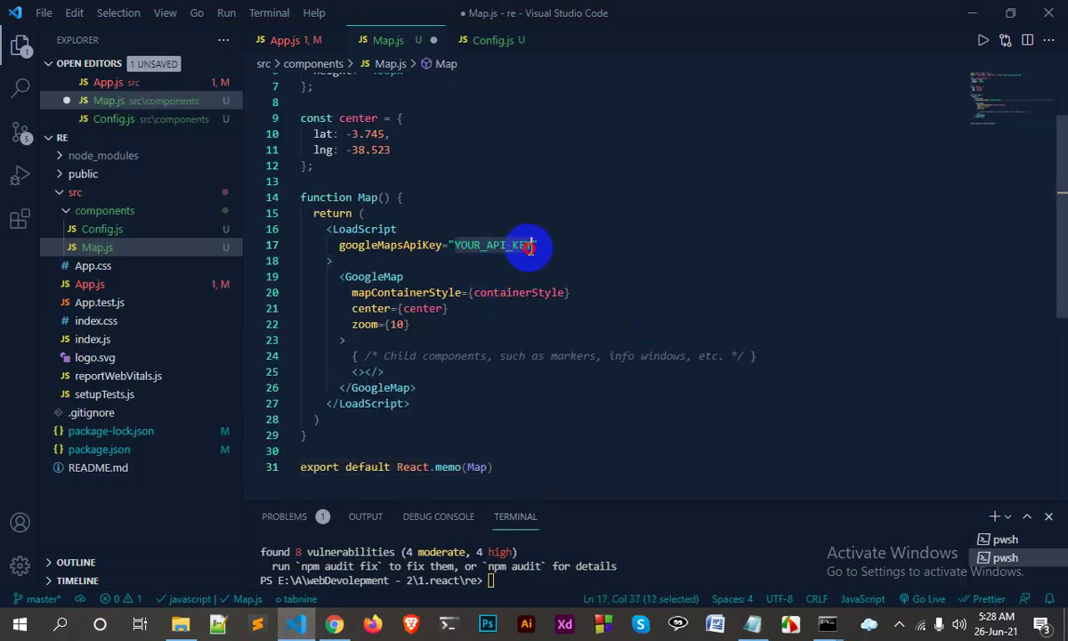
key("ctrl+v")
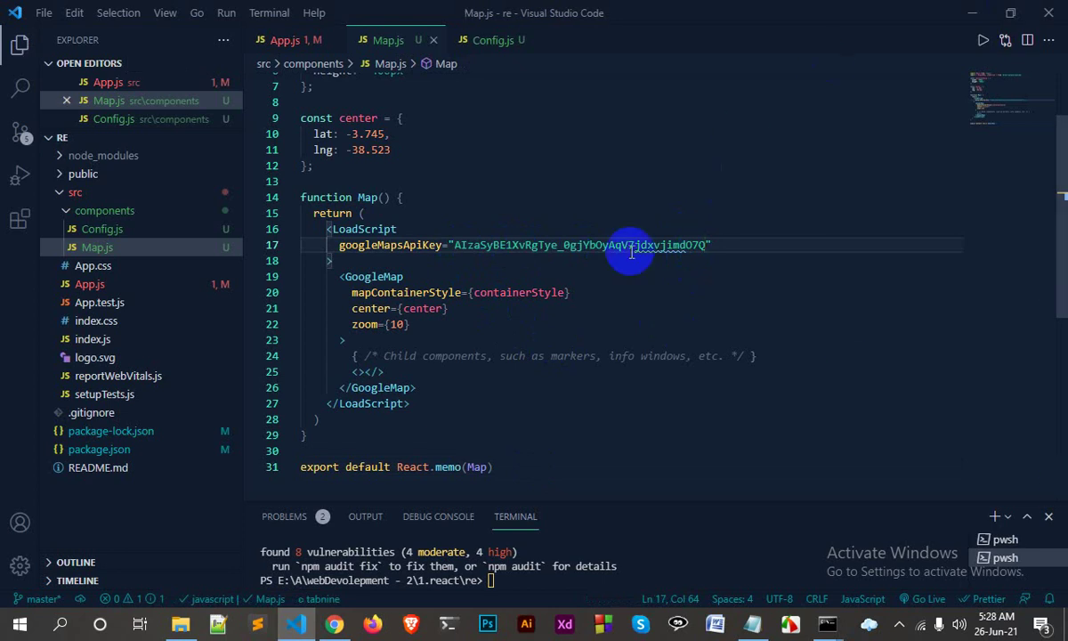
Reload the localhost:3001 app tab so the map loads.
left_click(344, 628)
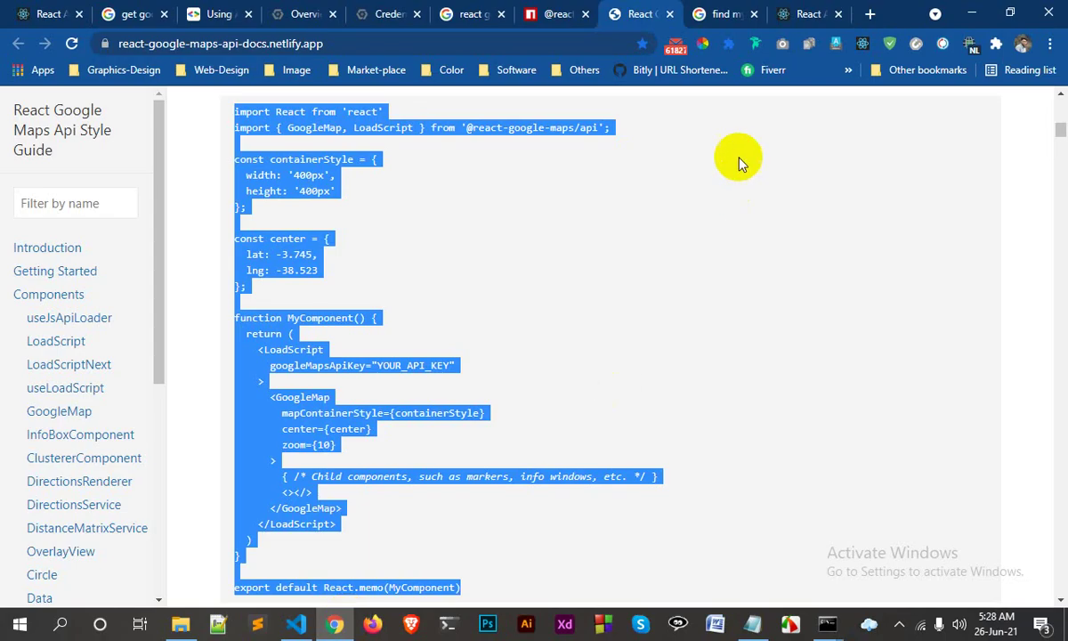
left_click(714, 24)
left_click(788, 15)
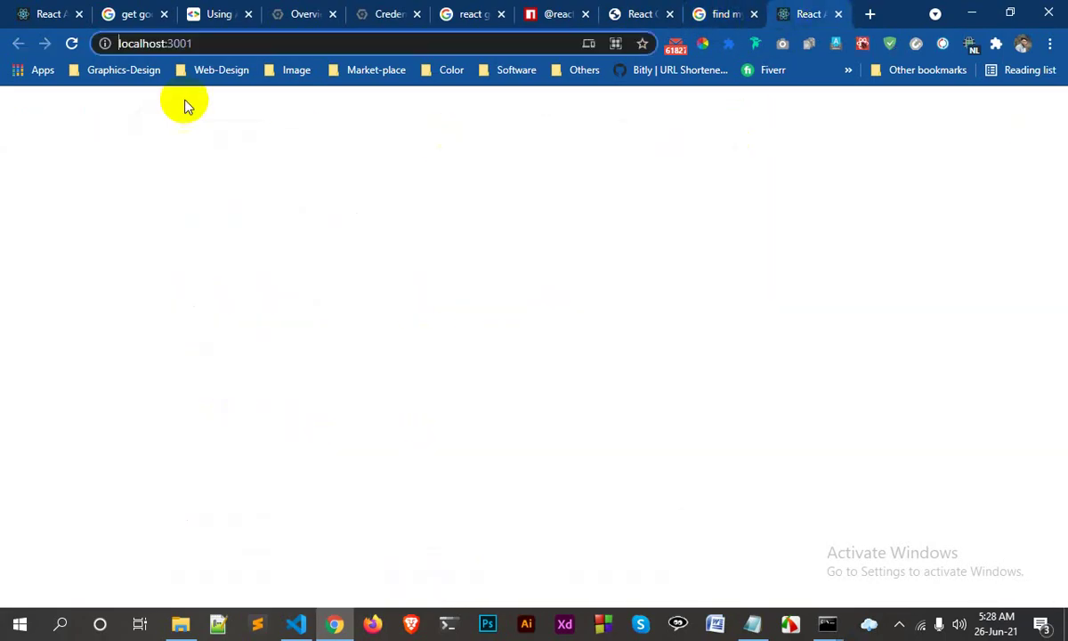
left_click(71, 42)
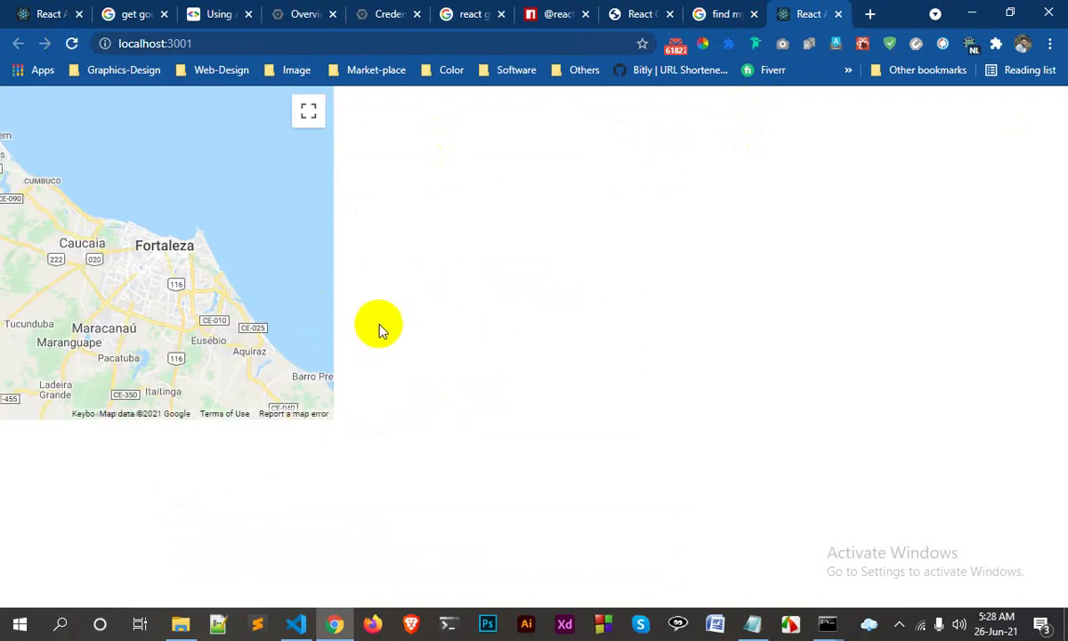
Glance at the docs and search tabs, then dismiss the Google Maps loading error dialog.
left_click(720, 14)
left_click(638, 16)
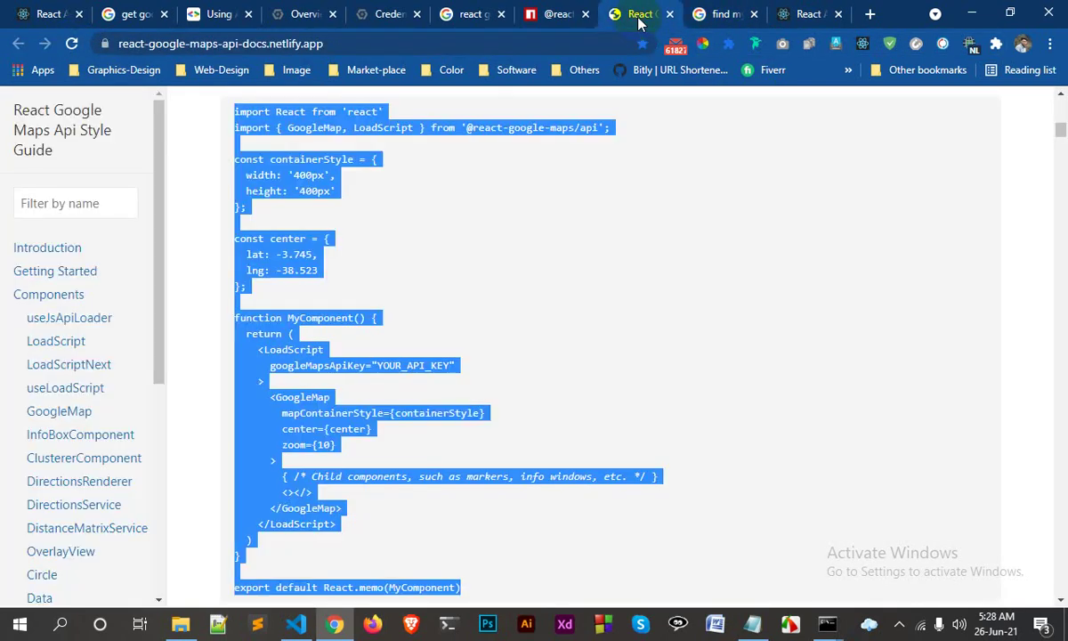
left_click(471, 14)
left_click_drag(267, 127, 143, 126)
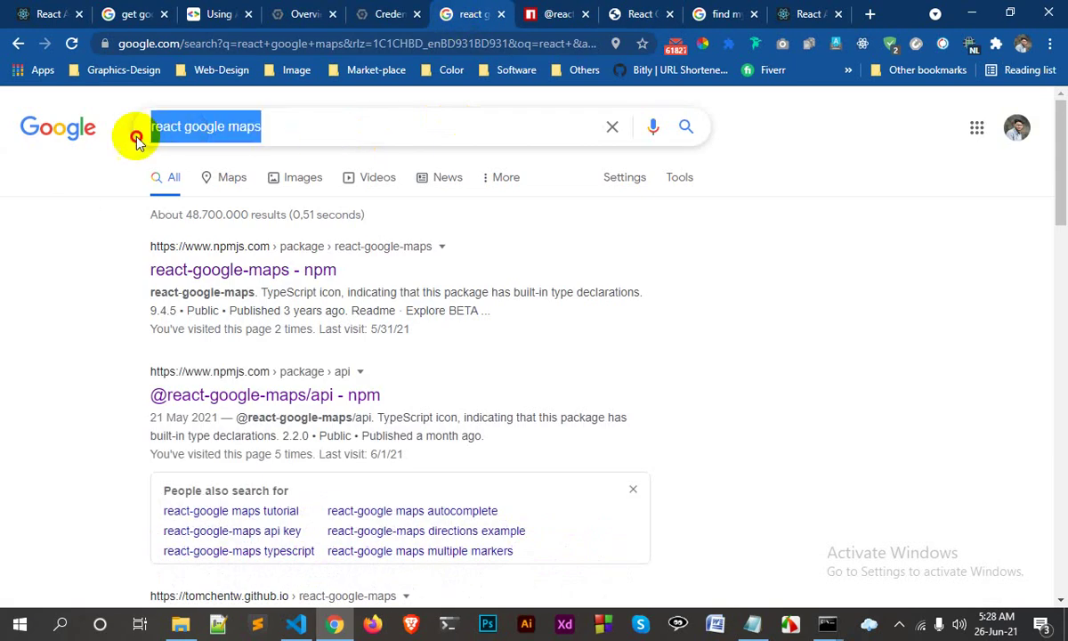
left_click(786, 15)
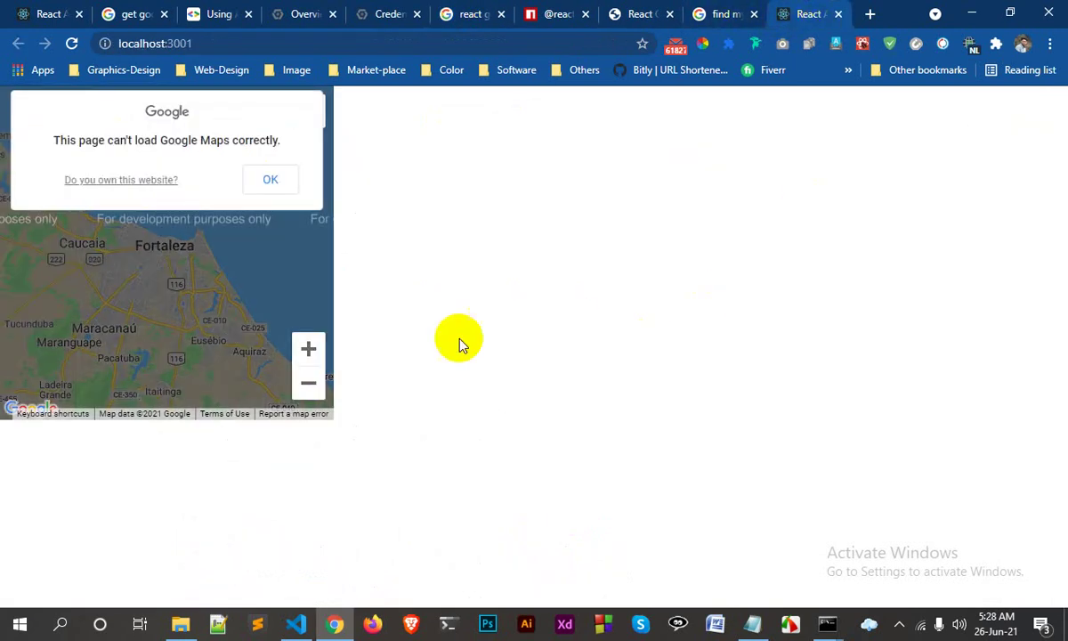
left_click_drag(55, 141, 305, 185)
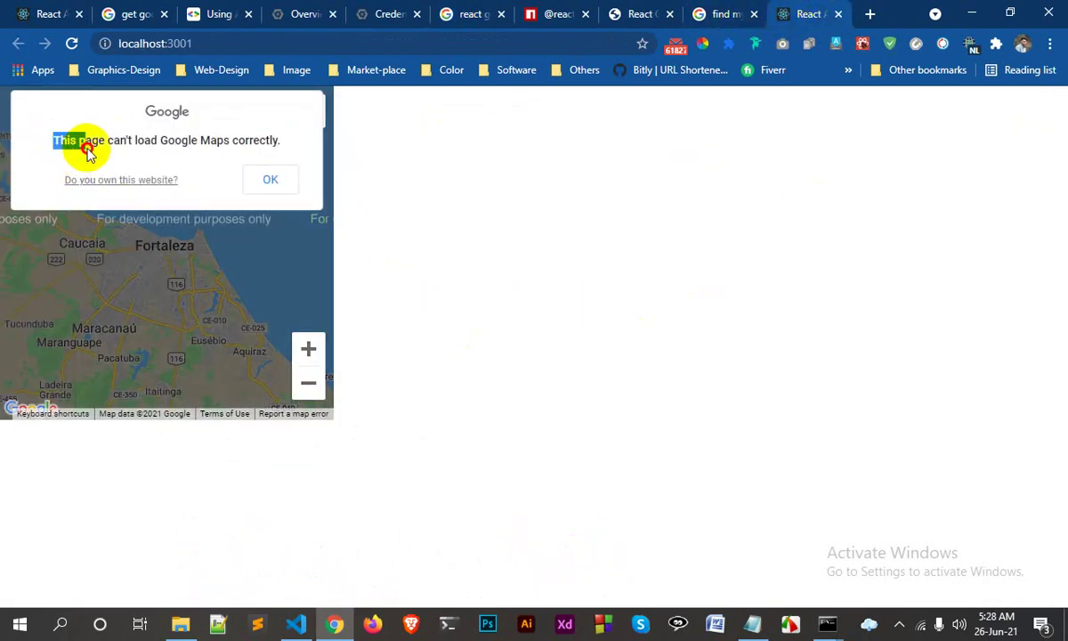
left_click(270, 180)
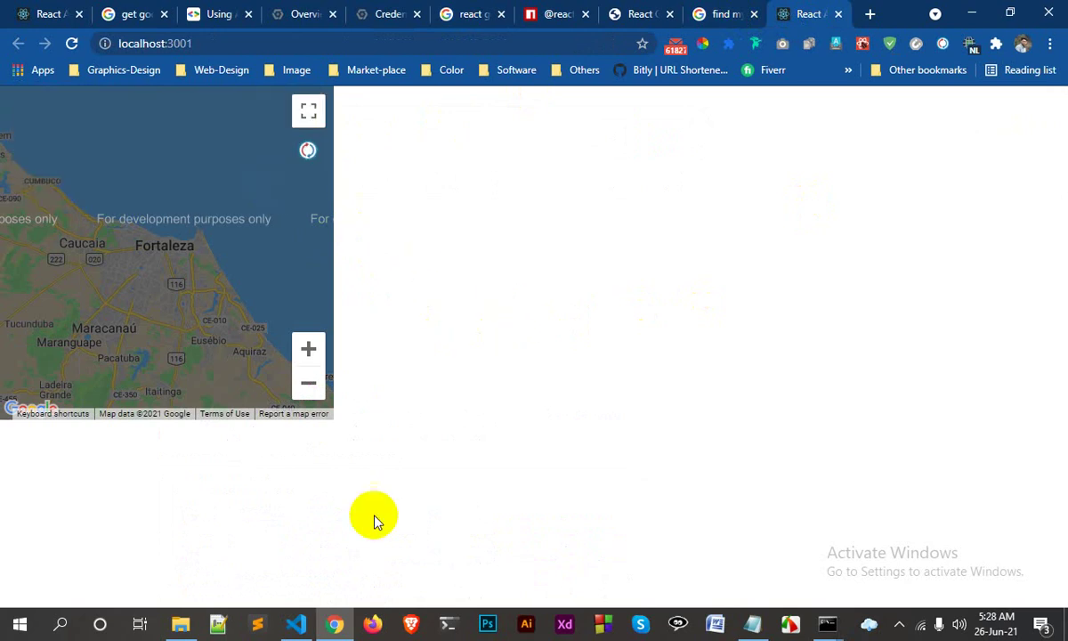
left_click(298, 625)
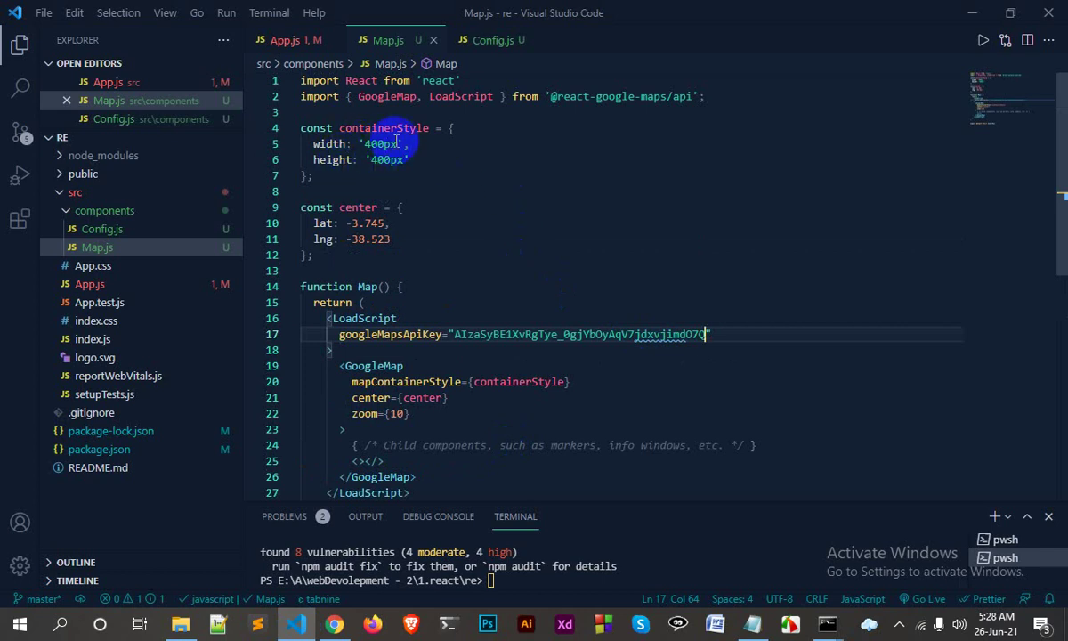
Change the containerStyle width from '400px' to '100%' and save Map.js.
left_click_drag(396, 143, 364, 143)
type("1")
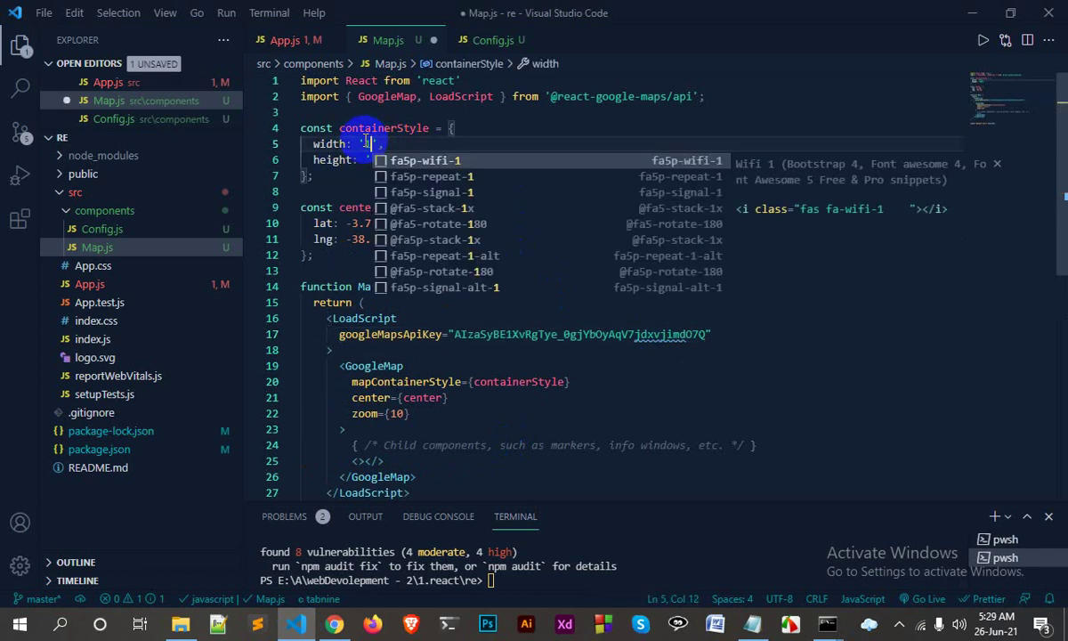
type("00")
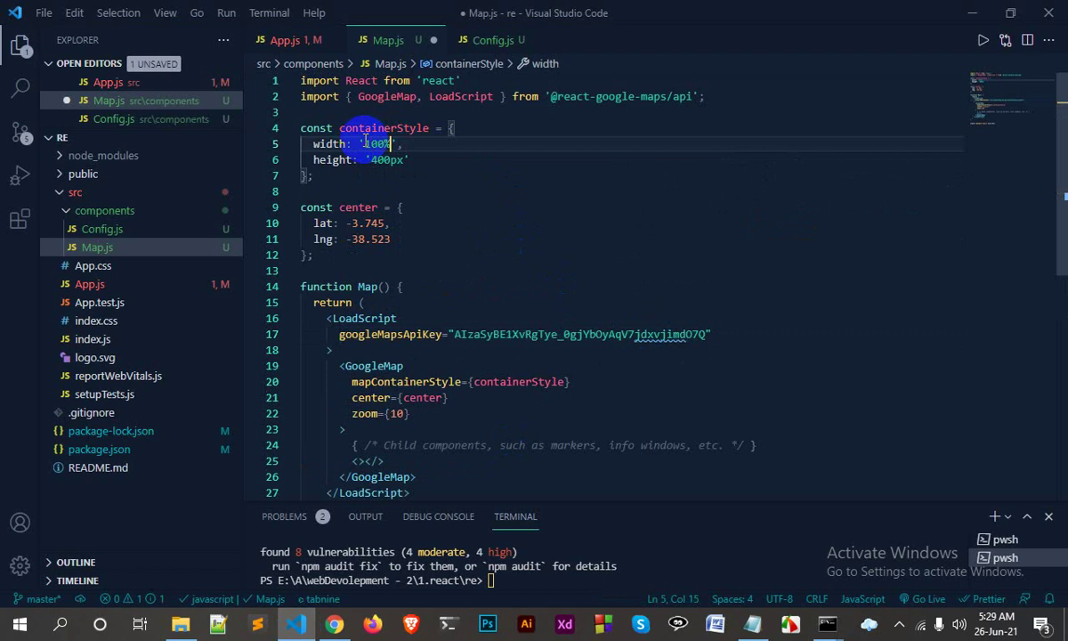
key("ctrl+s")
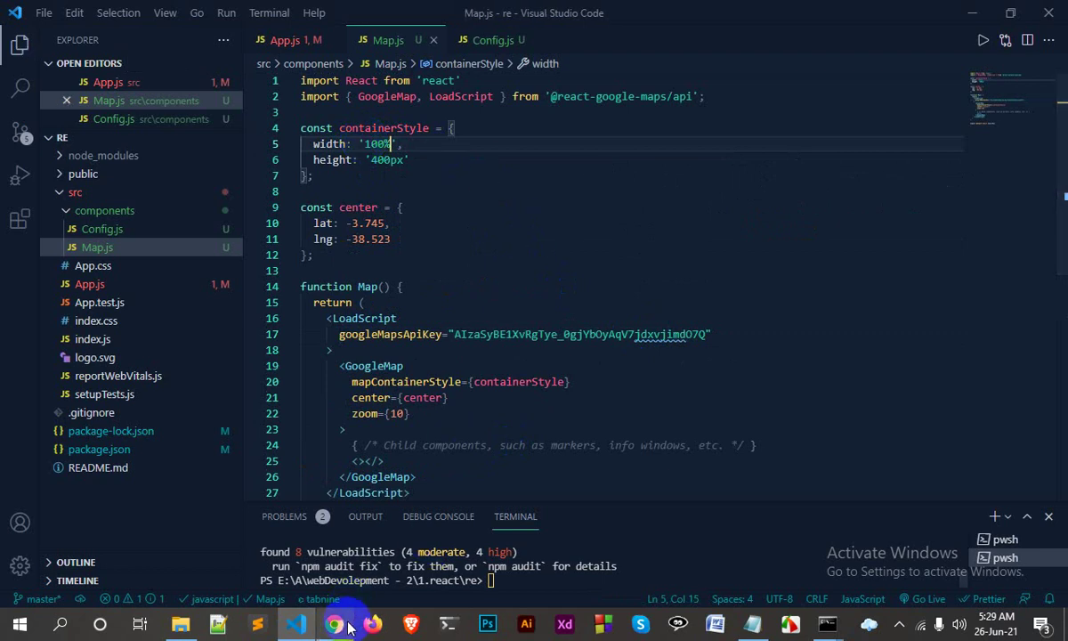
left_click(333, 624)
key("alt+Tab")
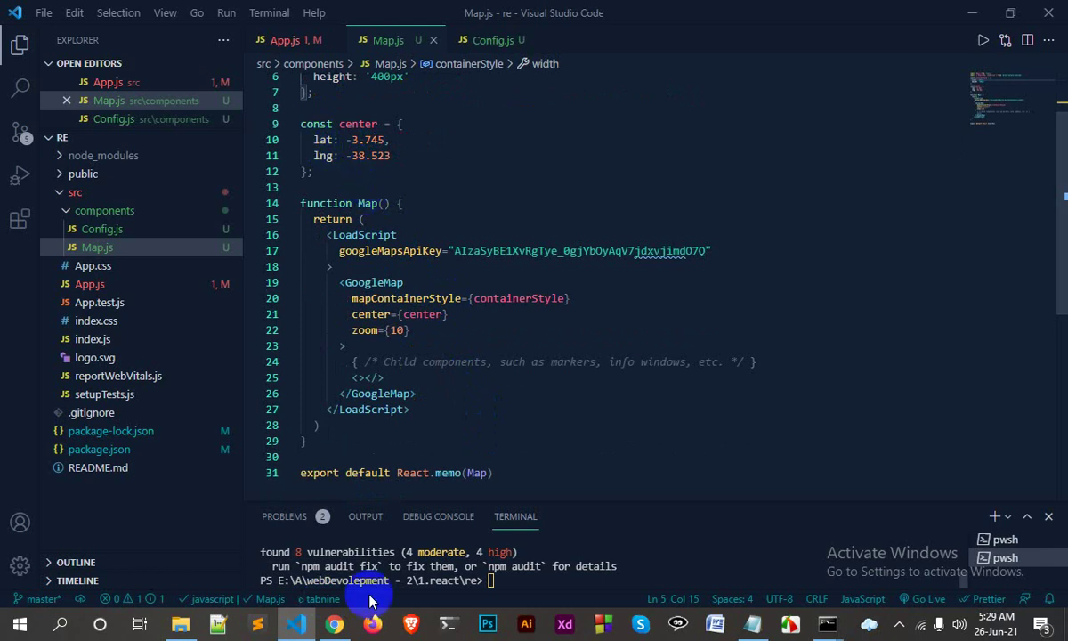
View the full-width map in Chrome, then switch to the 'find my longitude and latitude' results.
left_click(334, 624)
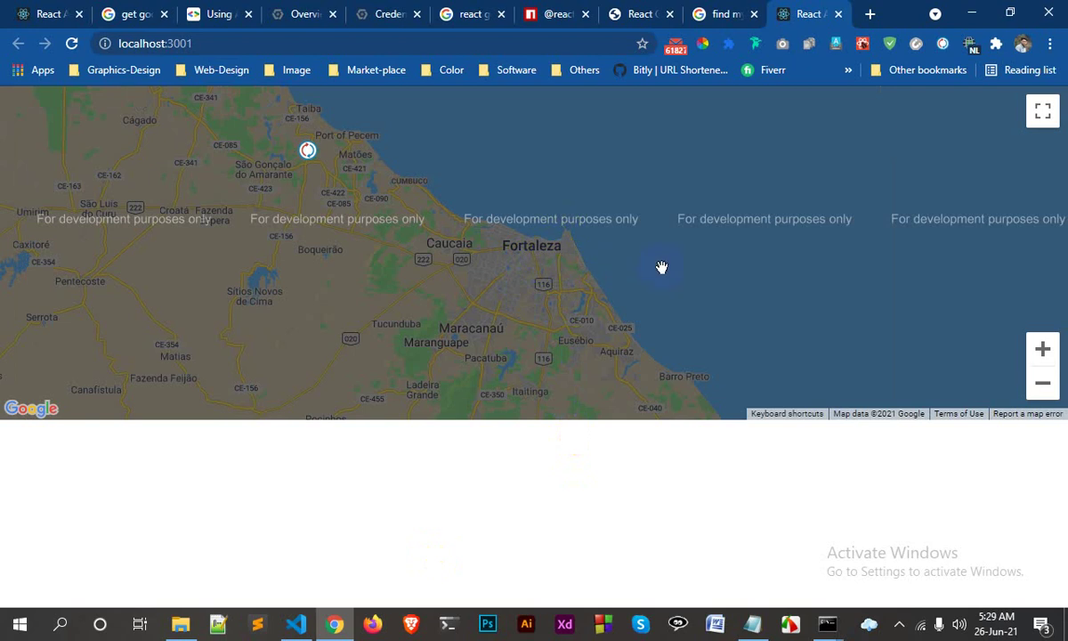
left_click(717, 14)
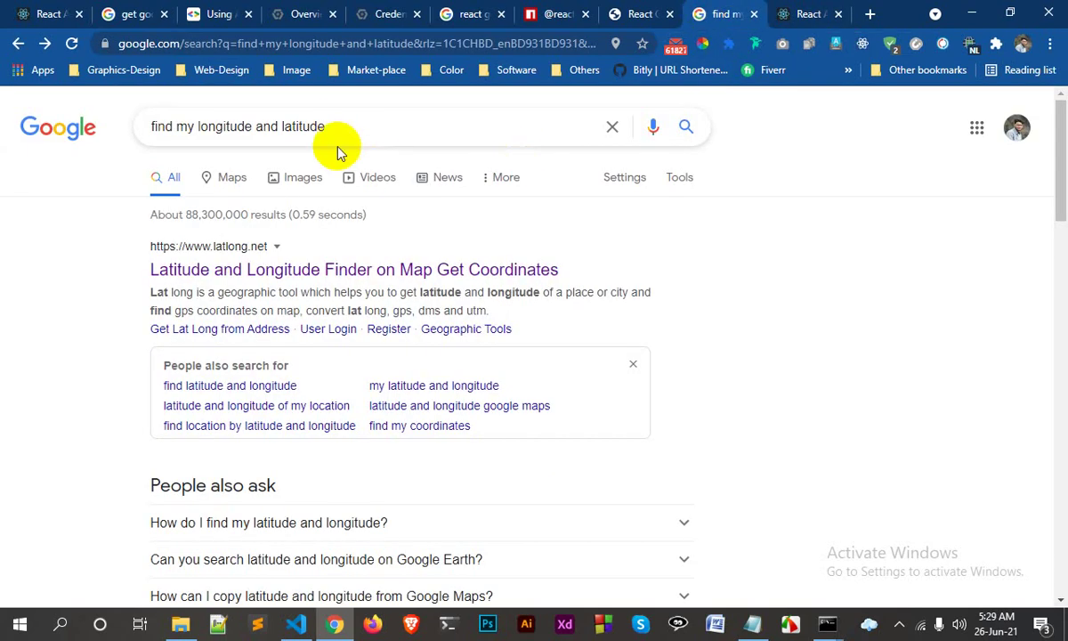
left_click_drag(335, 126, 136, 126)
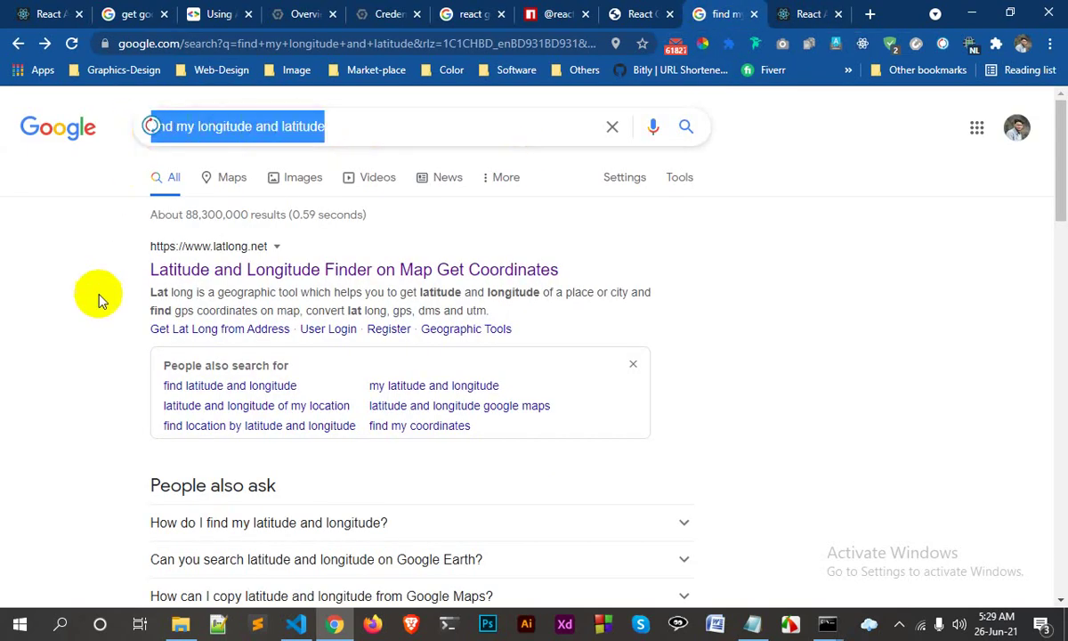
left_click(94, 245)
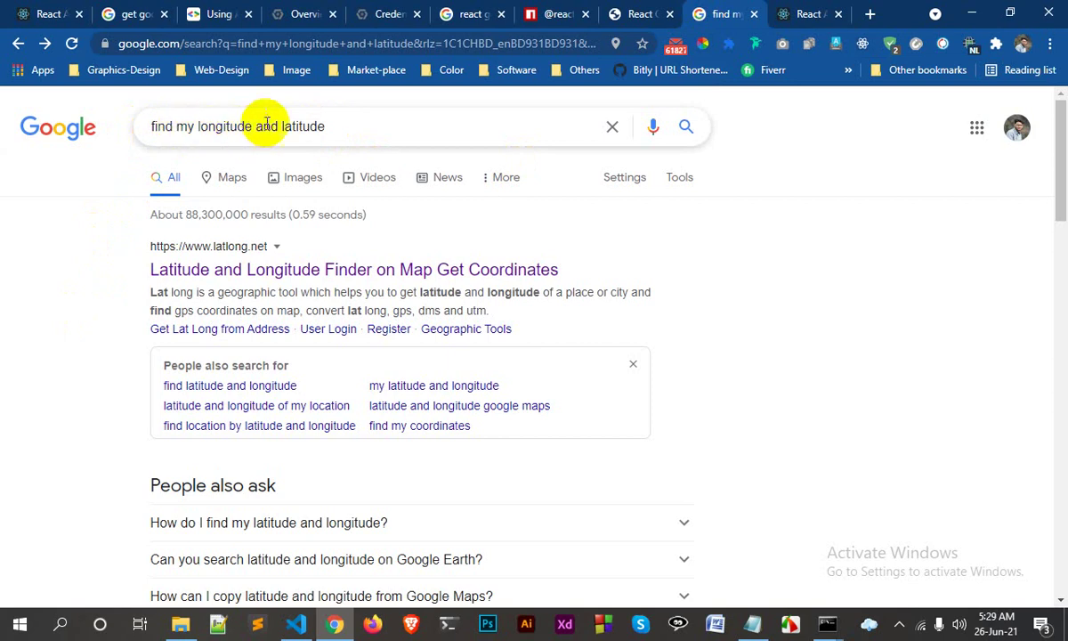
Open latlong.net and look up the coordinates of Dhaka, Bangladesh.
left_click(267, 277, "ctrl")
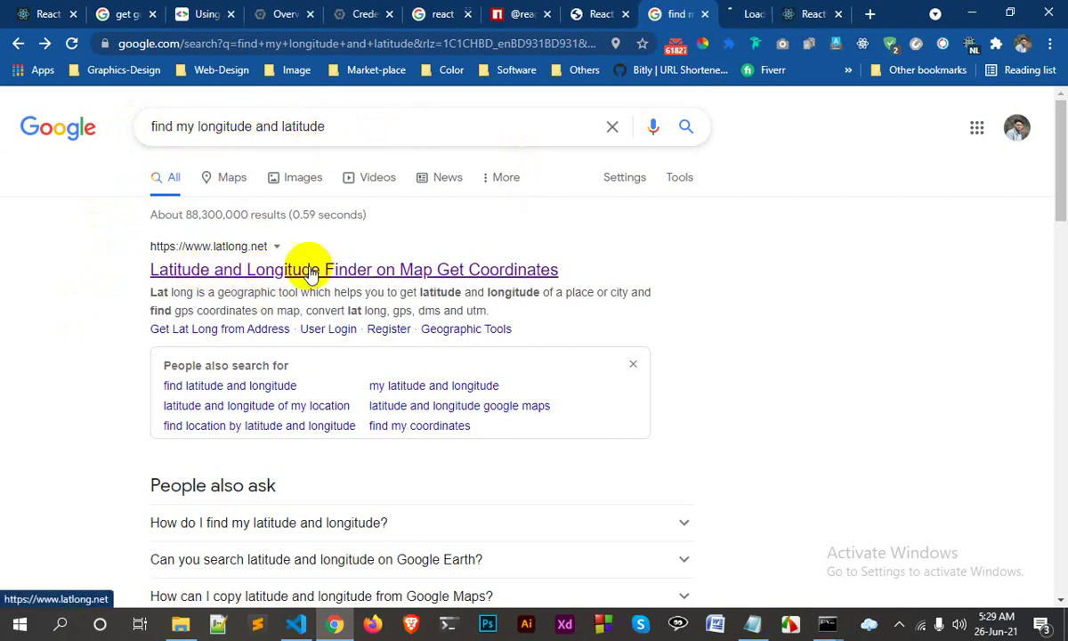
left_click(735, 13)
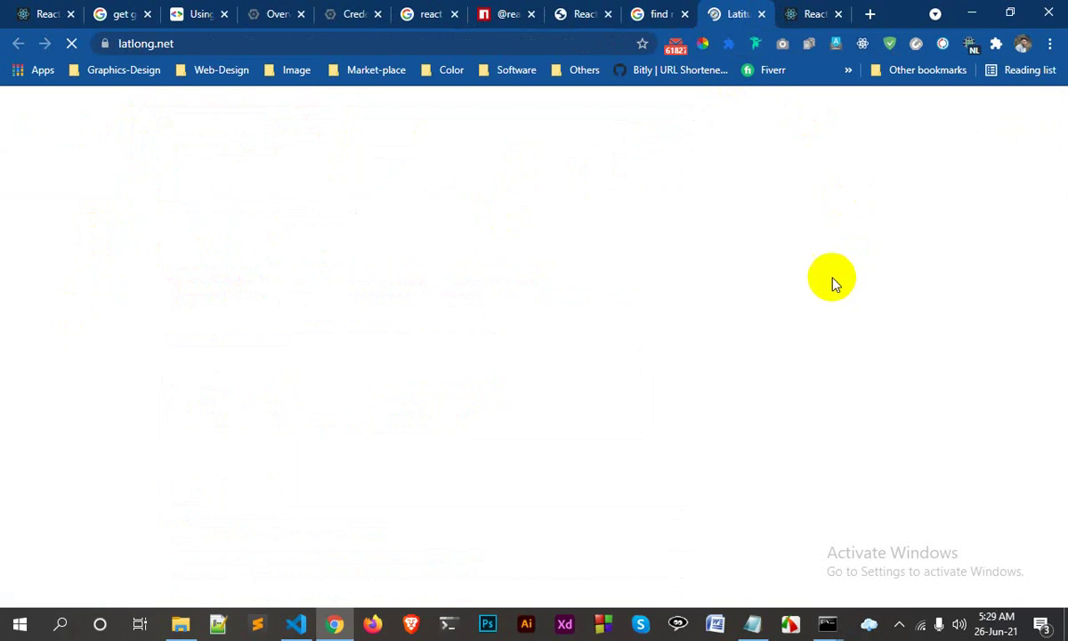
left_click(263, 381)
type("Dhaka, Bang")
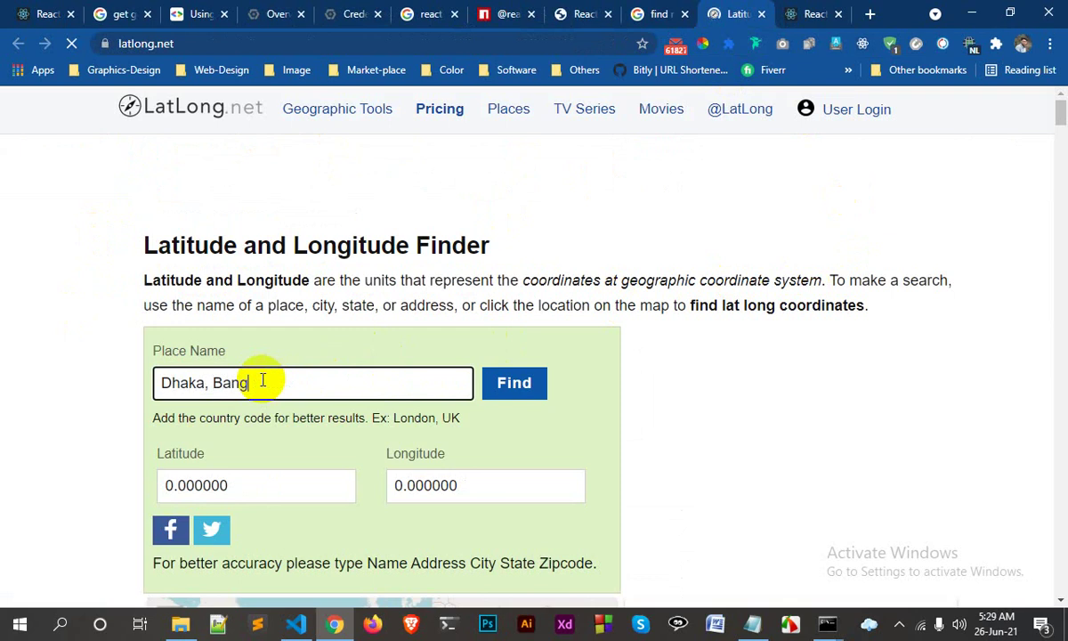
type("ladewsh")
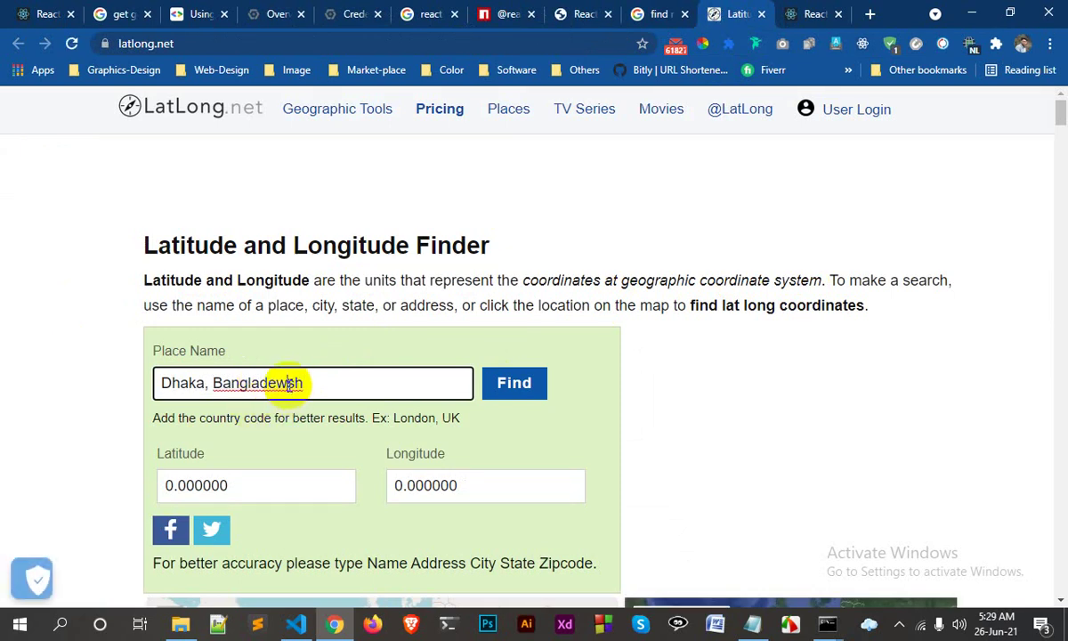
key("BackSpace")
left_click(516, 385)
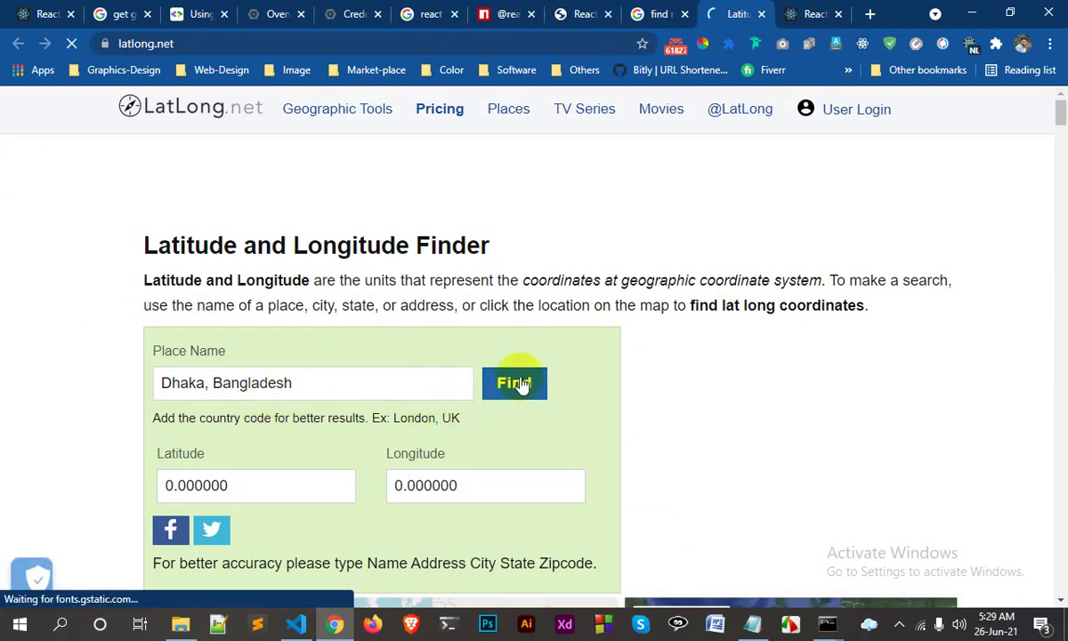
Select and copy Dhaka's latitude value 23.810331.
scroll(522, 385, "down", 2)
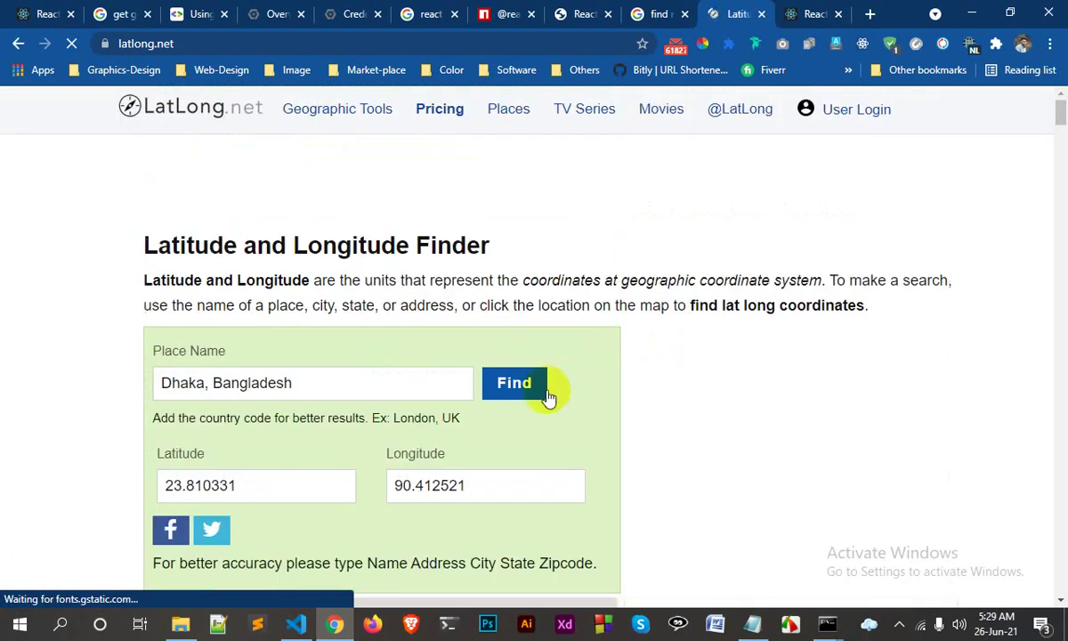
scroll(447, 416, "down", 2)
scroll(447, 416, "down", 3)
scroll(422, 410, "up", 1)
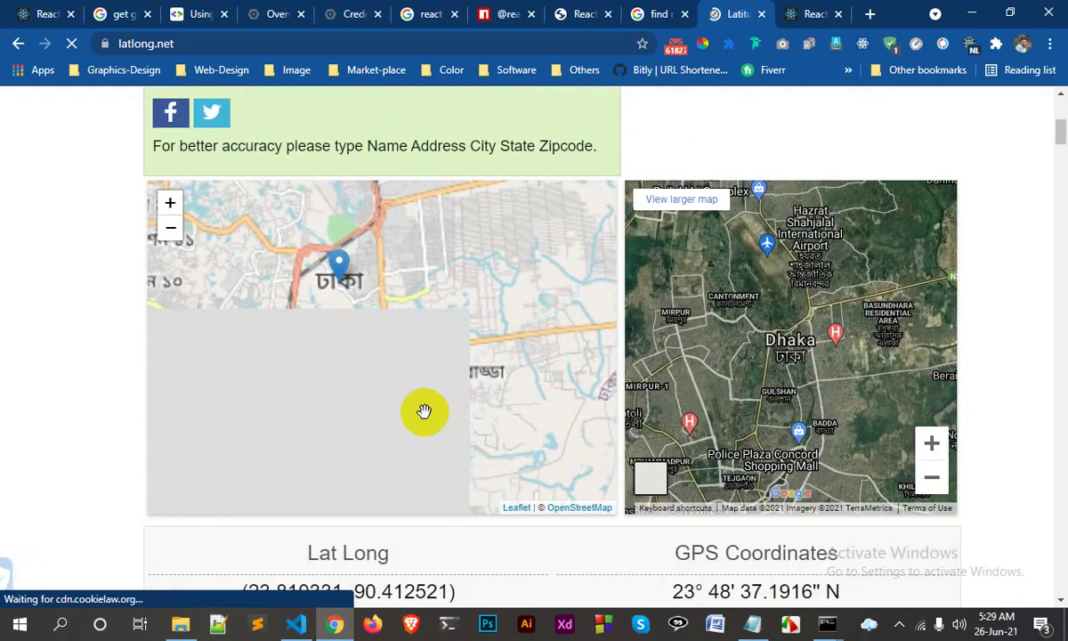
scroll(133, 365, "up", 2)
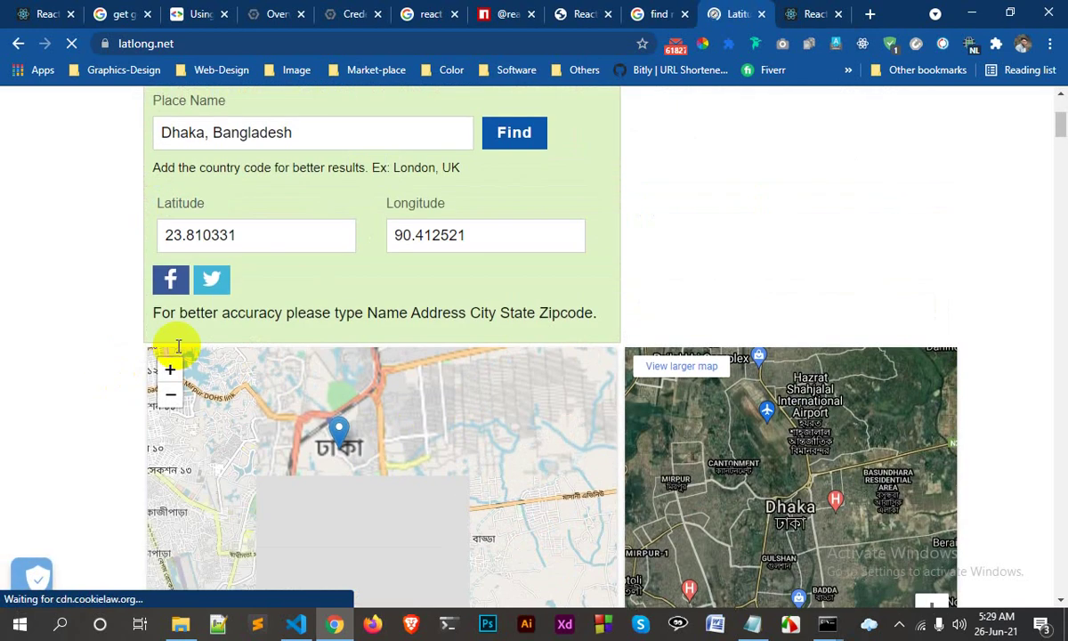
left_click(220, 234)
double_click(220, 234)
key("ctrl+c")
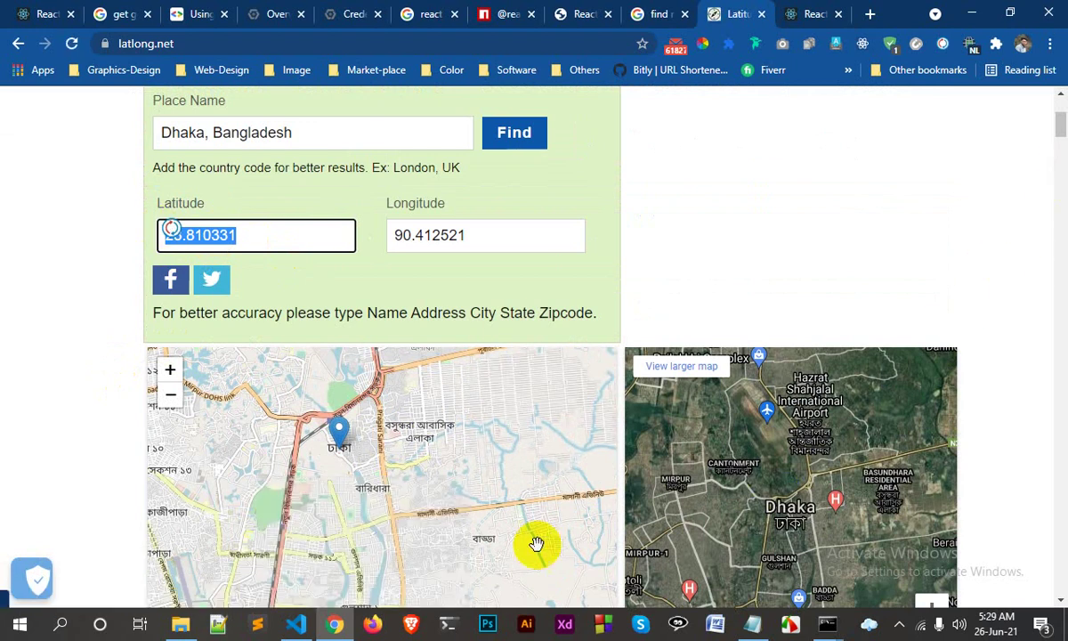
left_click(303, 626)
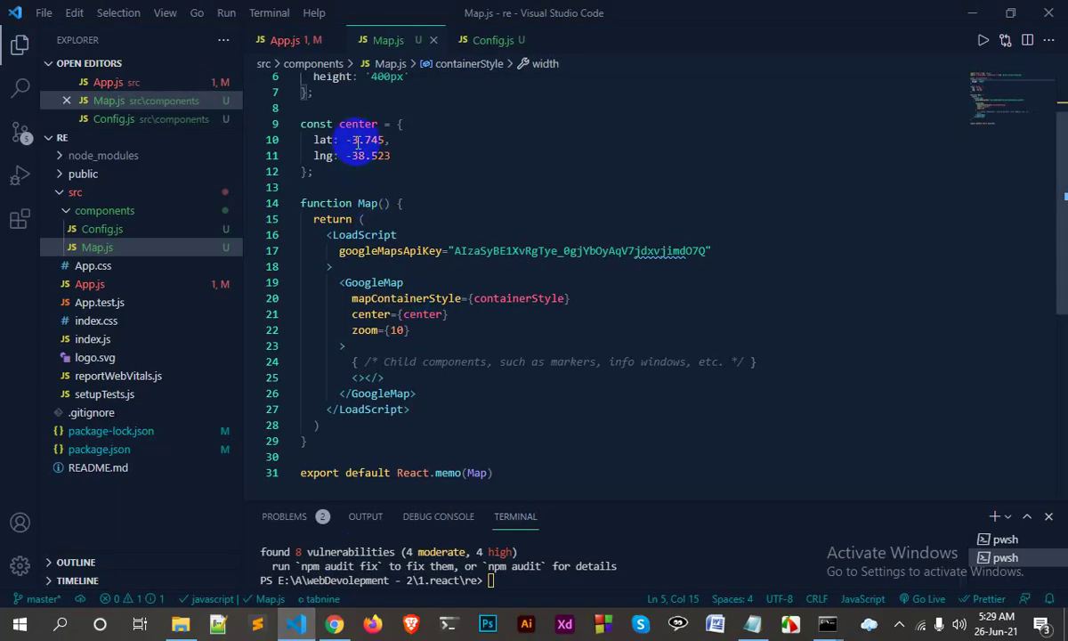
Paste lat 23.810331 and lng 90.412521 into the Map.js center object and save.
left_click_drag(346, 139, 365, 142)
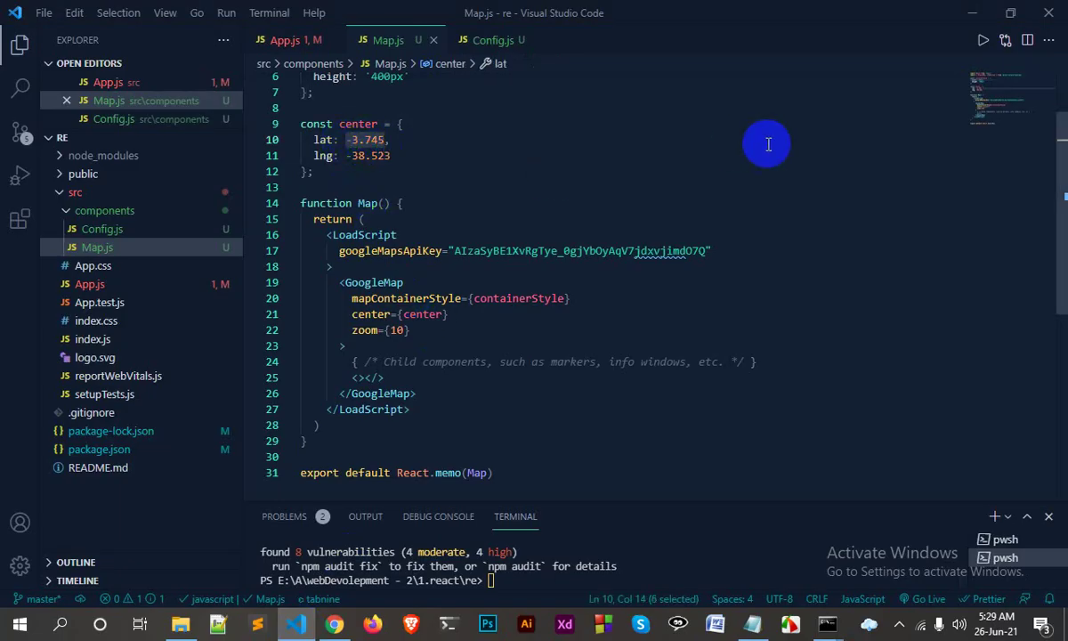
key("ctrl+v")
left_click(336, 624)
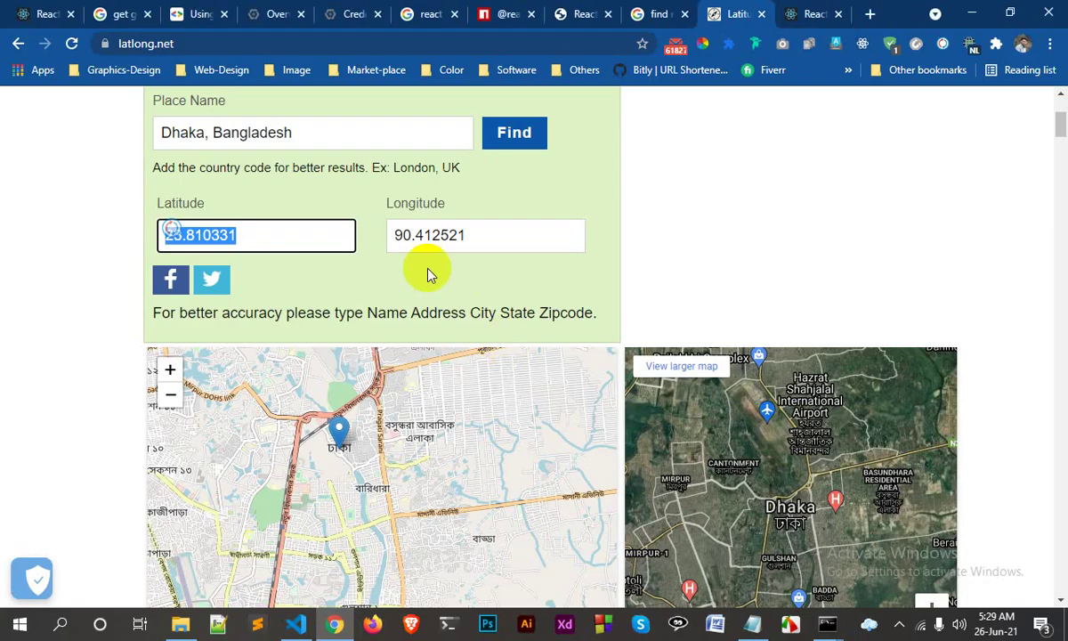
double_click(418, 236)
key("ctrl+c")
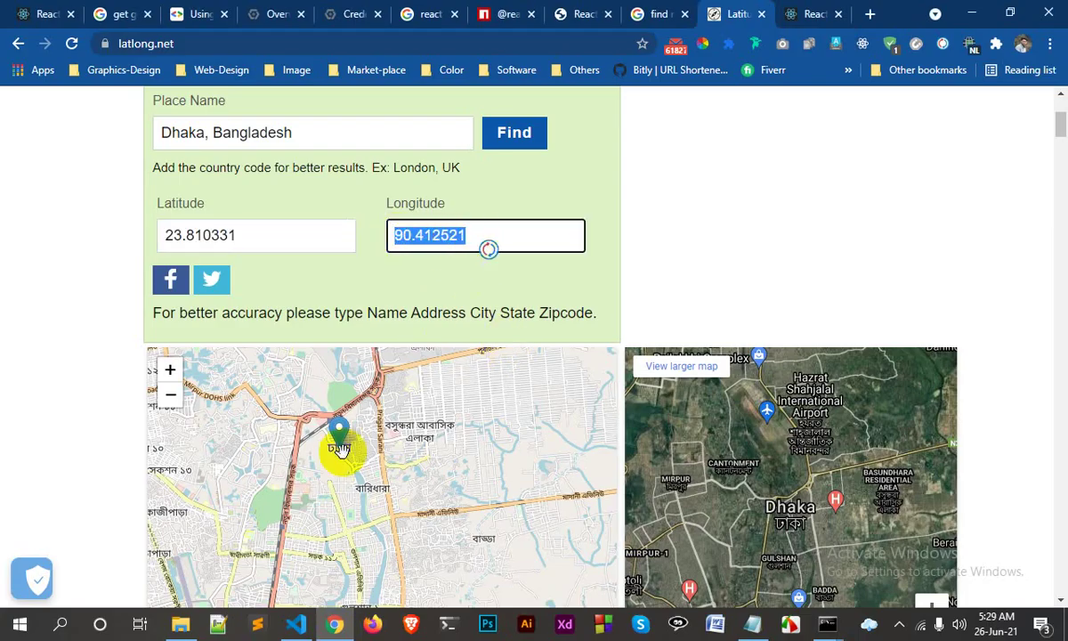
left_click(295, 624)
left_click_drag(348, 161, 378, 158)
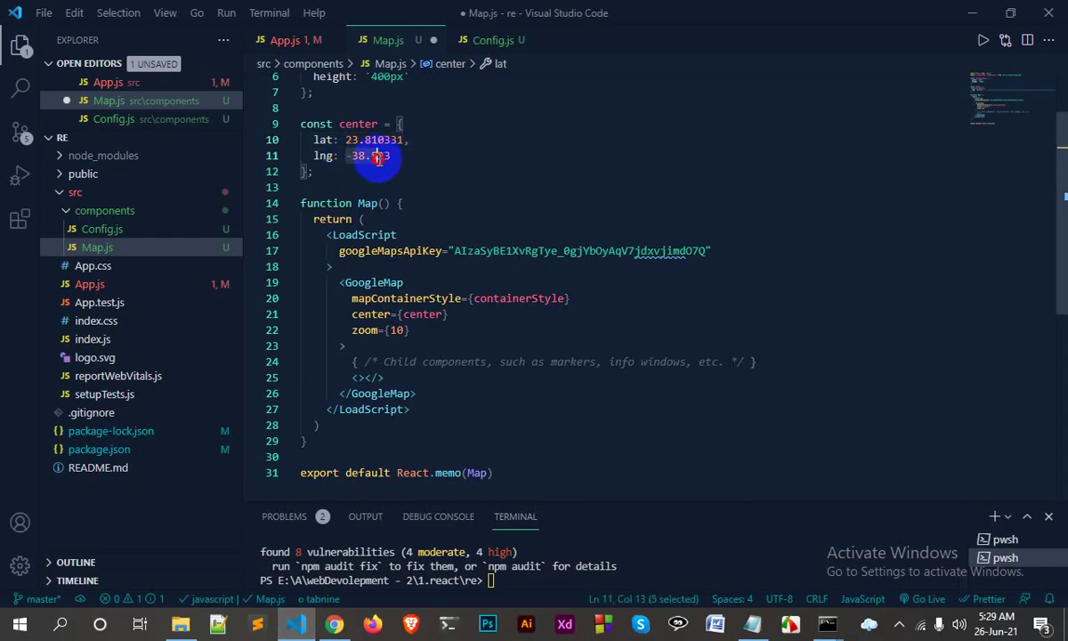
key("ctrl+v")
key("ctrl+s")
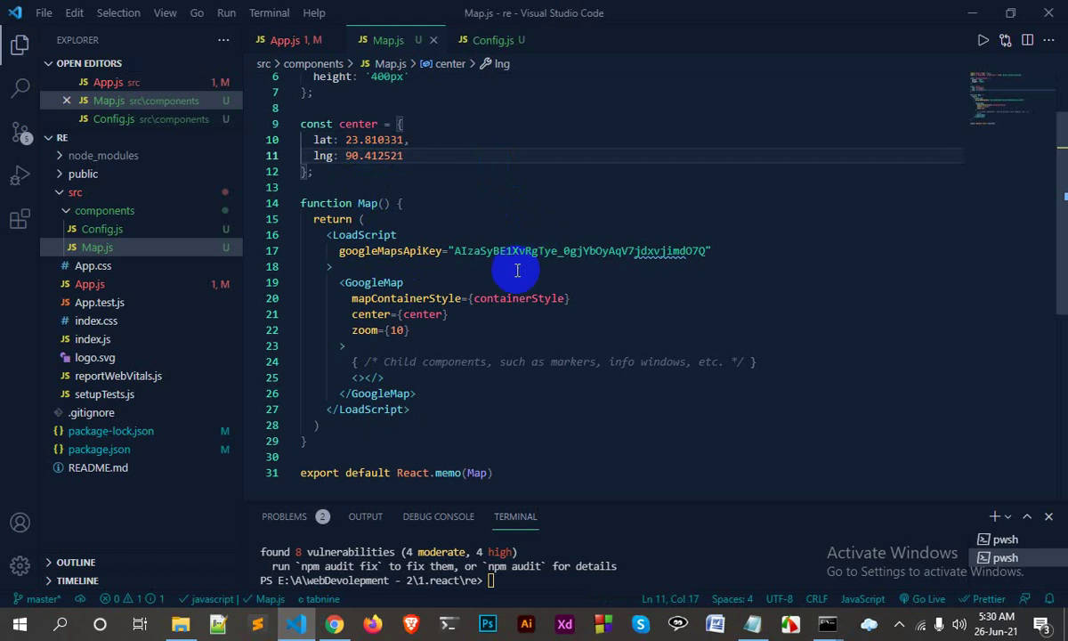
left_click(336, 625)
Reload the localhost:3001 app to apply the Dhaka center, rechecking the latitude on latlong.net.
left_click(796, 14)
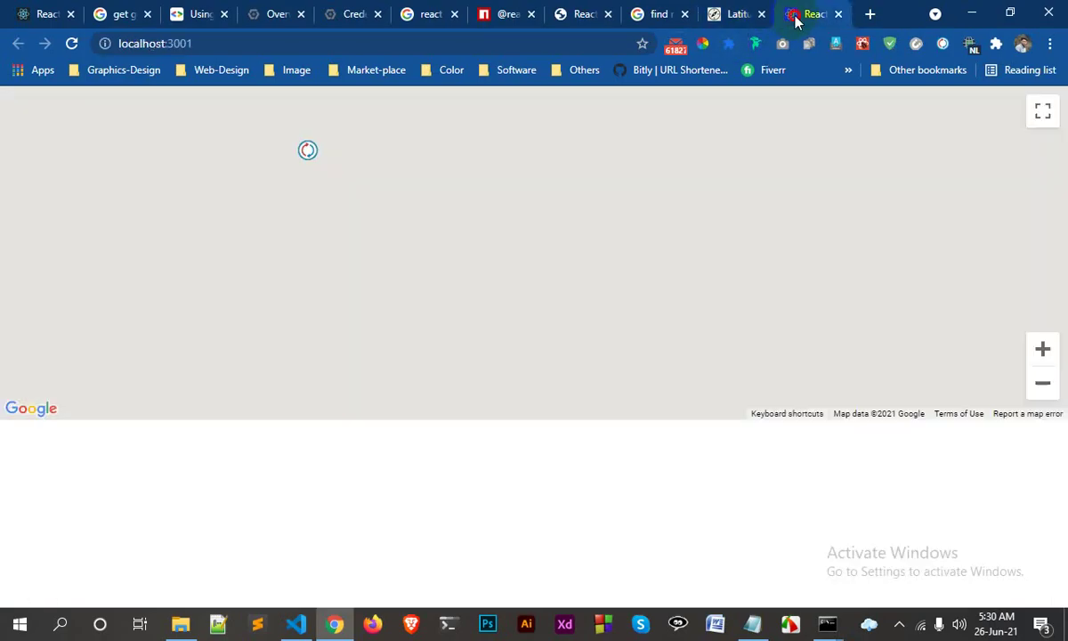
left_click(72, 43)
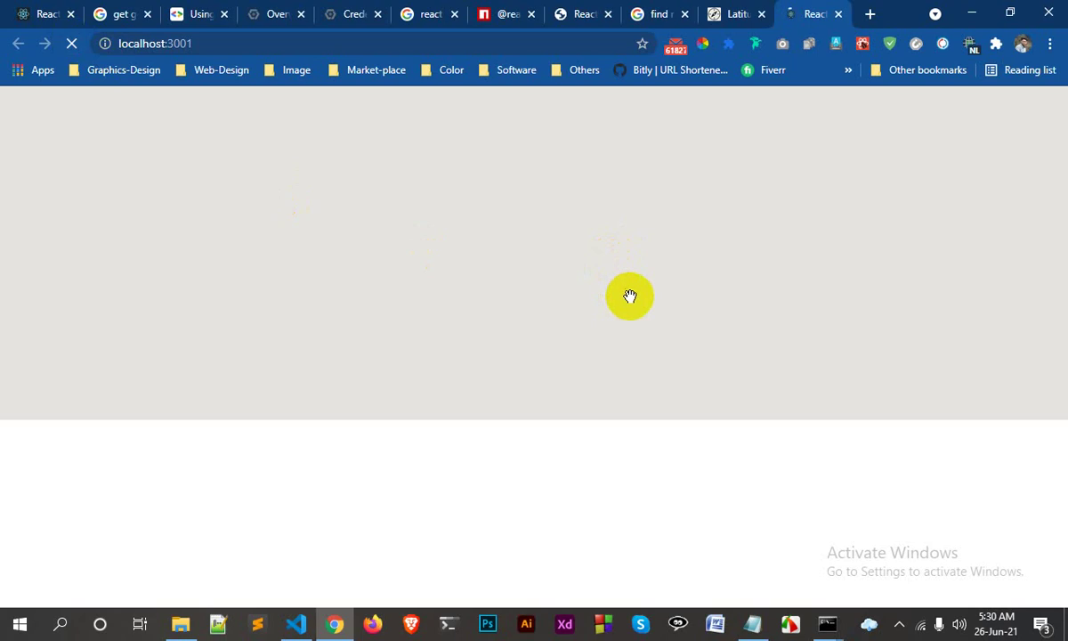
left_click(648, 15)
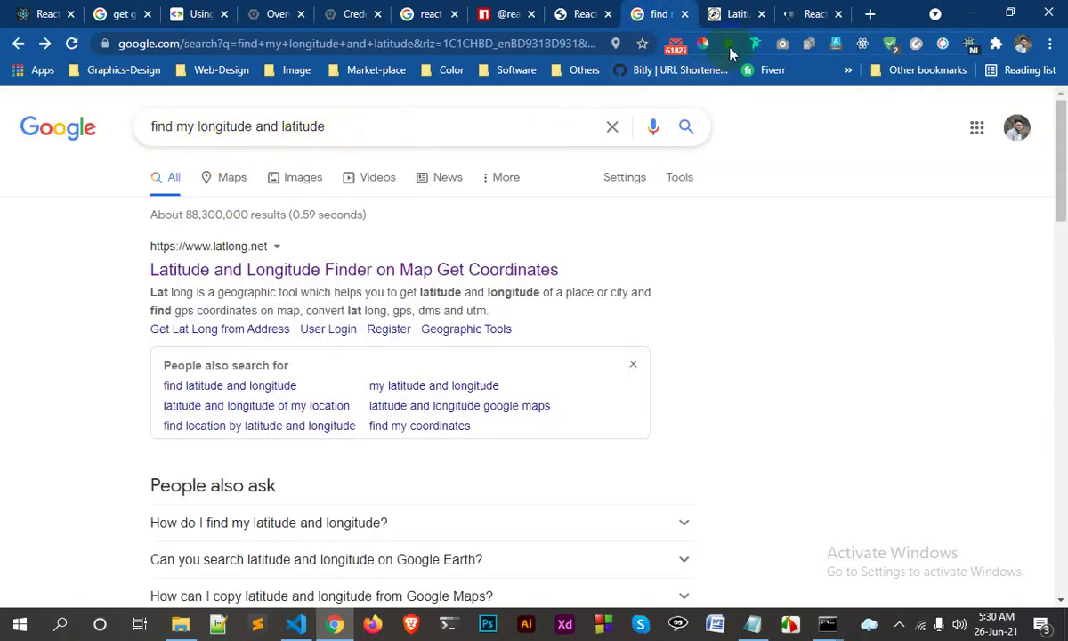
left_click(726, 15)
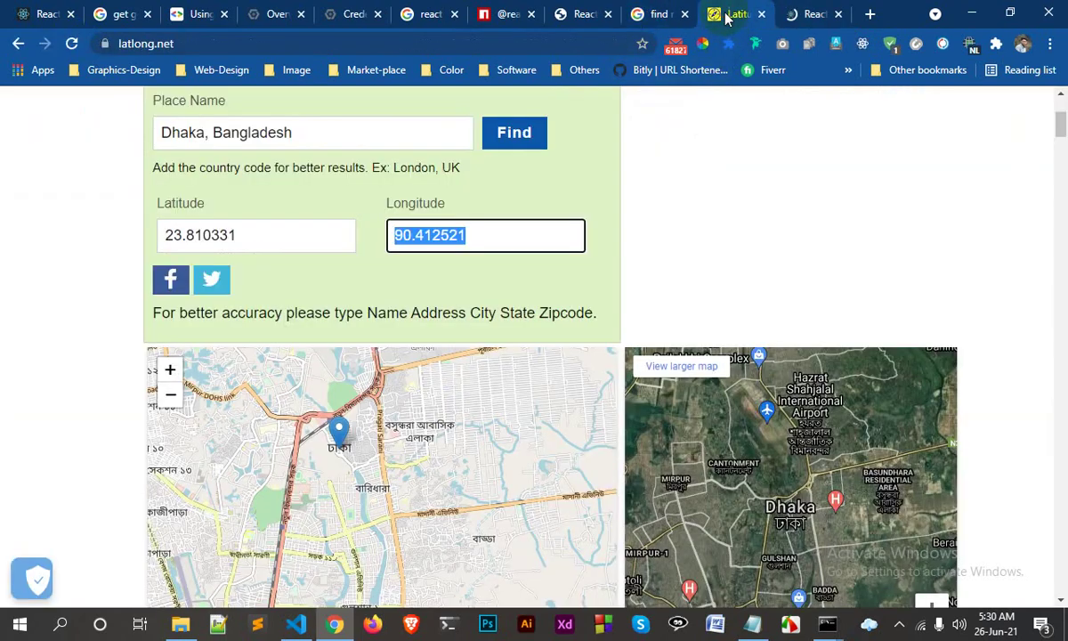
left_click(223, 235)
Dismiss the map error dialog and return to the React Google Maps API docs.
left_click(811, 14)
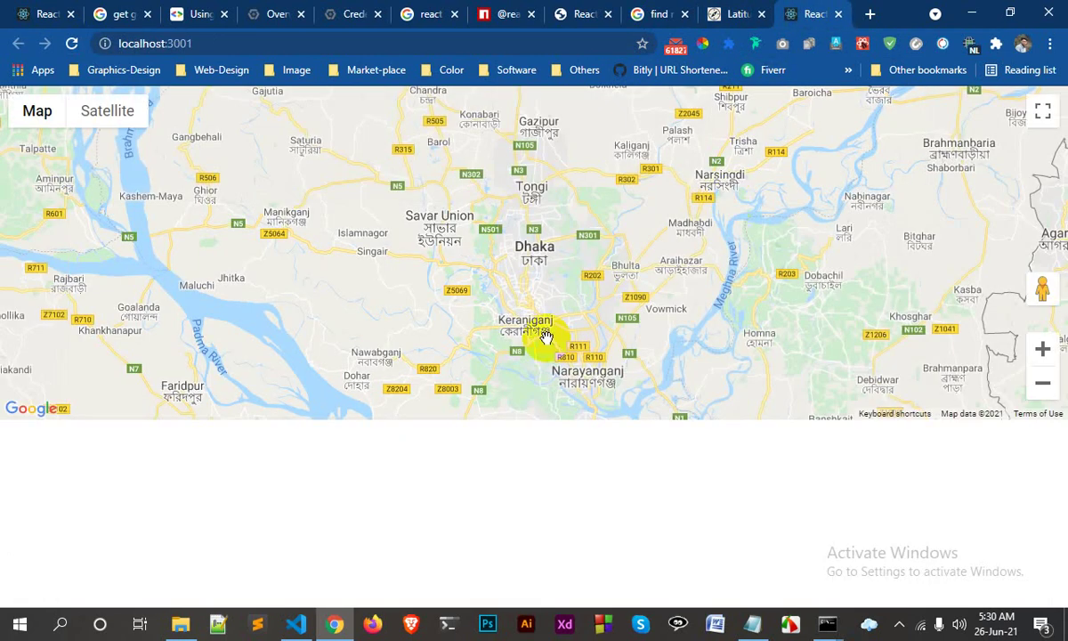
left_click(652, 177)
left_click(560, 322)
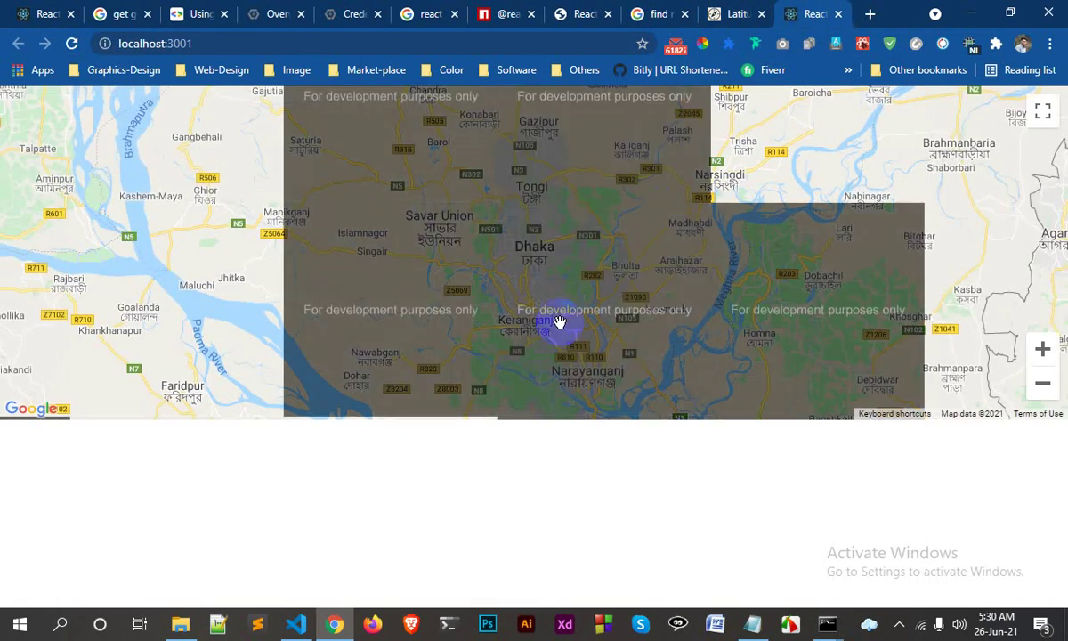
left_click(582, 245)
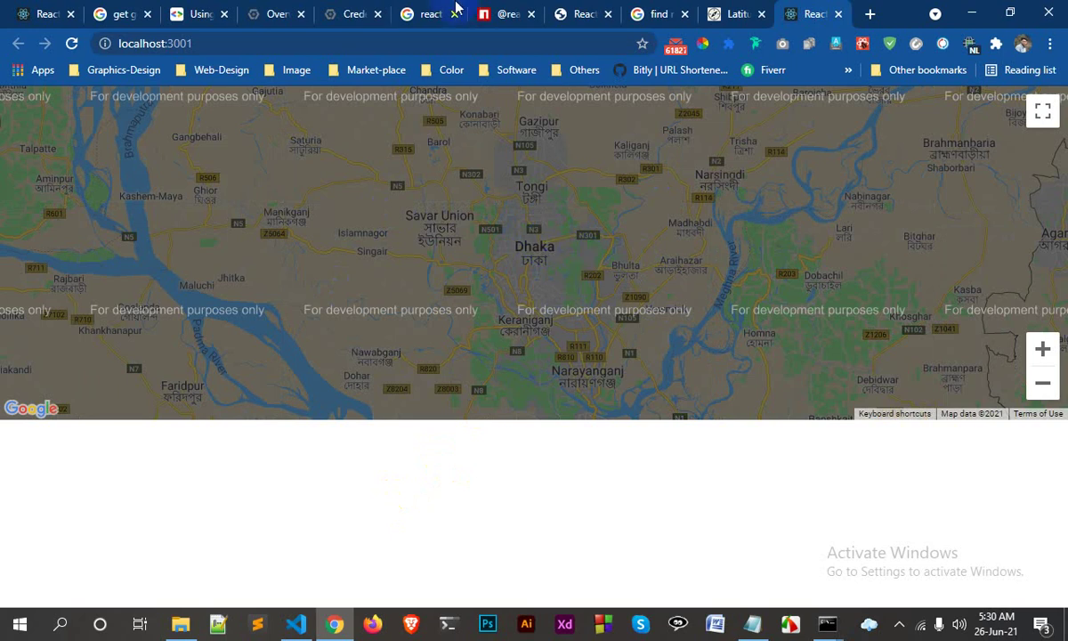
left_click(425, 13)
left_click(559, 14)
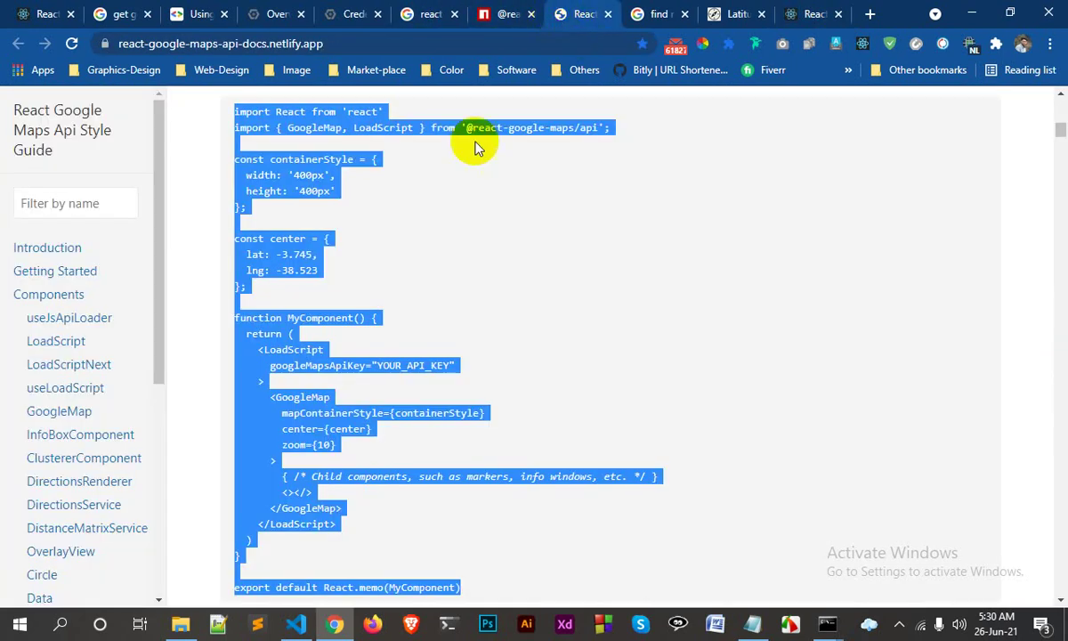
Go to the Marker section of the React Google Maps API docs.
scroll(71, 354, "down", 4)
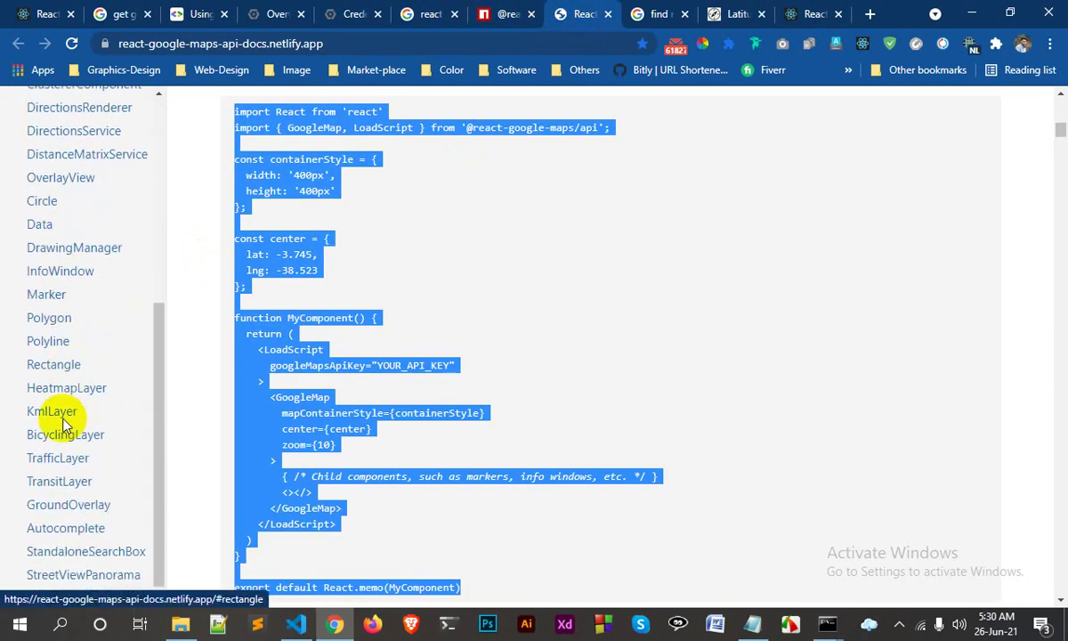
left_click(47, 287)
scroll(648, 362, "down", 3)
scroll(652, 368, "down", 3)
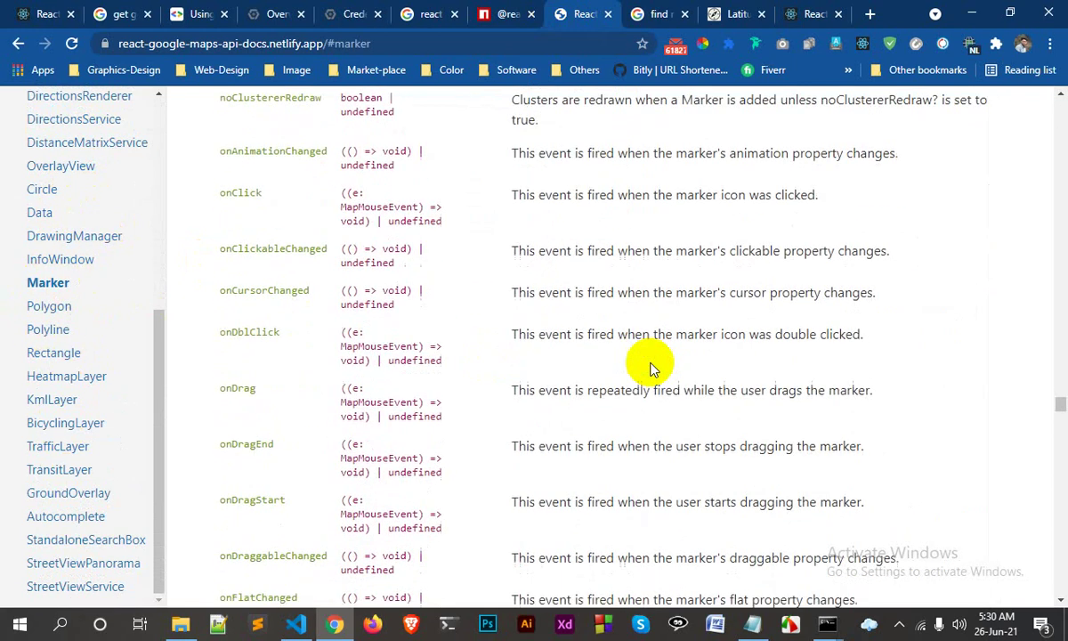
scroll(648, 362, "down", 5)
scroll(648, 362, "down", 5)
scroll(649, 362, "down", 5)
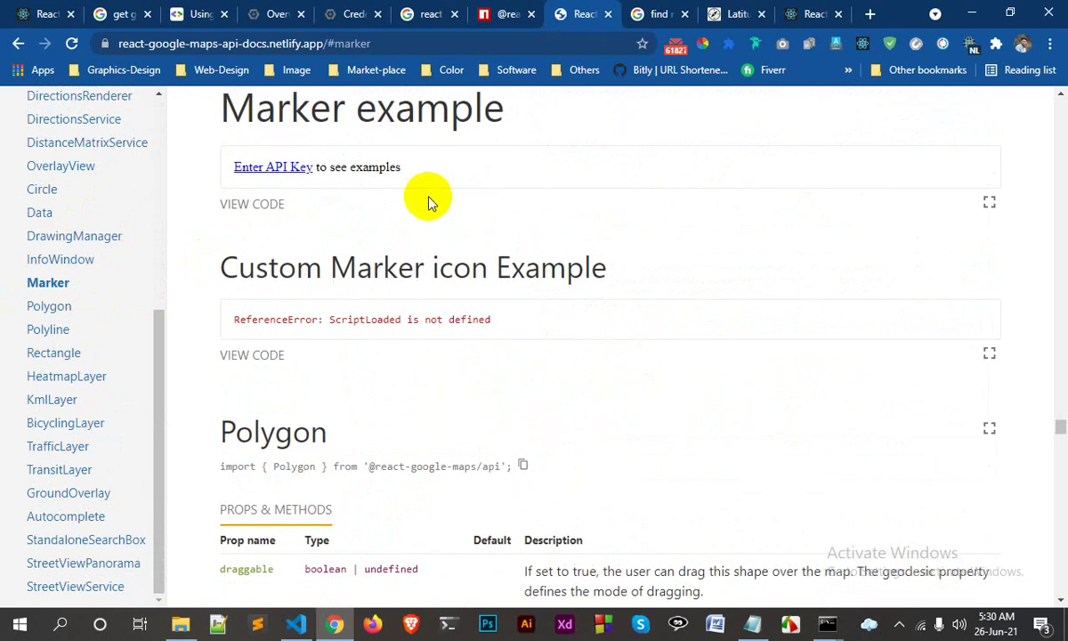
scroll(427, 202, "up", 3)
left_click_drag(222, 274, 483, 276)
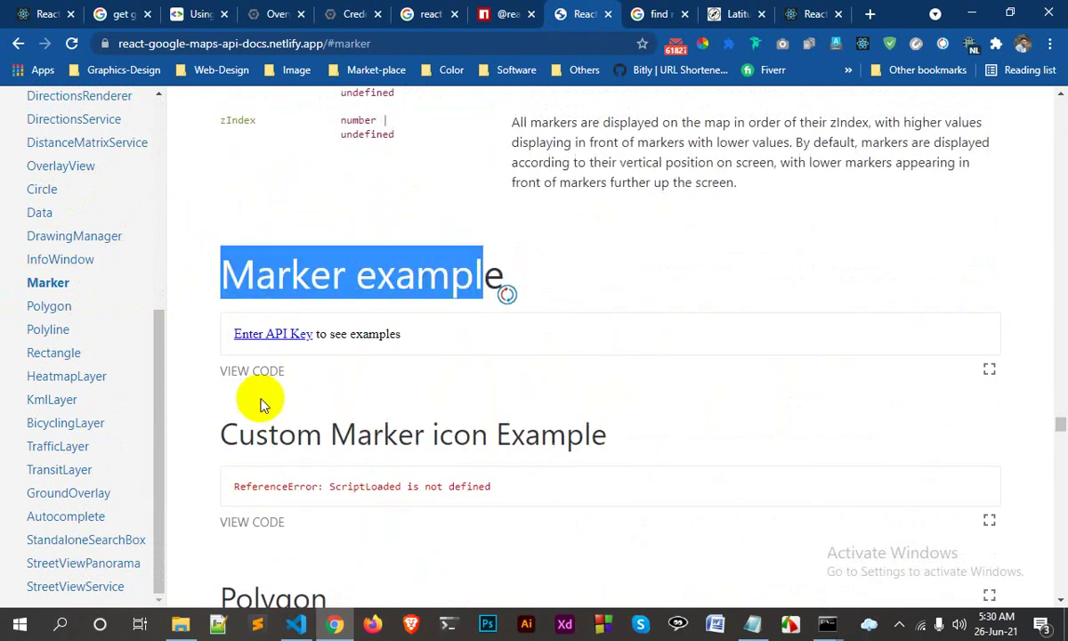
Expand the Marker example's code and select its <Marker … /> element.
left_click(238, 373)
scroll(561, 369, "down", 3)
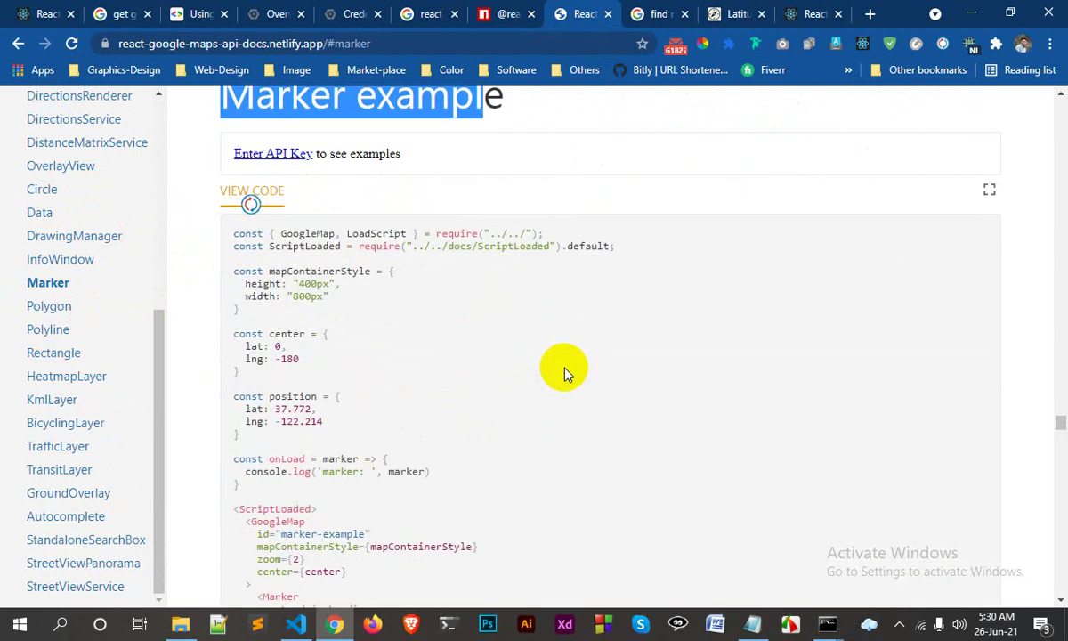
scroll(403, 289, "down", 2)
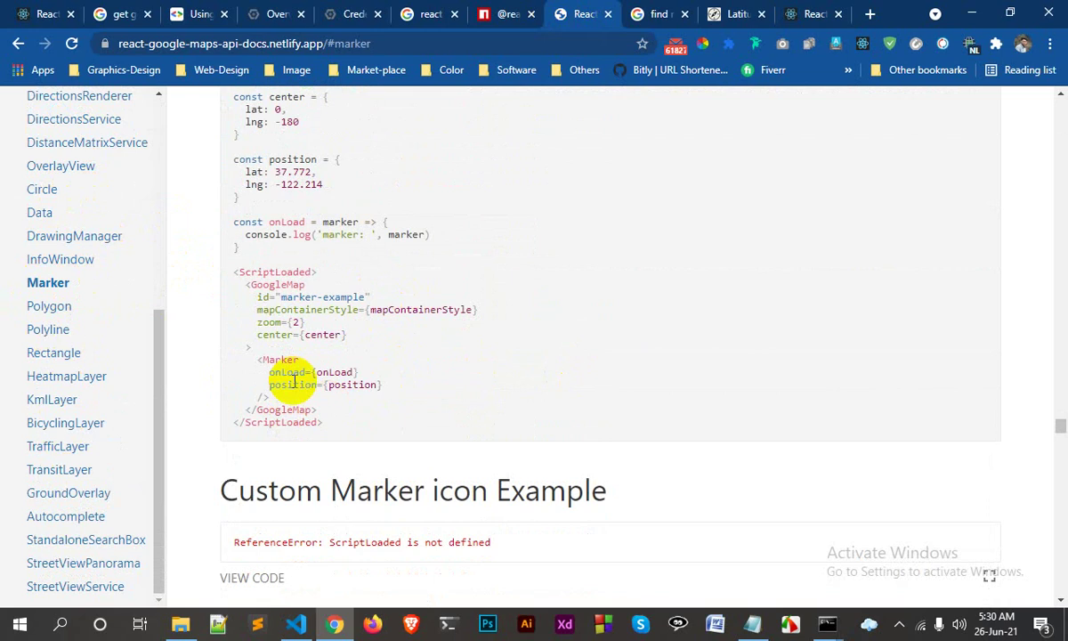
double_click(275, 361)
left_click_drag(276, 365, 301, 410)
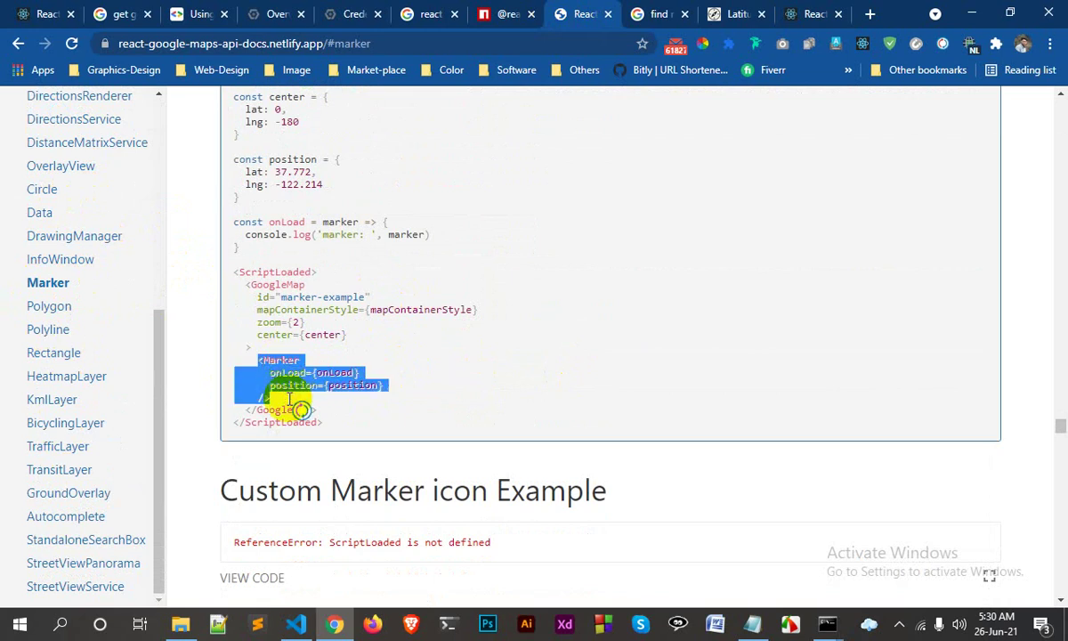
Replace the placeholder child-components lines in Map.js's GoogleMap with the copied Marker element.
left_click(296, 624)
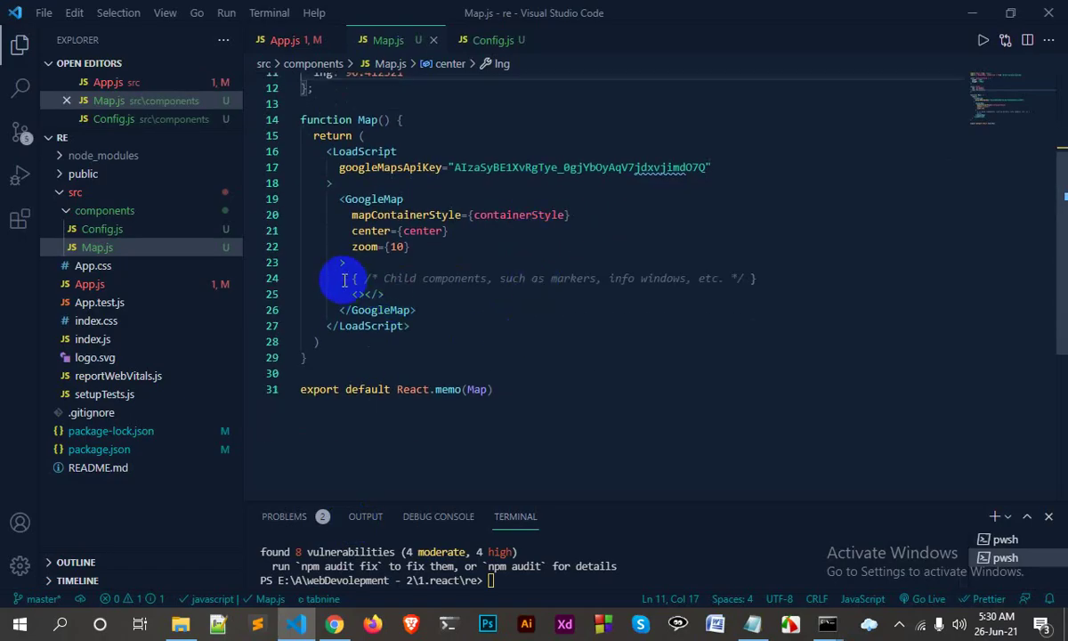
mouse_move(354, 278)
left_mouse_down()
mouse_move(398, 283)
mouse_move(384, 294)
left_mouse_up()
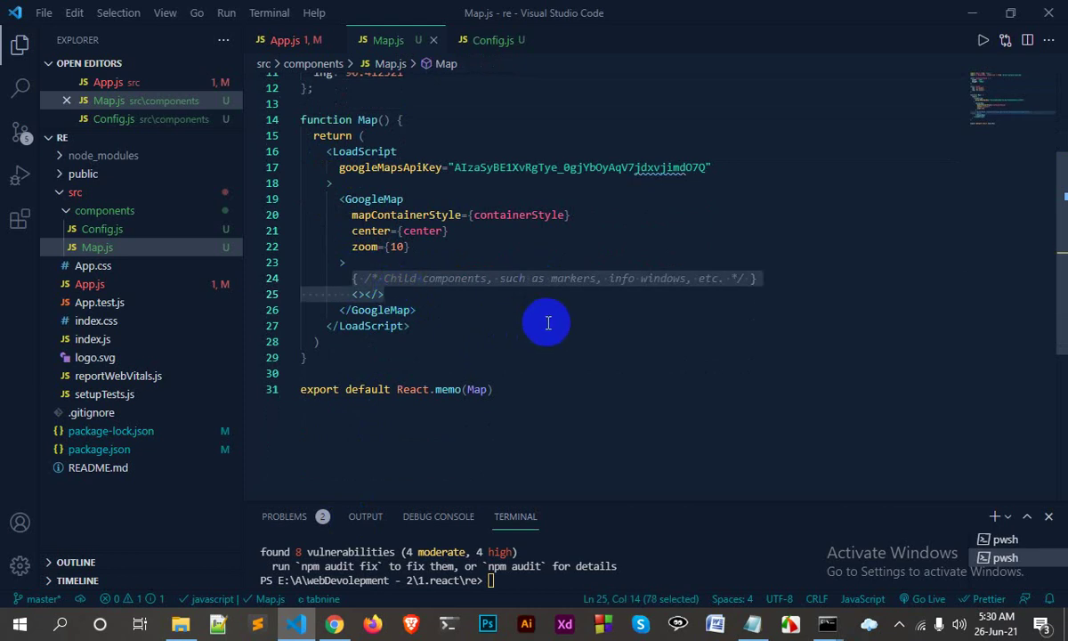
type("<Marker       onLoad={onLoad}       position={position}     />")
double_click(376, 278)
key("ctrl+c")
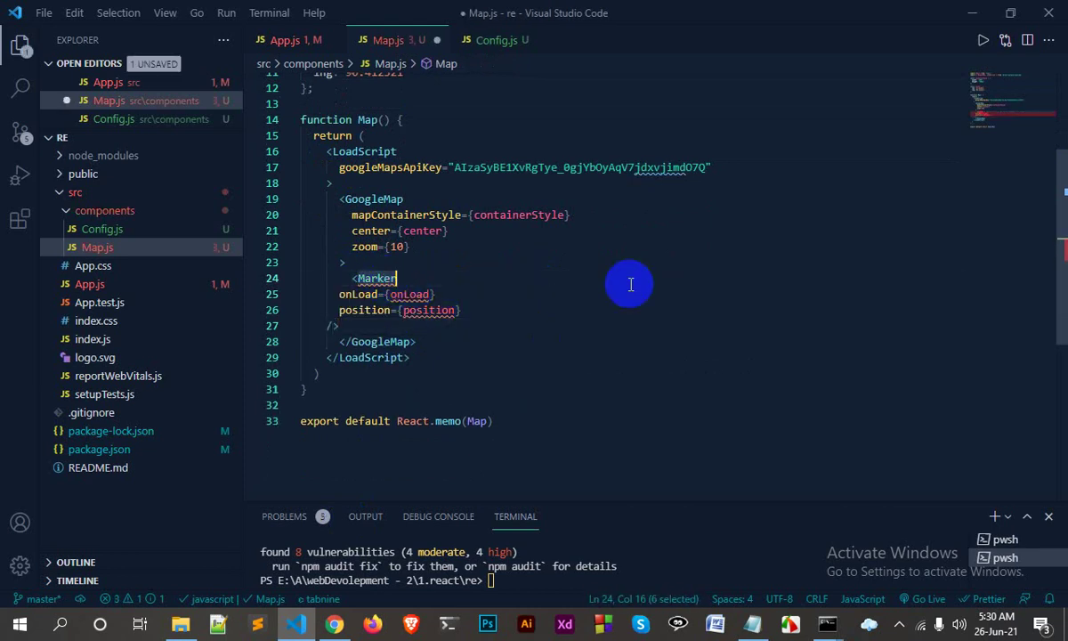
scroll(640, 347, "up", 4)
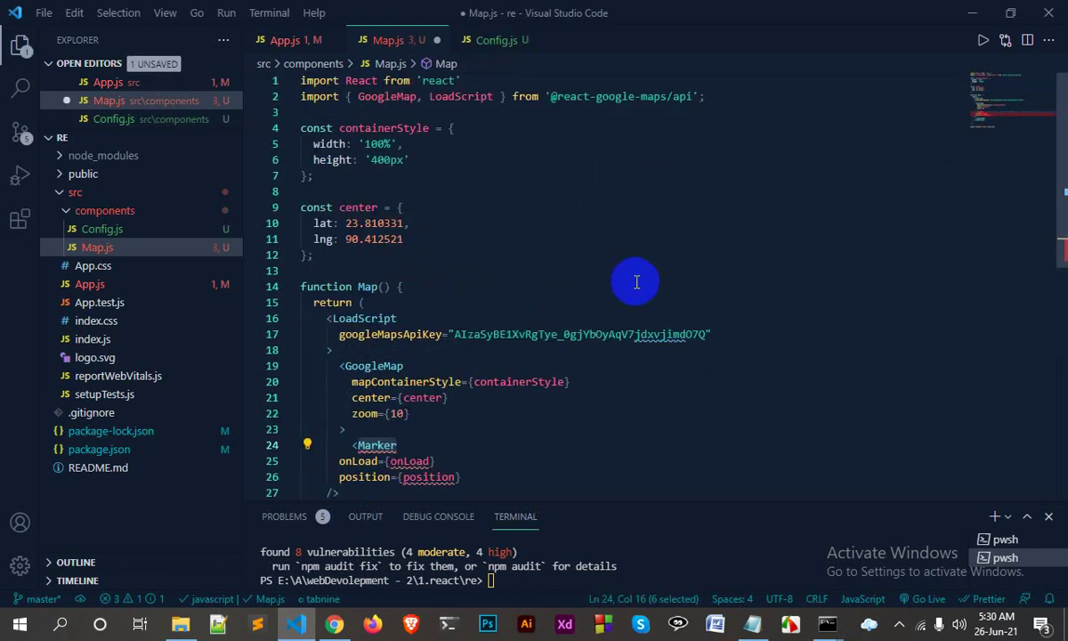
left_click(494, 98)
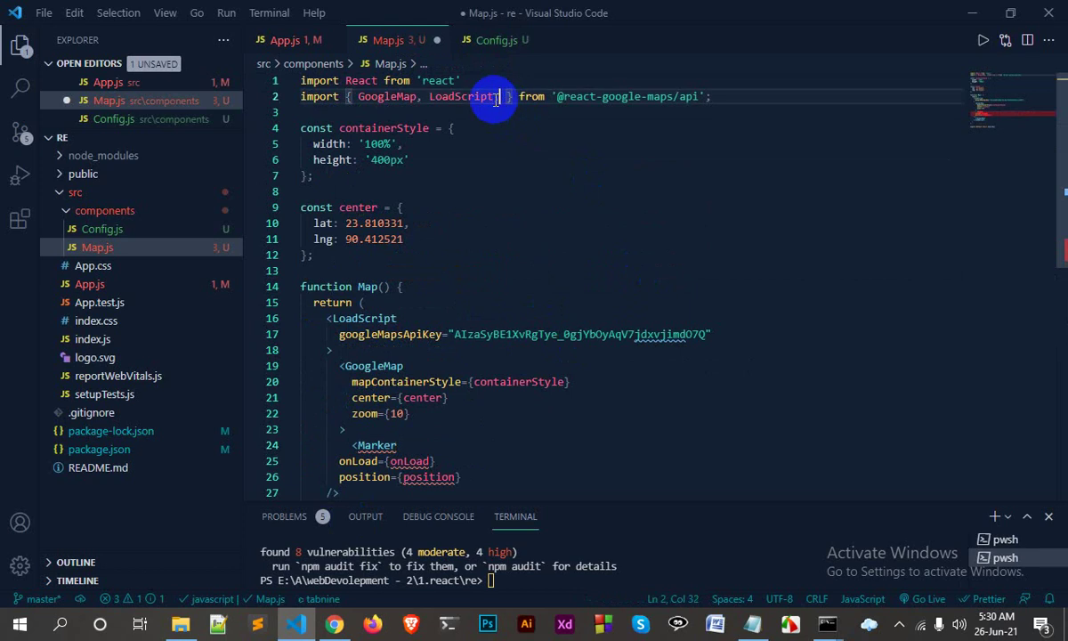
type(",")
key("BackSpace")
key("ctrl+v")
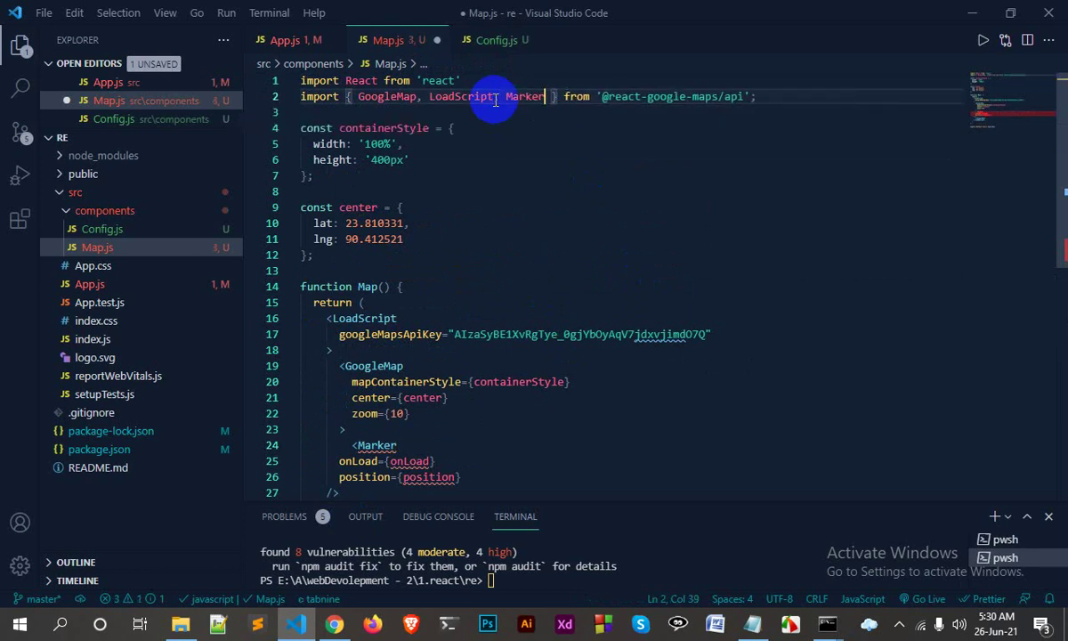
Select the onLoad function block in the Marker docs example.
scroll(534, 134, "down", 4)
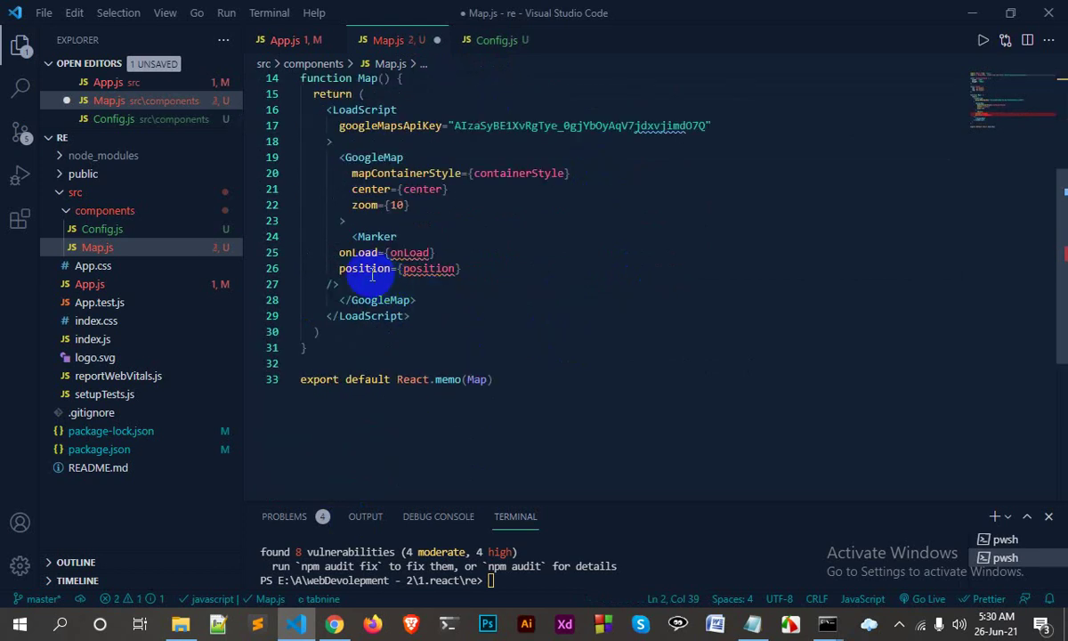
left_click(357, 253)
left_click(333, 624)
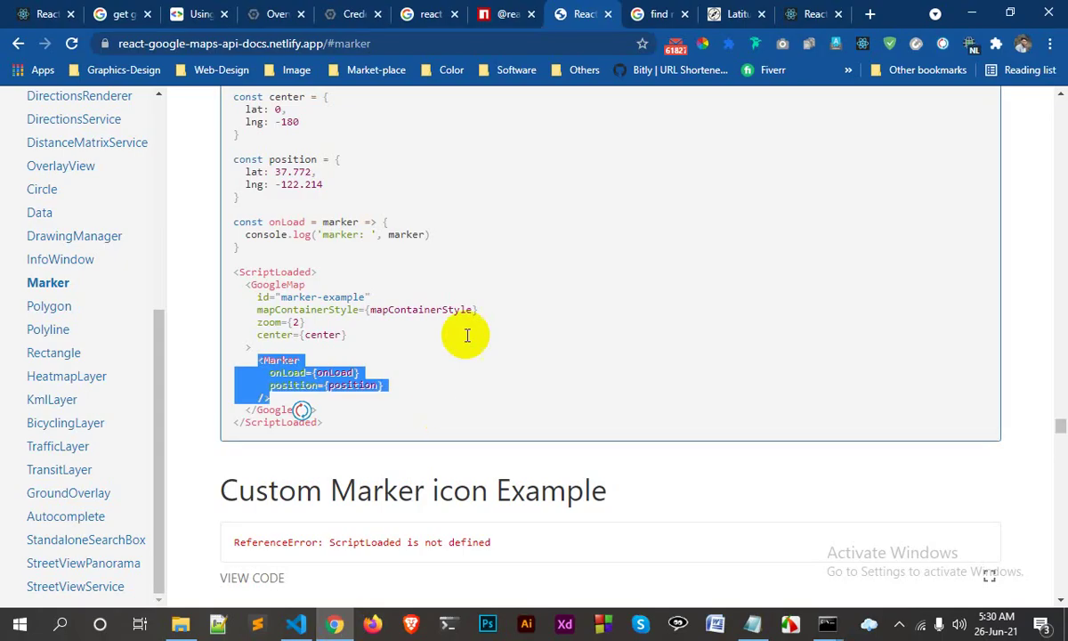
scroll(423, 334, "up", 3)
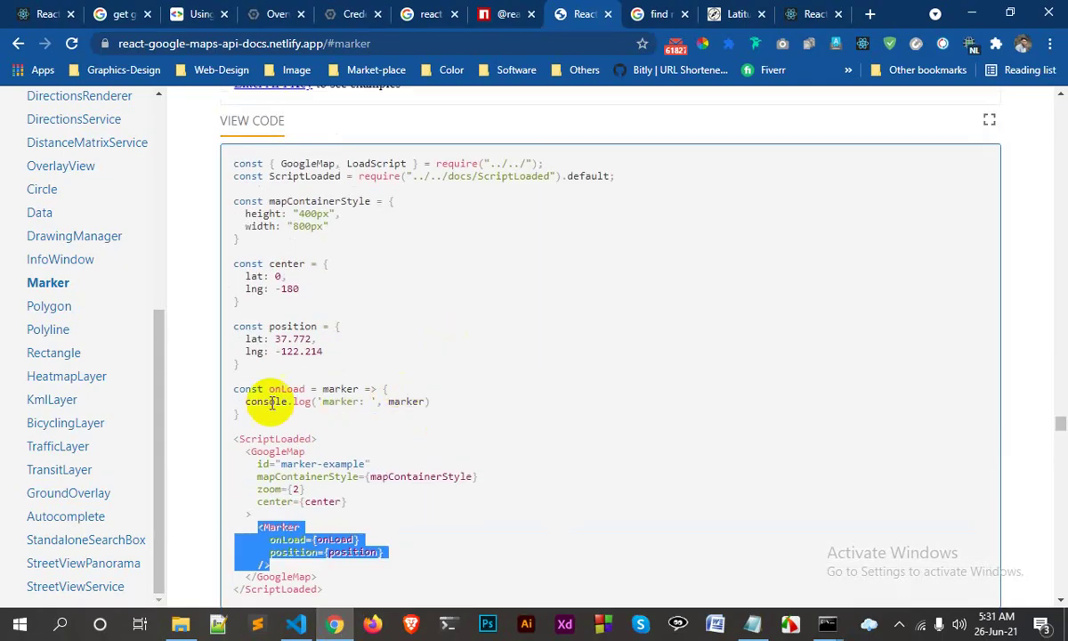
left_click_drag(234, 389, 266, 422)
key("ctrl+c")
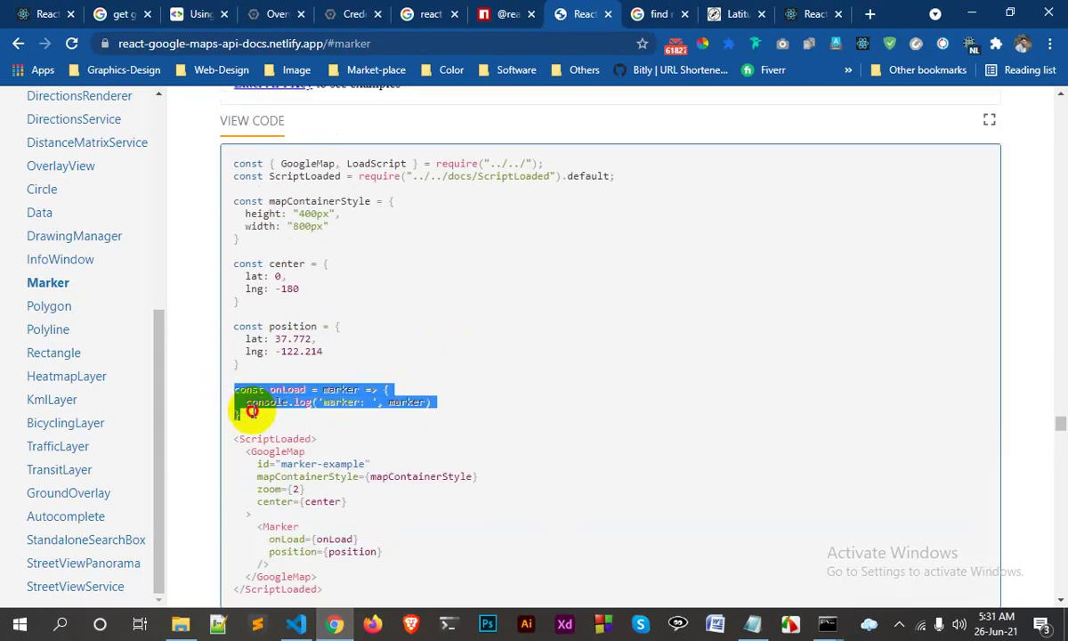
Paste the onLoad logging function below the center constant in Map.js.
left_click(296, 624)
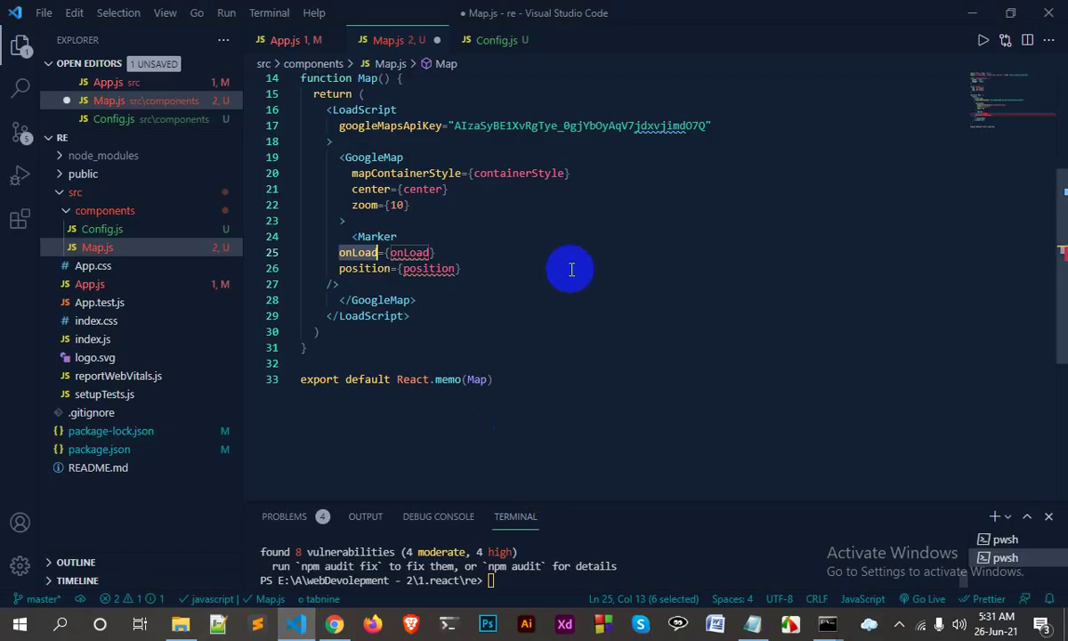
scroll(569, 267, "up", 5)
left_click(347, 256)
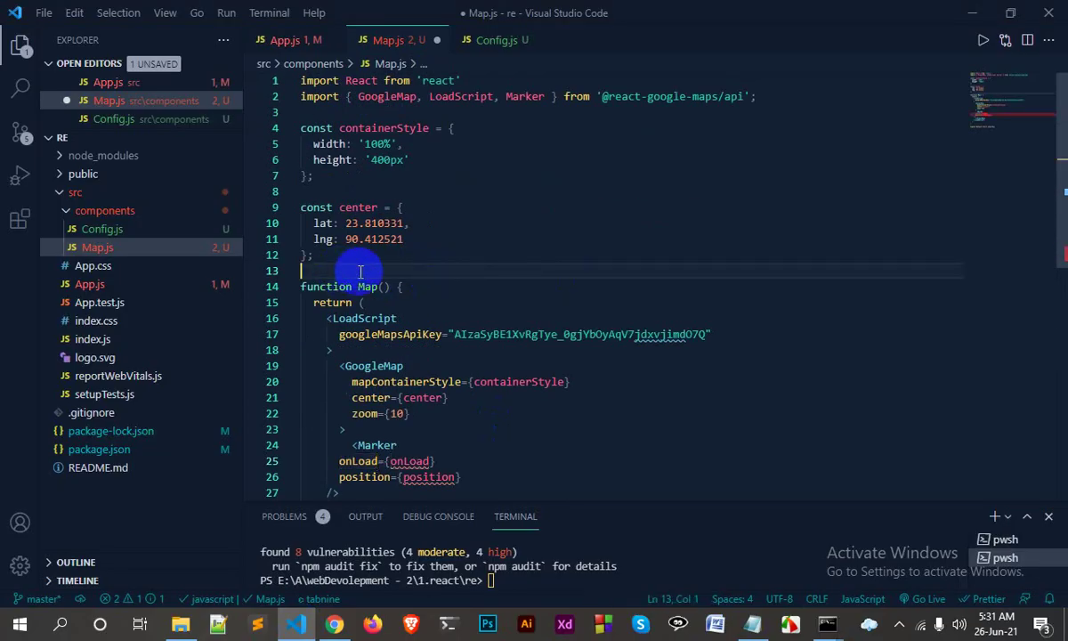
key("Return")
key("Return")
key("ctrl+v")
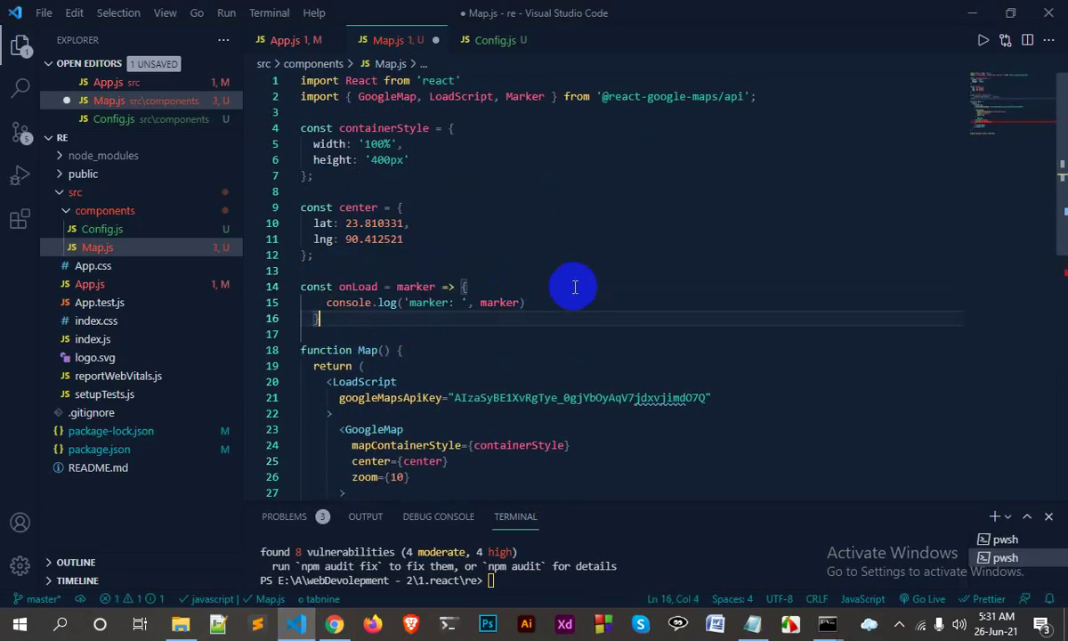
Rename the center constant to position to match the Marker's position prop.
scroll(587, 321, "down", 4)
double_click(372, 332)
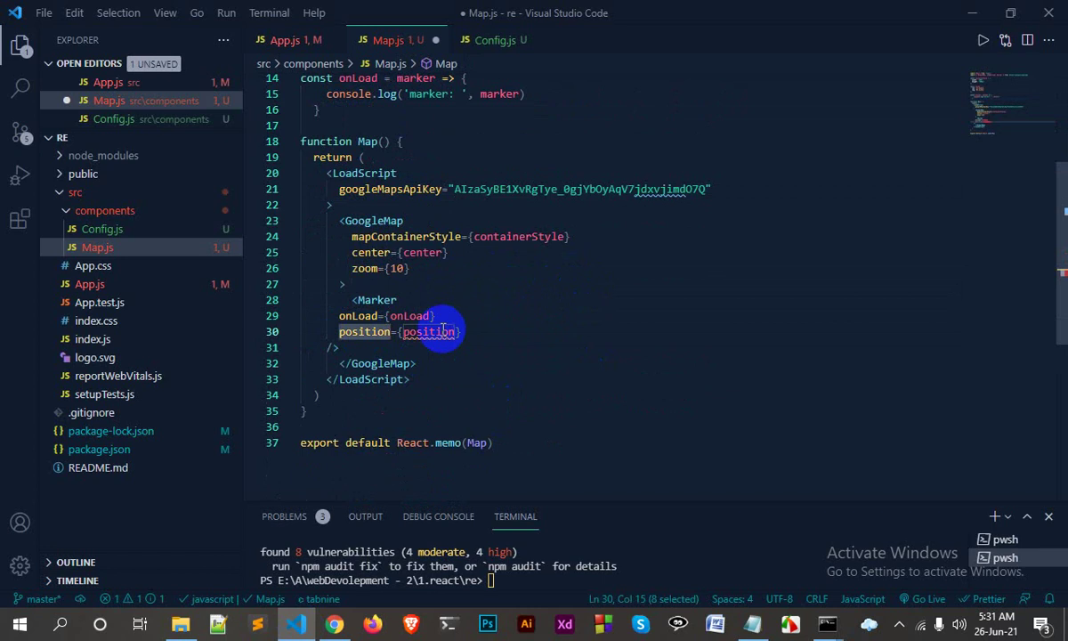
double_click(583, 338)
scroll(584, 334, "up", 3)
scroll(525, 283, "up", 2)
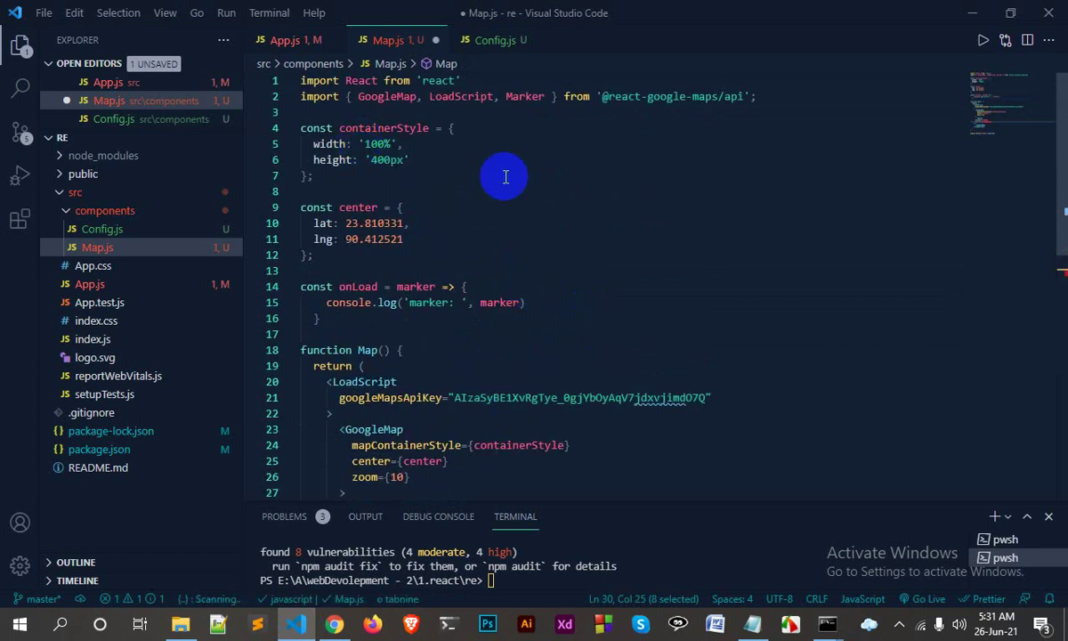
left_click(327, 207)
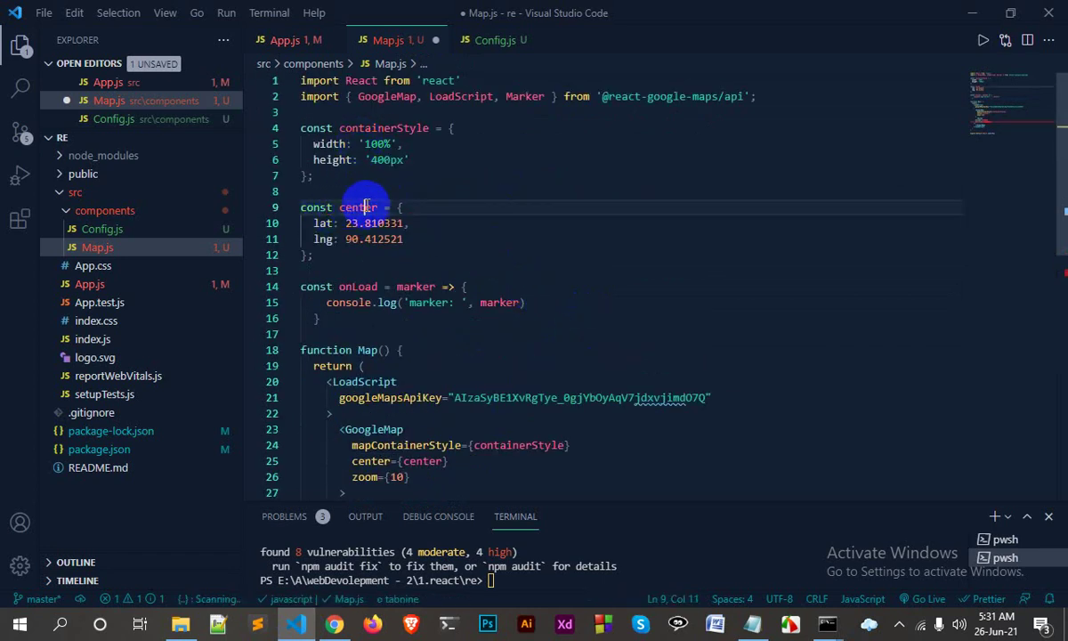
double_click(364, 207)
scroll(552, 267, "down", 2)
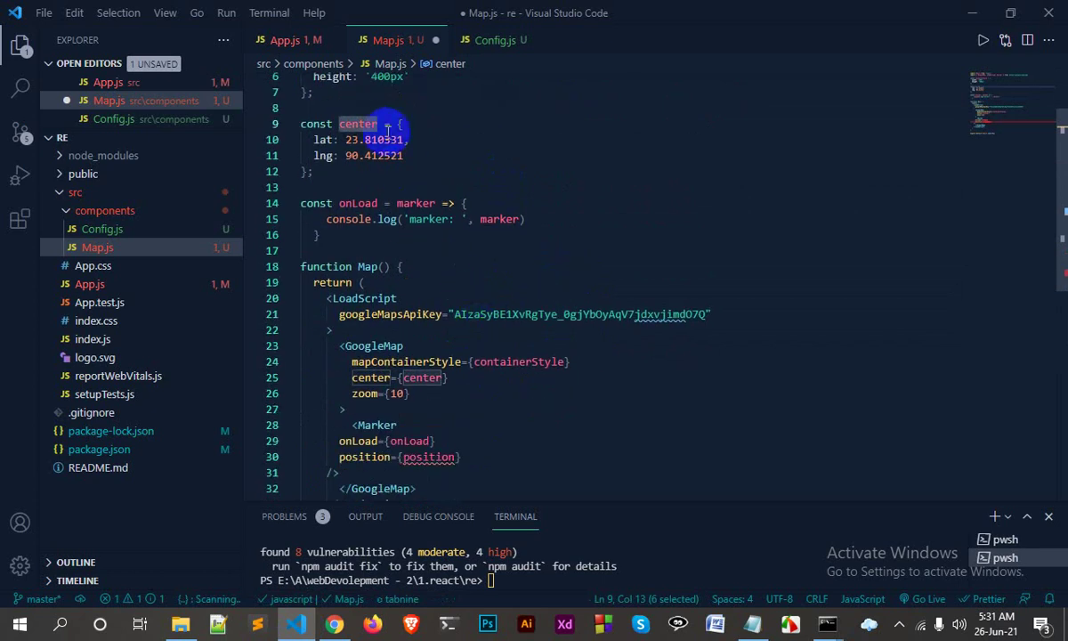
type("po")
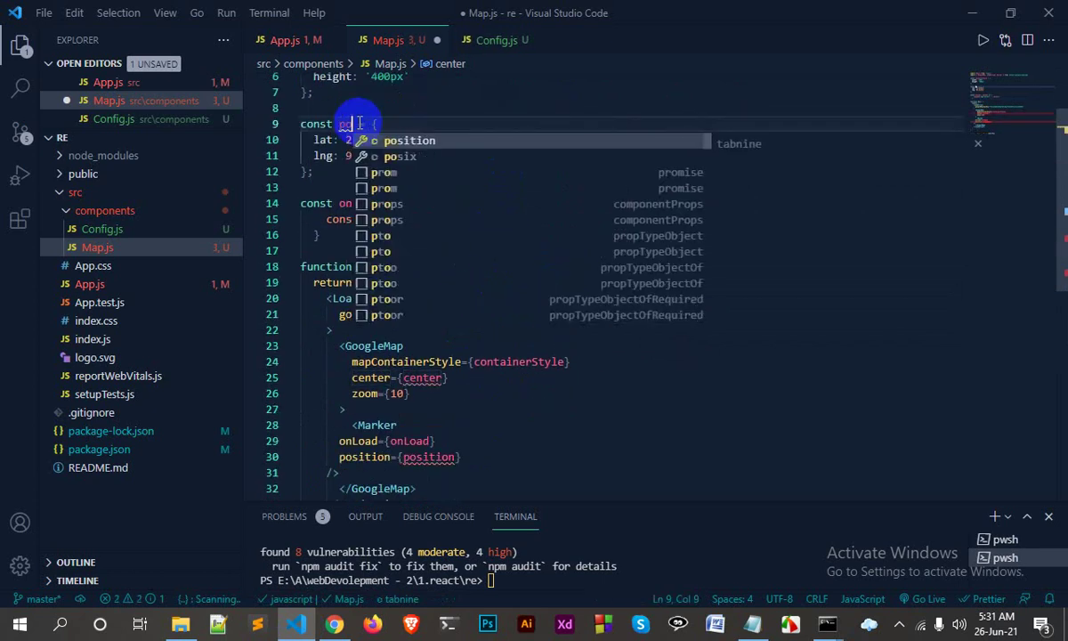
type("sition")
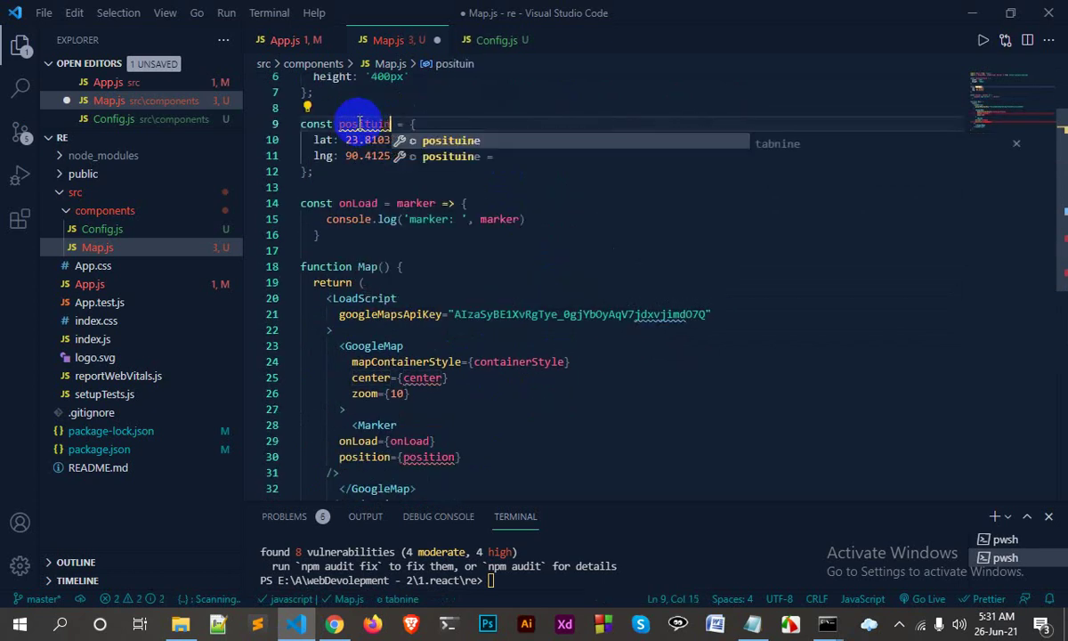
Correct the misspelled 'positiun' constant name to position.
left_click(377, 124)
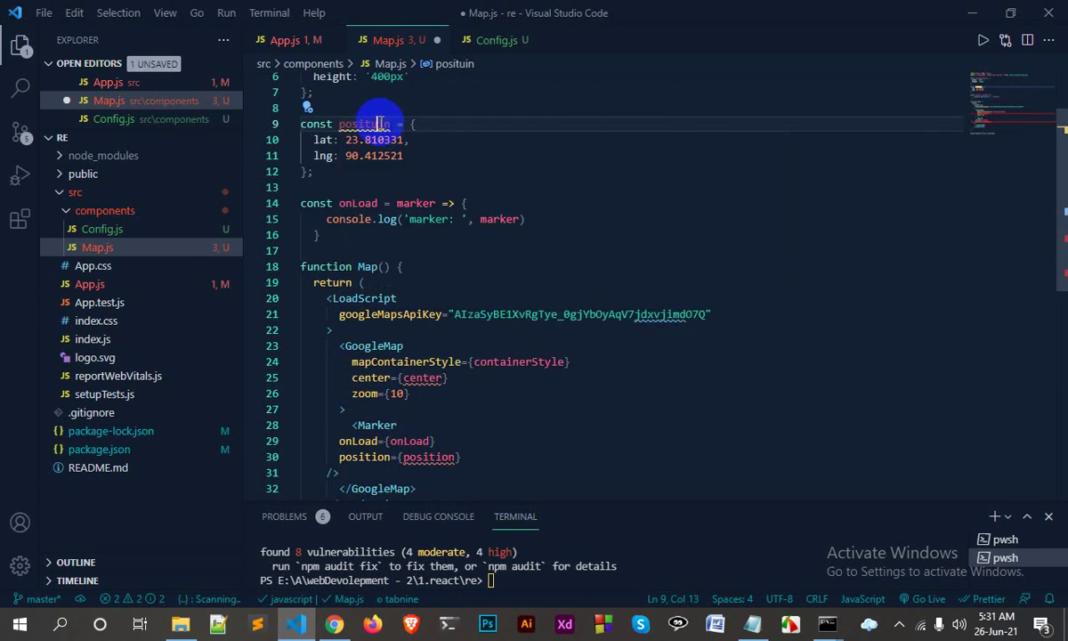
double_click(377, 124)
key("BackSpace")
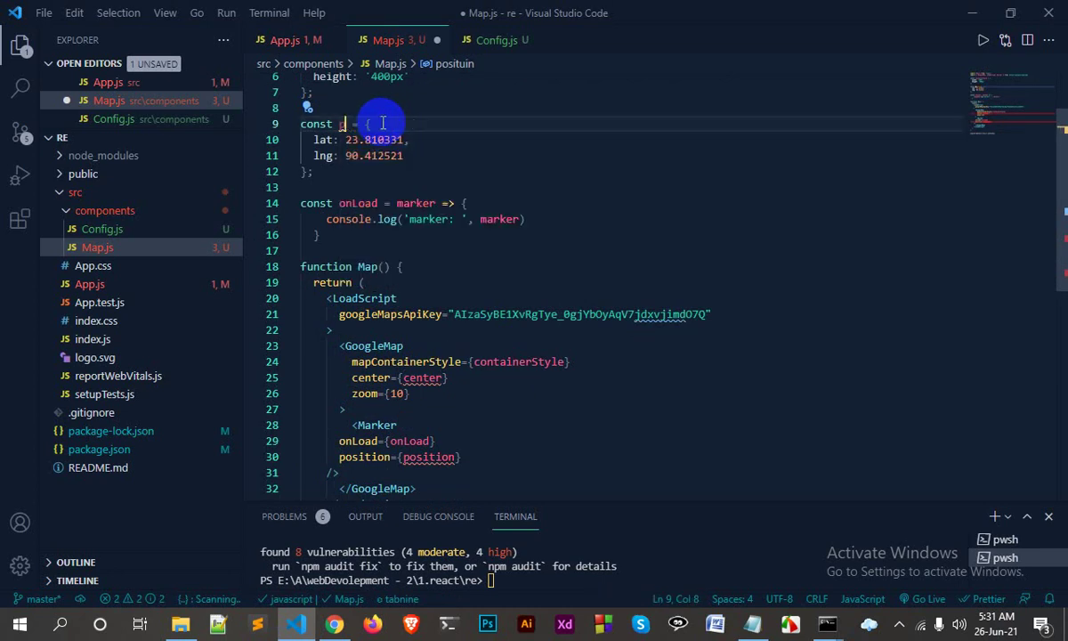
type("position")
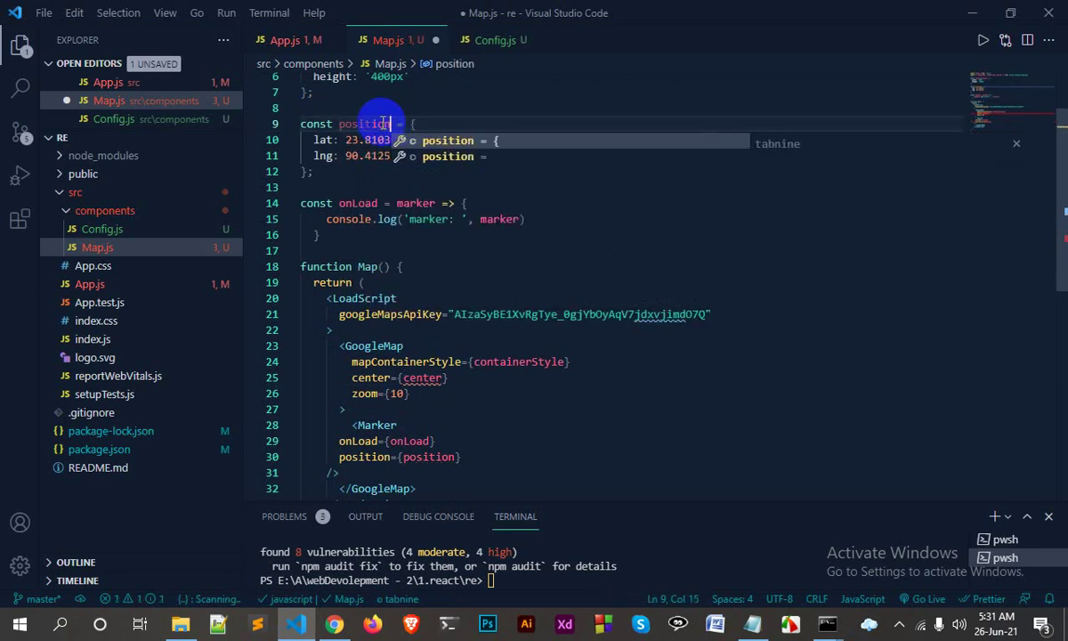
double_click(381, 124)
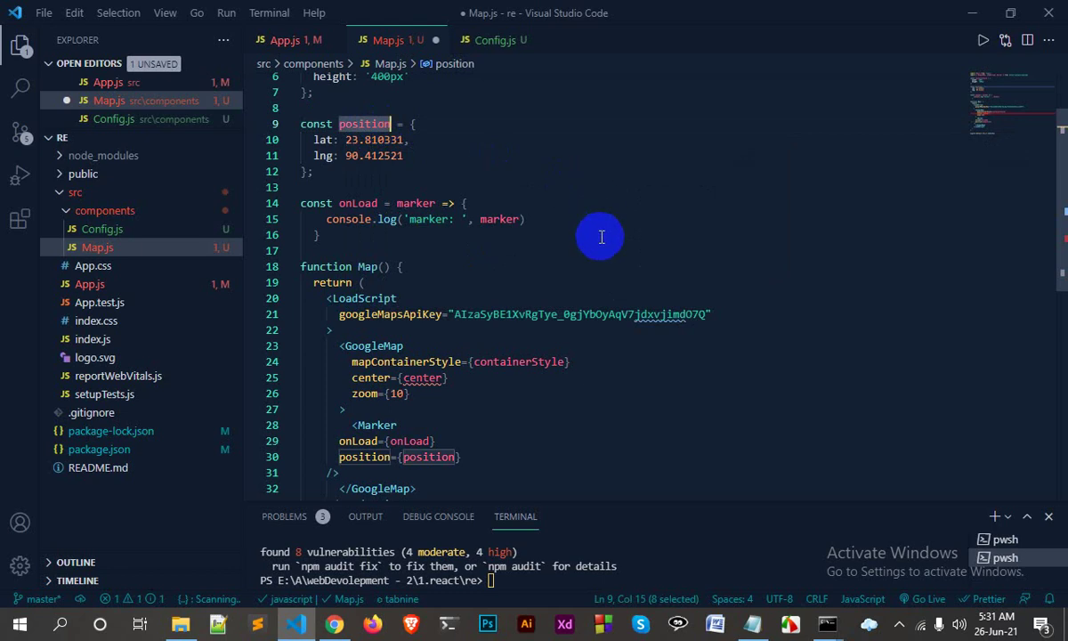
Change GoogleMap's center prop from center to position.
scroll(582, 227, "down", 1)
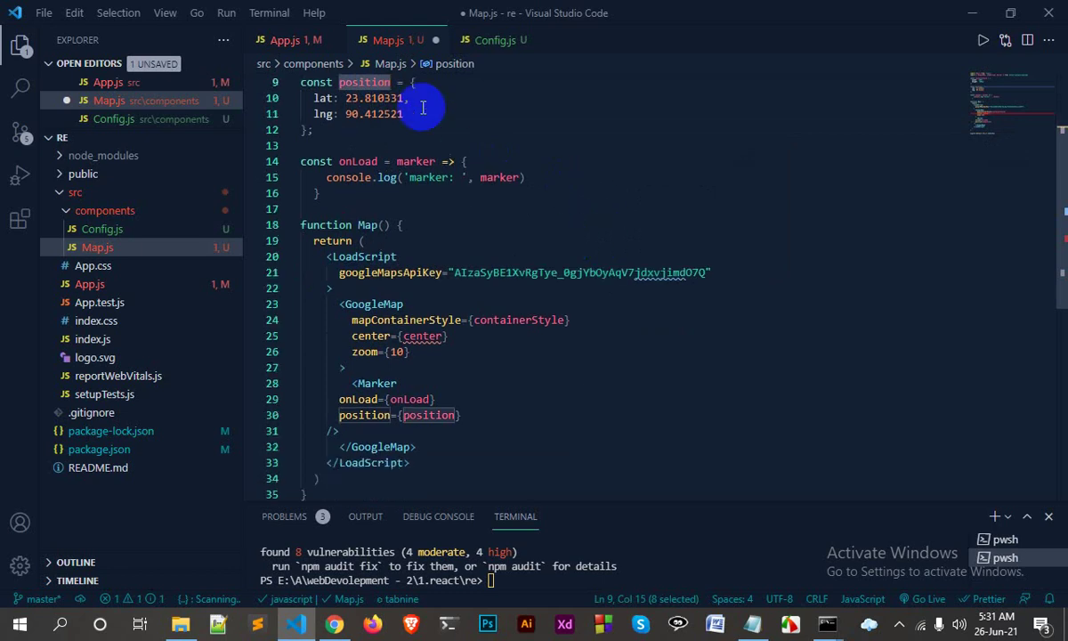
double_click(423, 335)
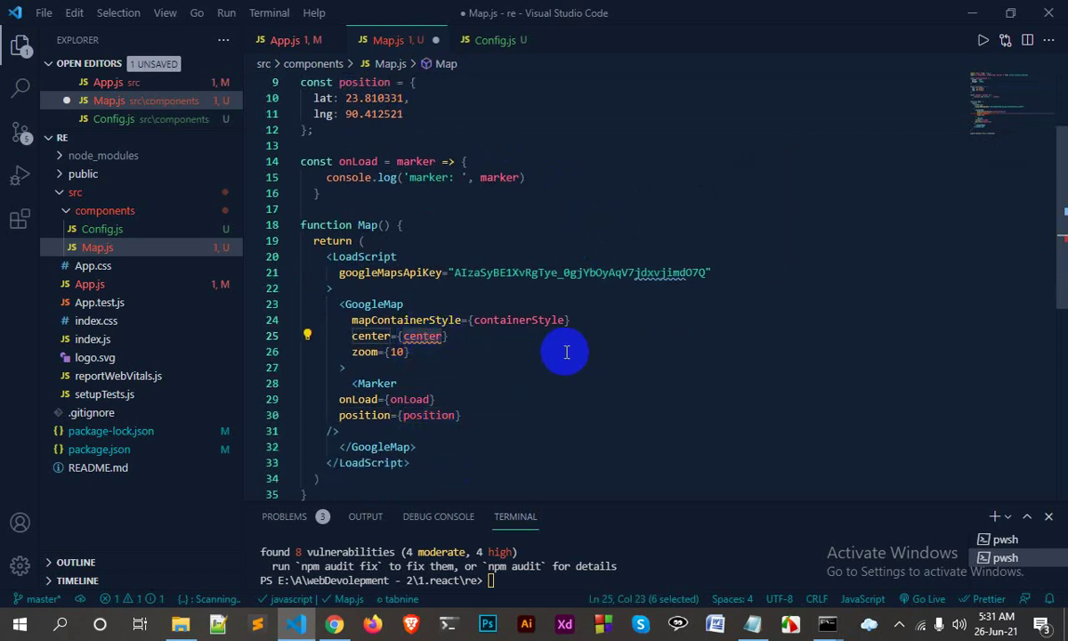
type("position")
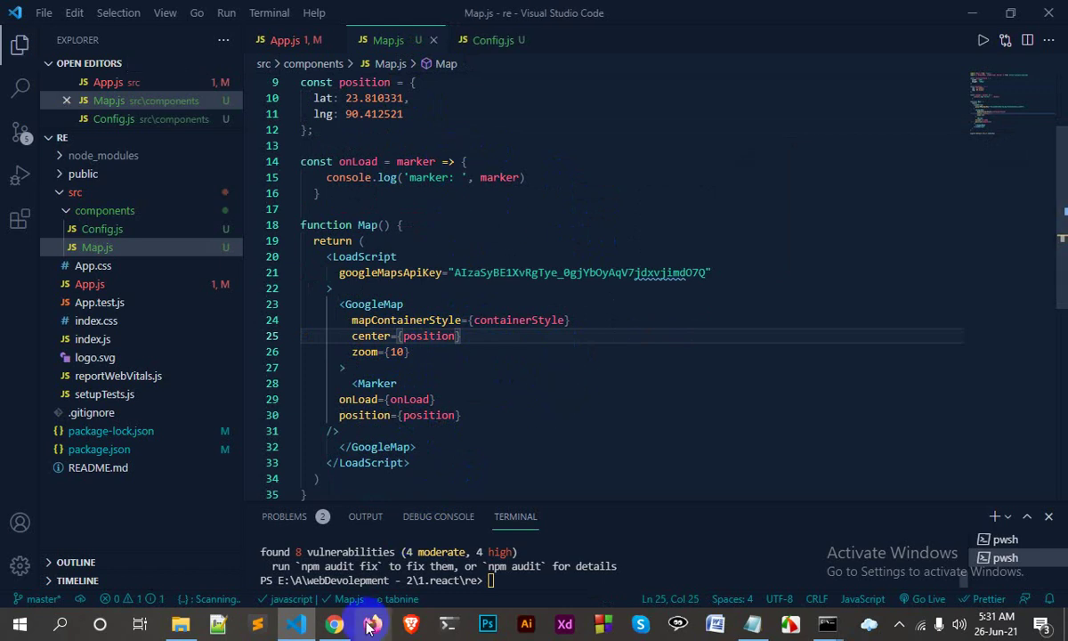
Reload the localhost:3001 app, dismiss the Google Maps error, and check the red Dhaka marker.
left_click(333, 623)
left_click(812, 15)
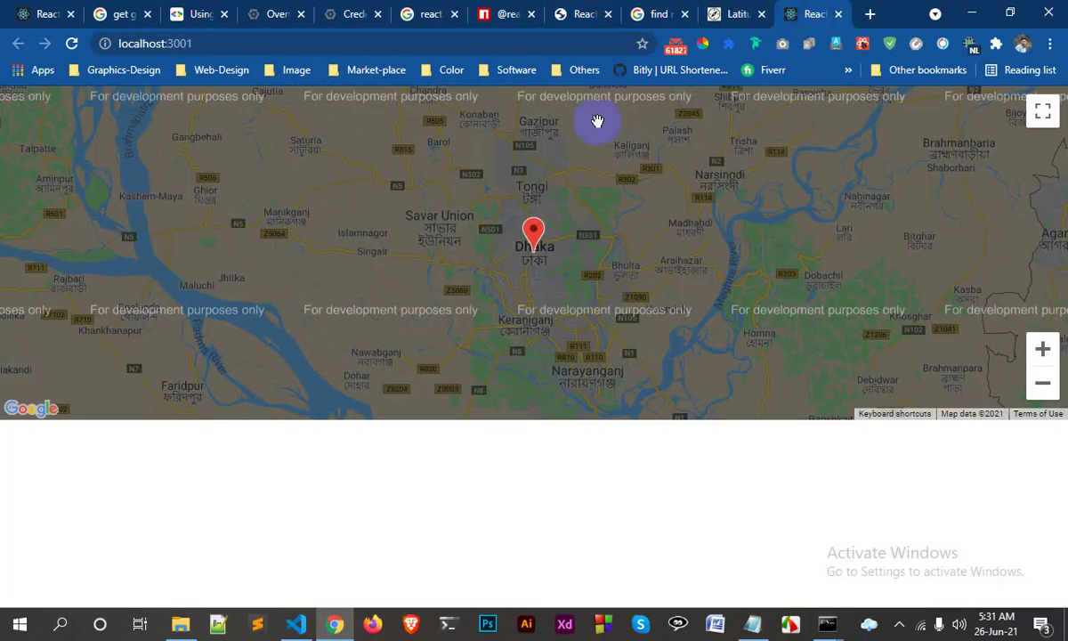
left_click(73, 46)
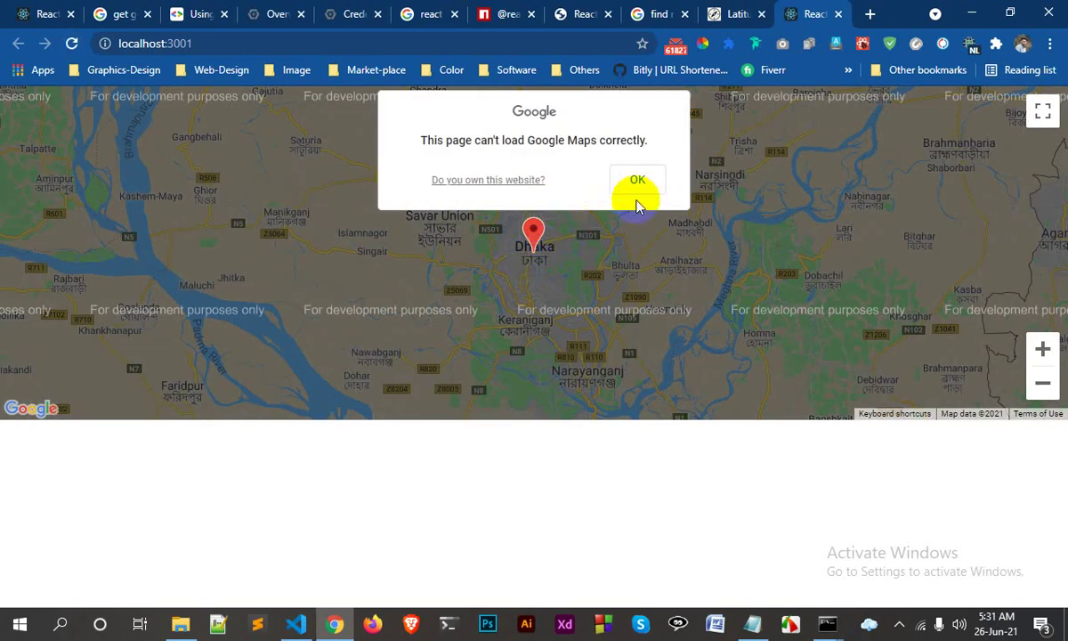
left_click(634, 181)
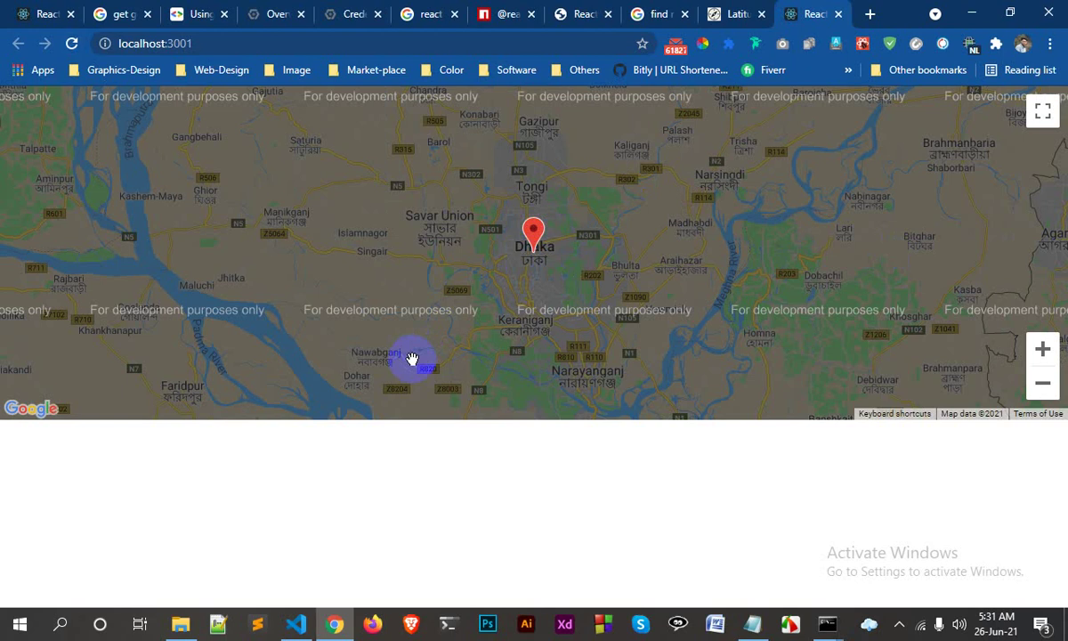
left_click(296, 622)
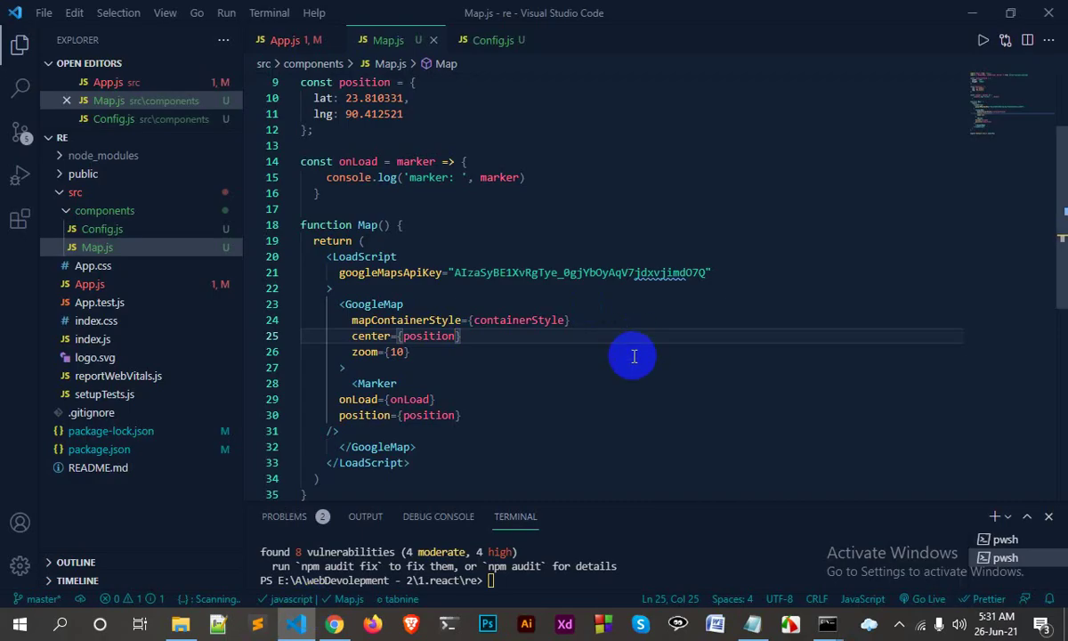
left_click(335, 623)
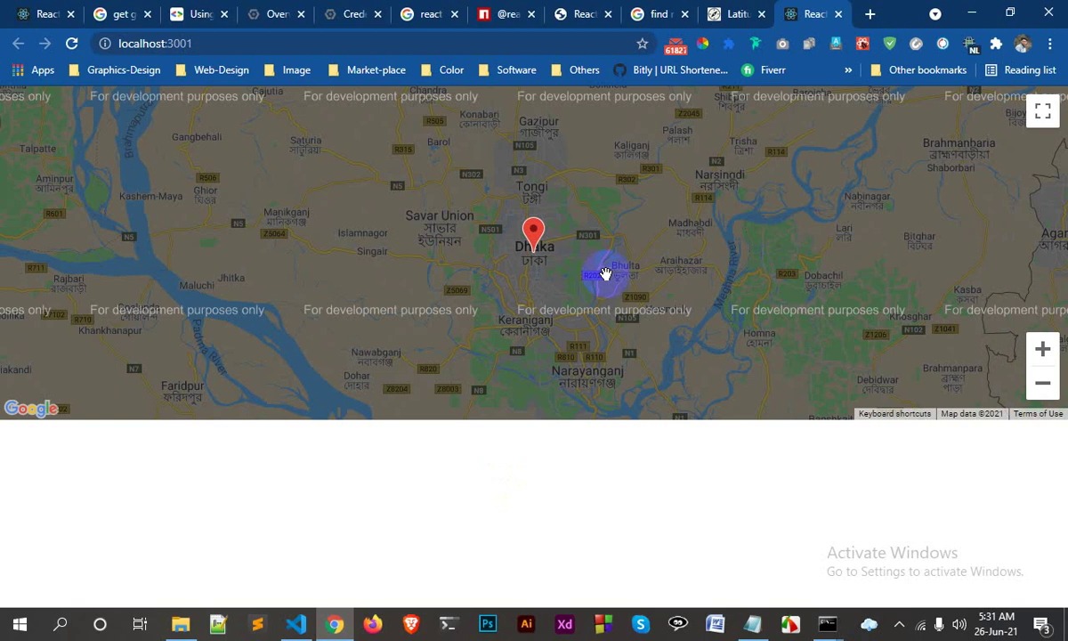